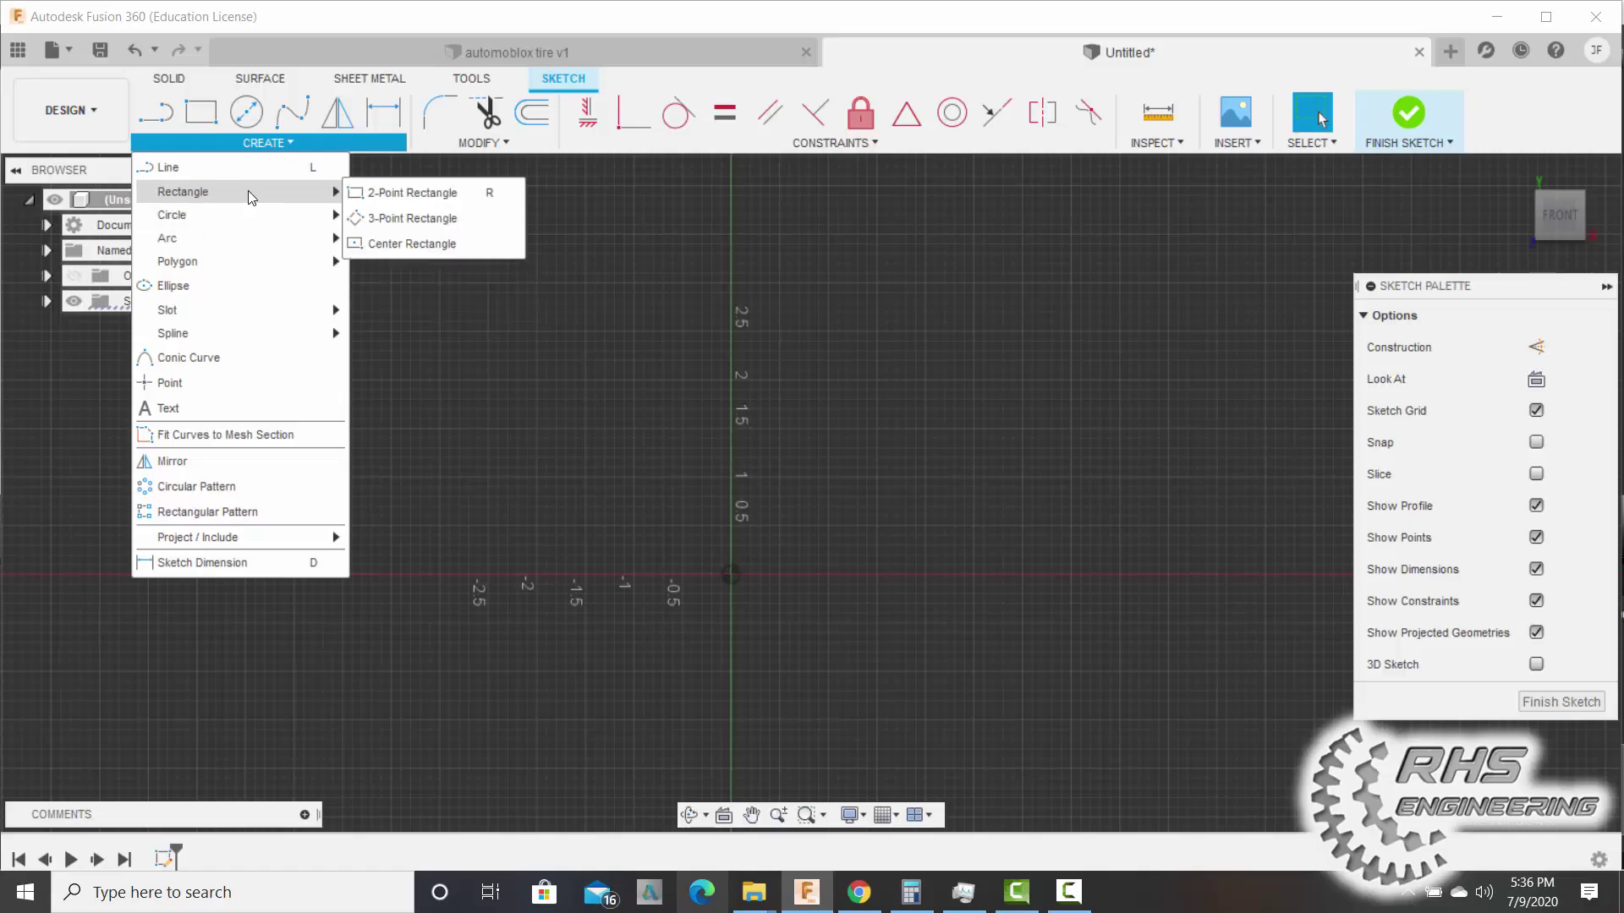
# Sketch a center rectangle at the origin, 4 in high and 6 in wide, and finish the sketch.
pyautogui.click(428, 245)
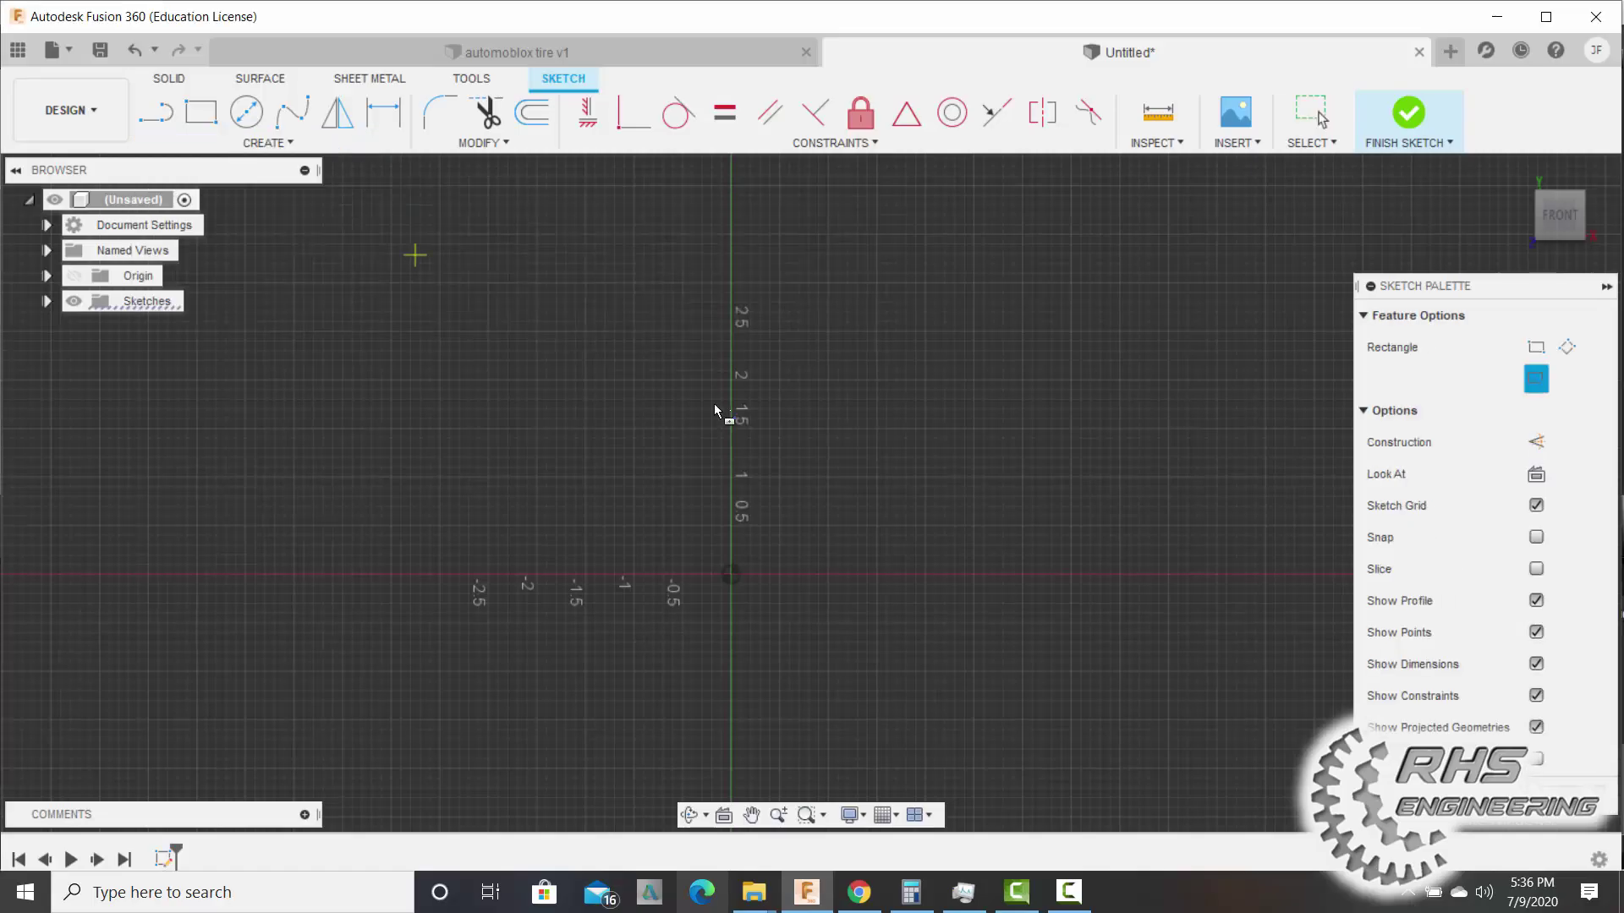
pyautogui.click(731, 575)
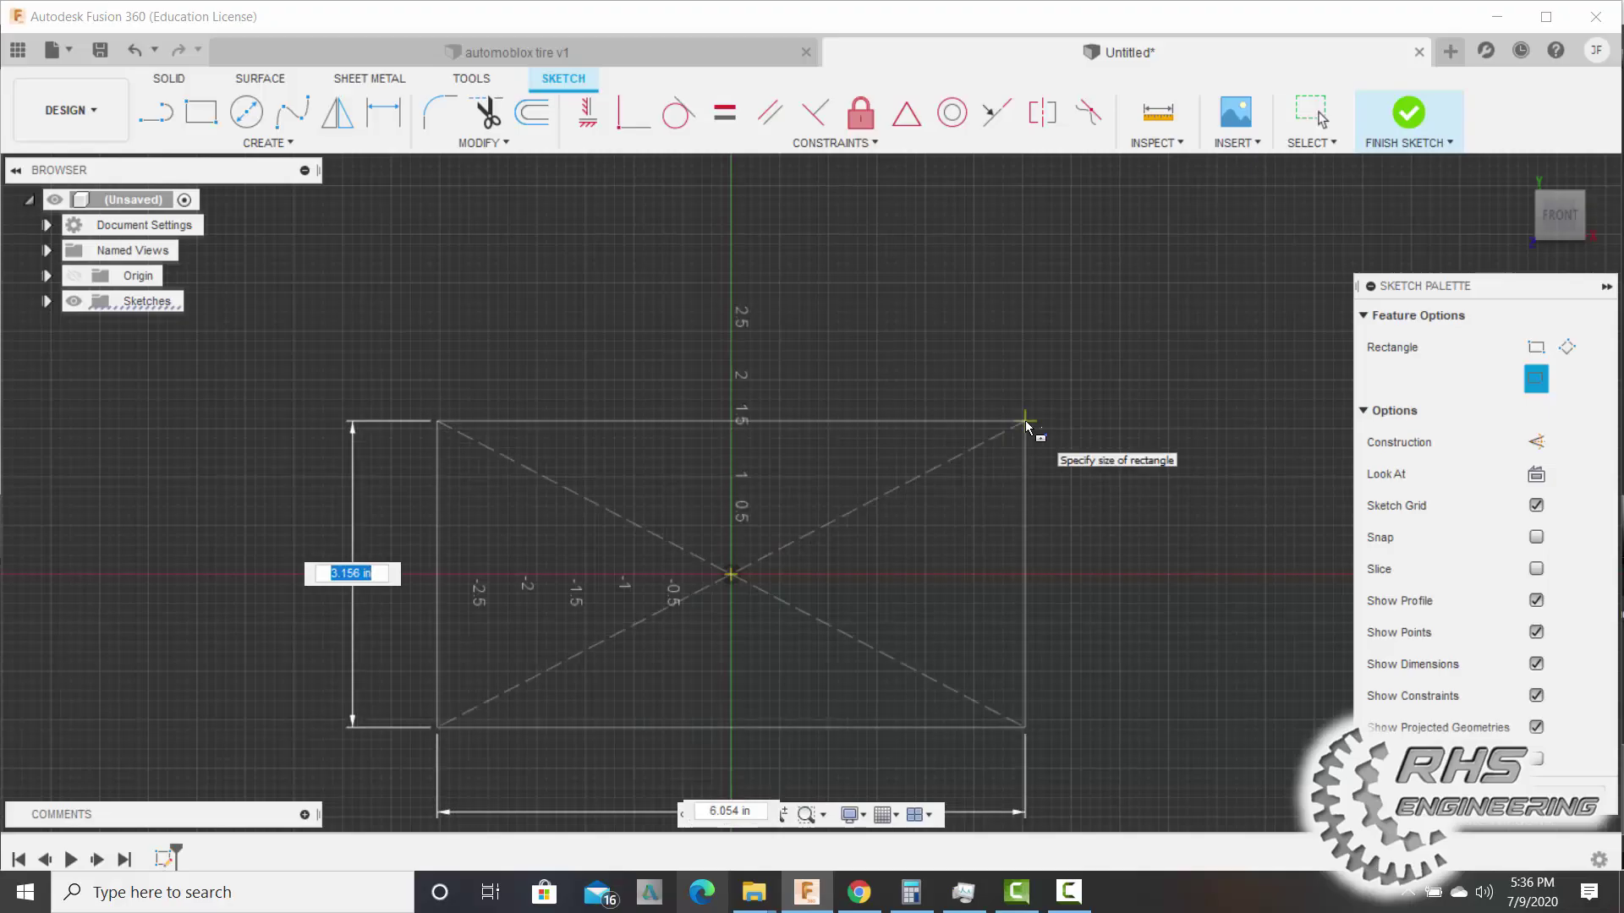
pyautogui.write('4')
pyautogui.press('Tab')
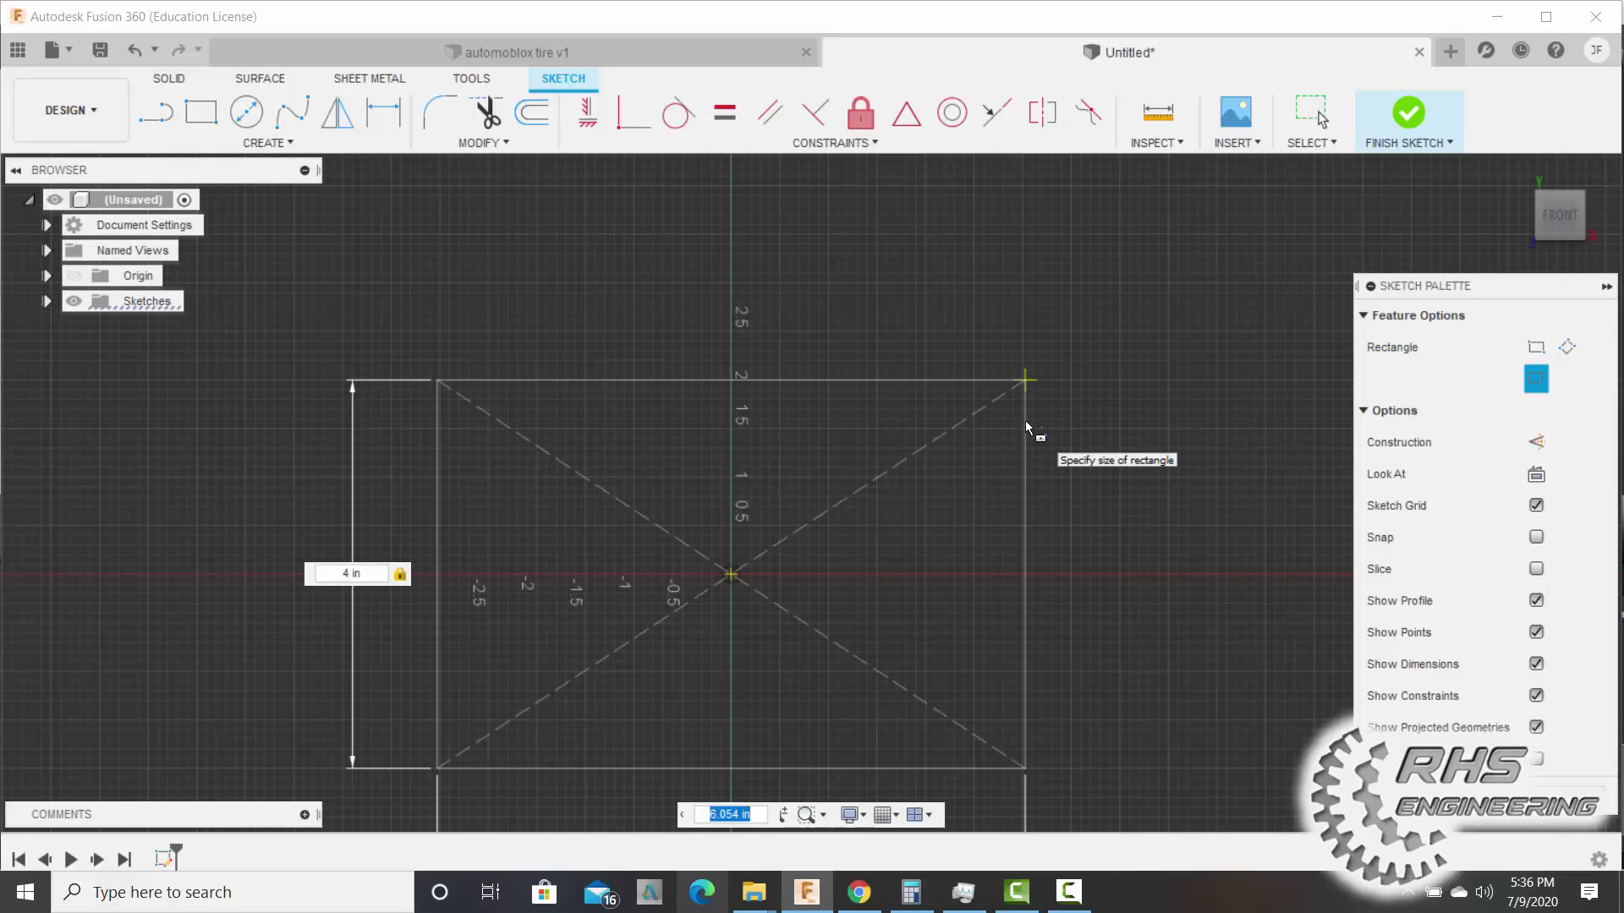
pyautogui.write('6')
pyautogui.press('Tab')
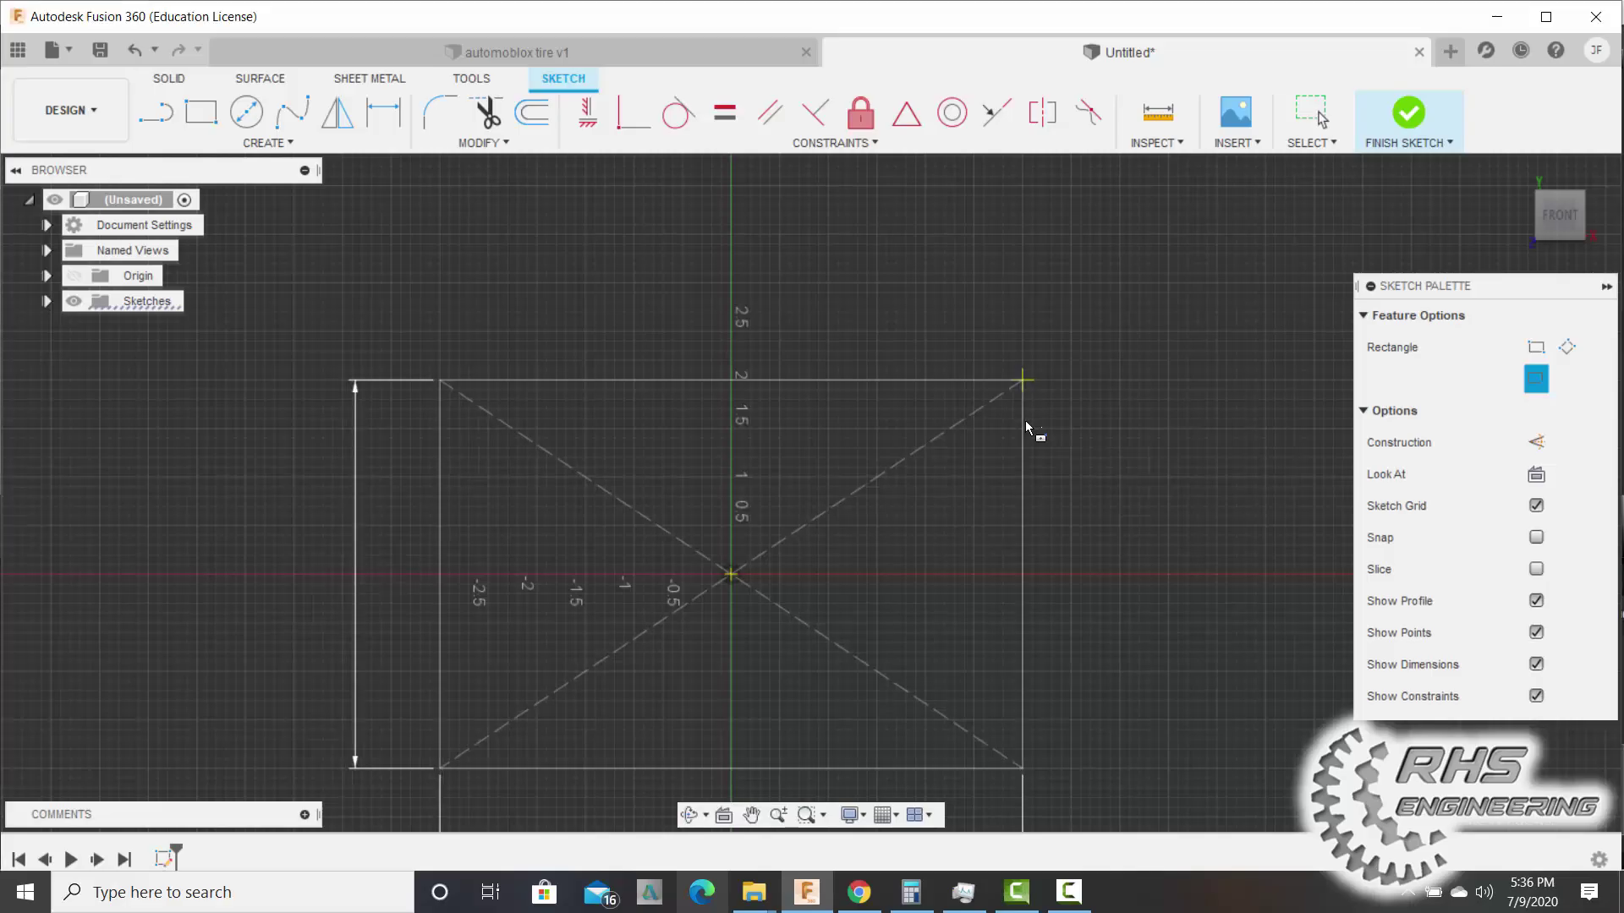
pyautogui.press('Return')
pyautogui.scroll(-1, 1028, 428)
pyautogui.moveTo(1214, 602); pyautogui.dragTo(1195, 451, button='middle')
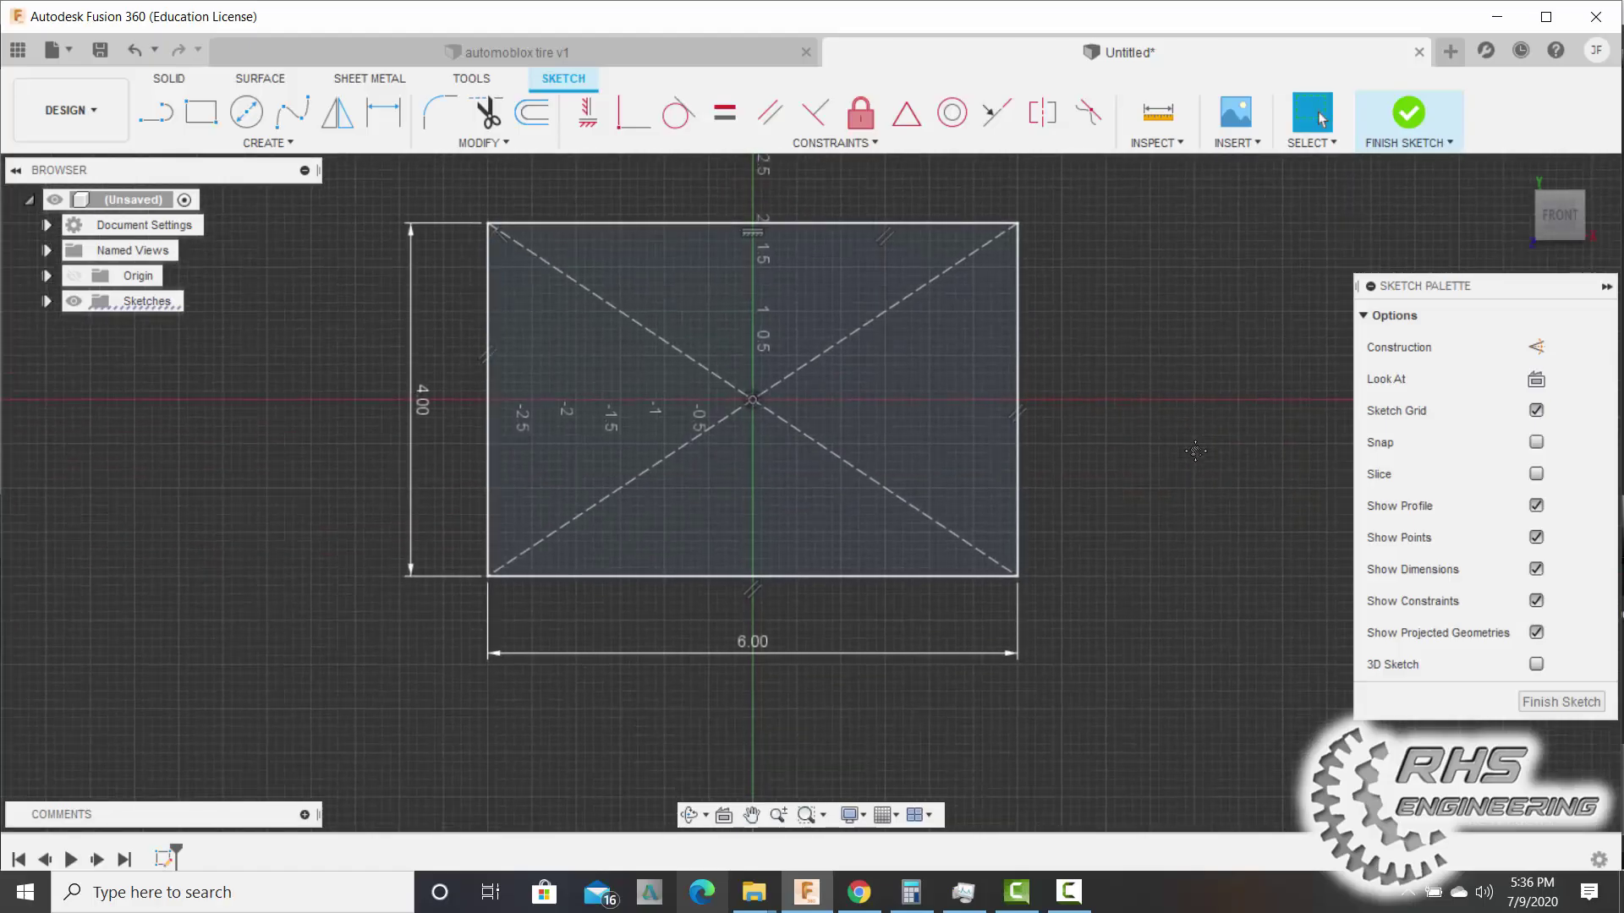
pyautogui.click(1405, 110)
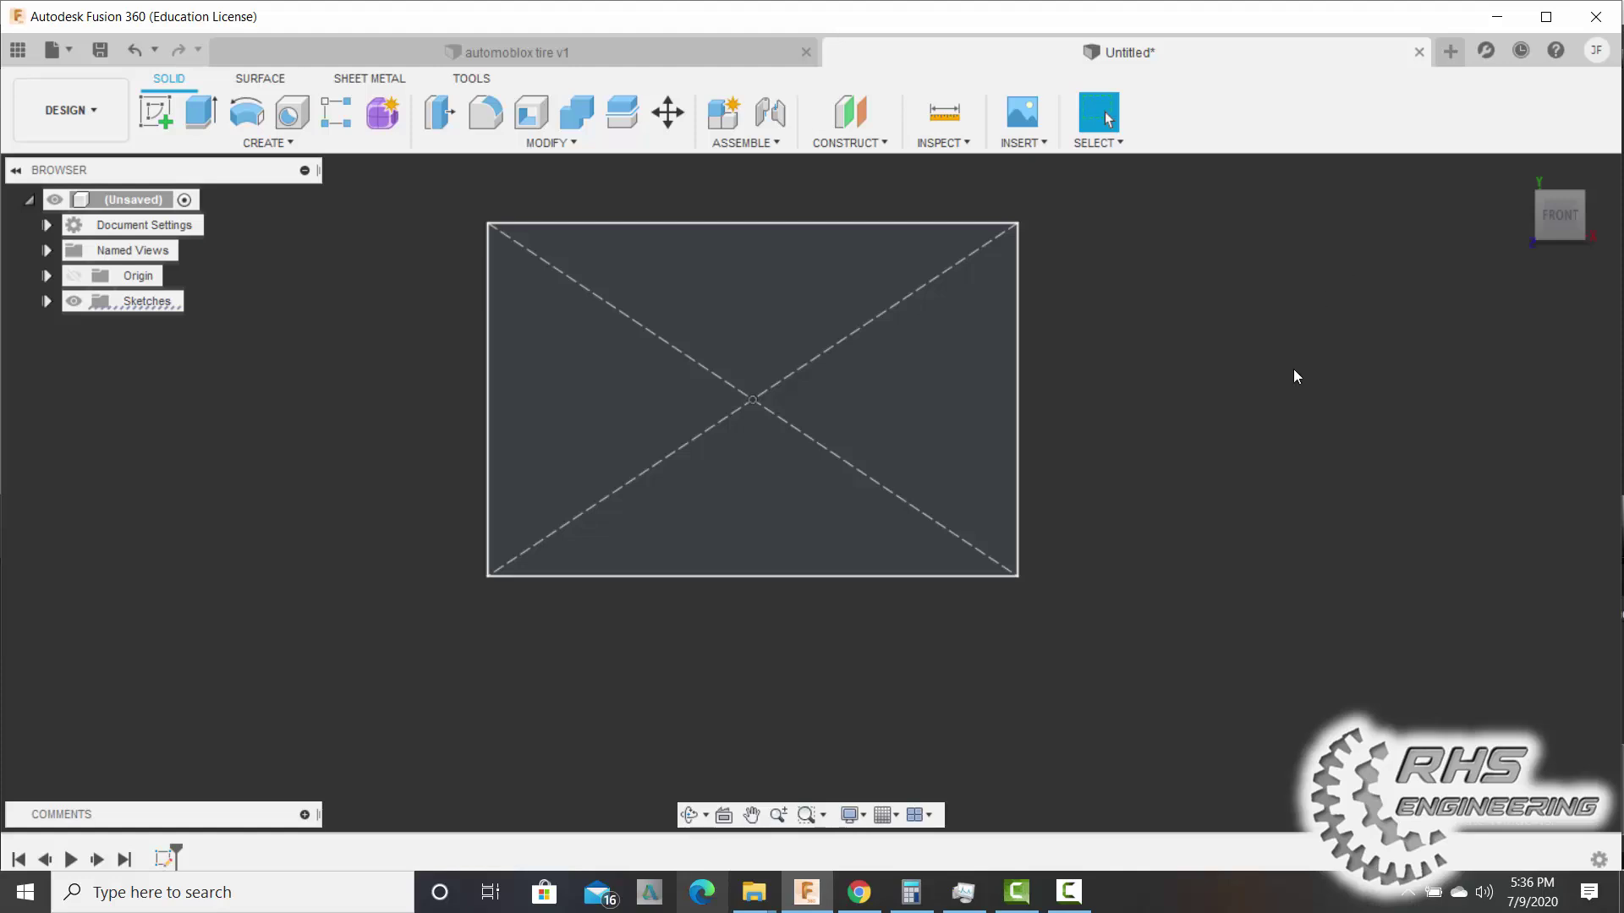
# Extrude the rectangle profile 0.5 in as a new body.
pyautogui.keyDown('shift'); pyautogui.moveTo(1295, 375); pyautogui.dragTo(1100, 338, button='middle'); pyautogui.keyUp('shift')
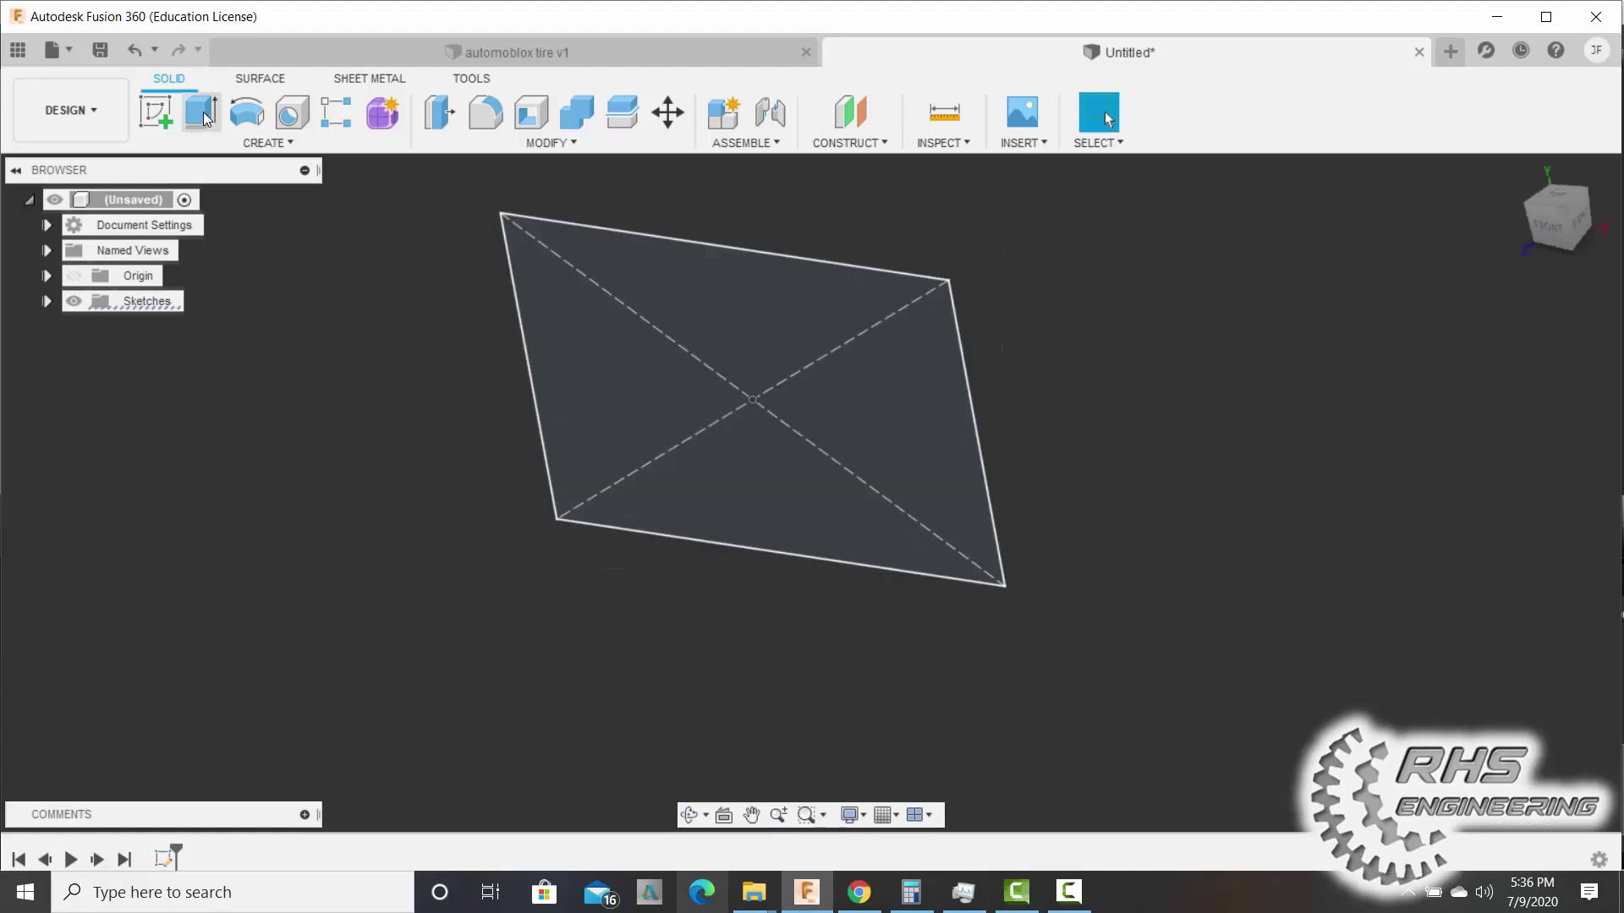
pyautogui.click(203, 115)
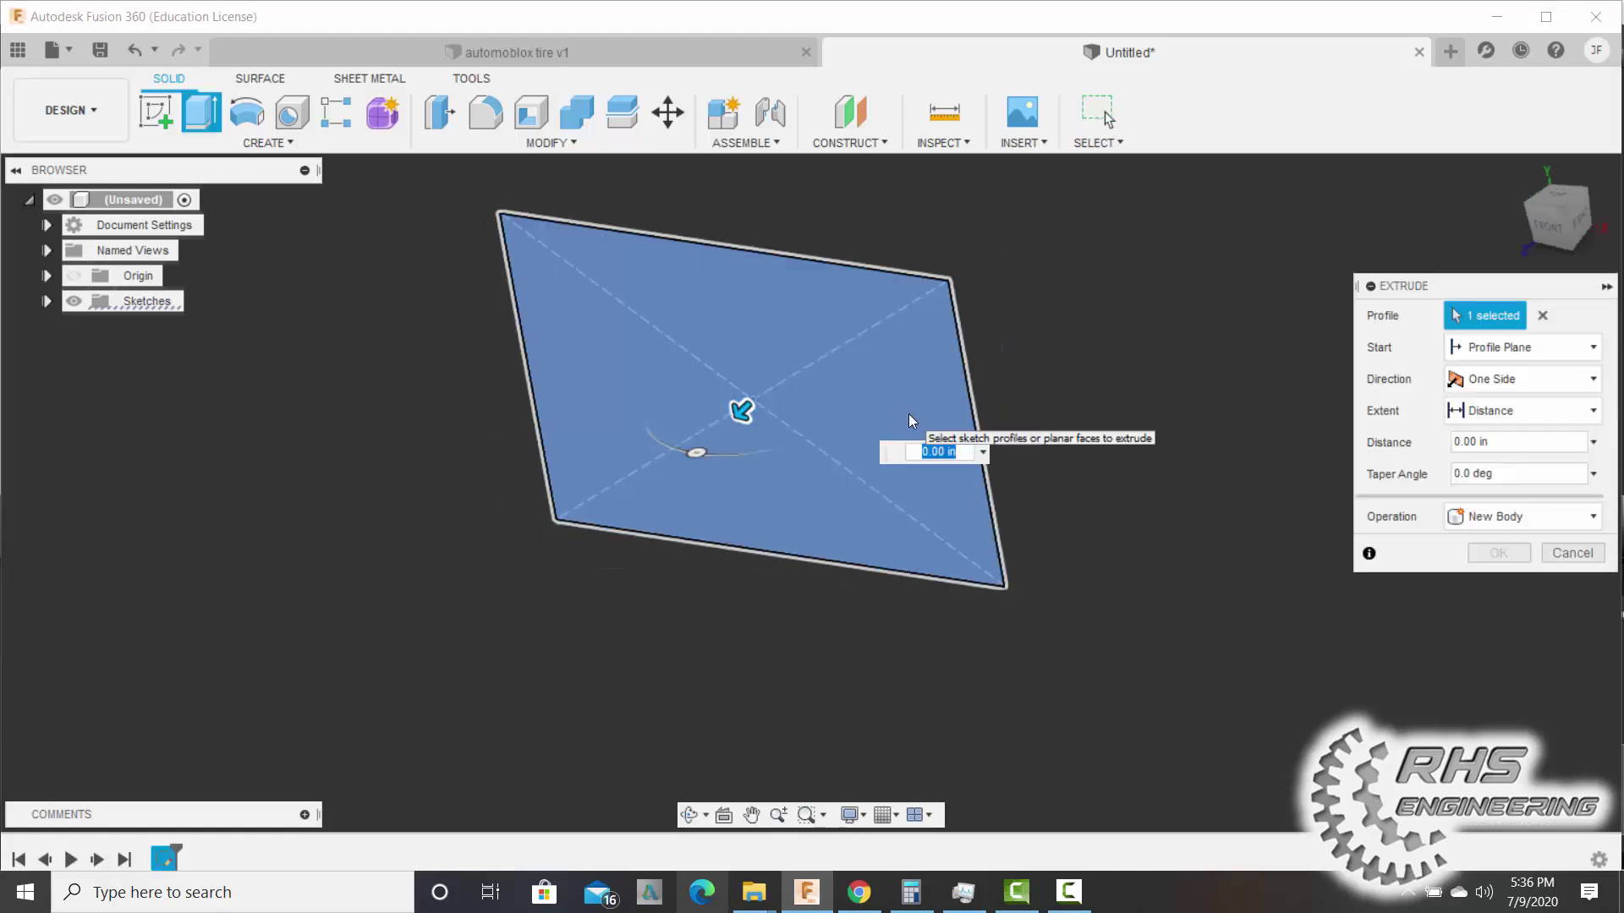
pyautogui.write('.5')
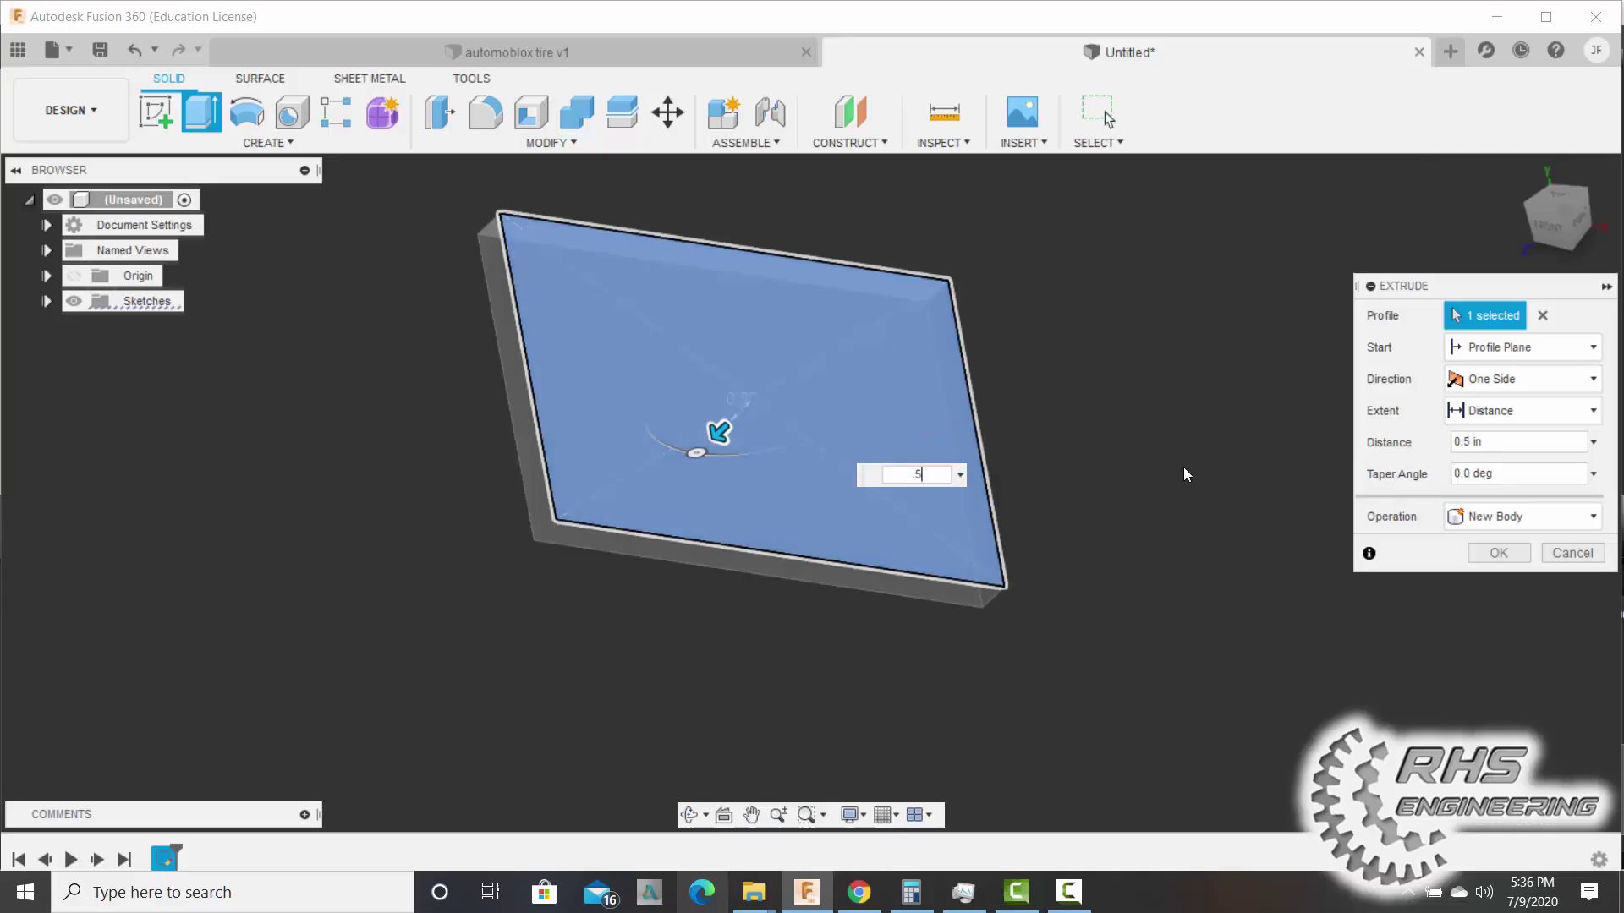
pyautogui.click(1497, 552)
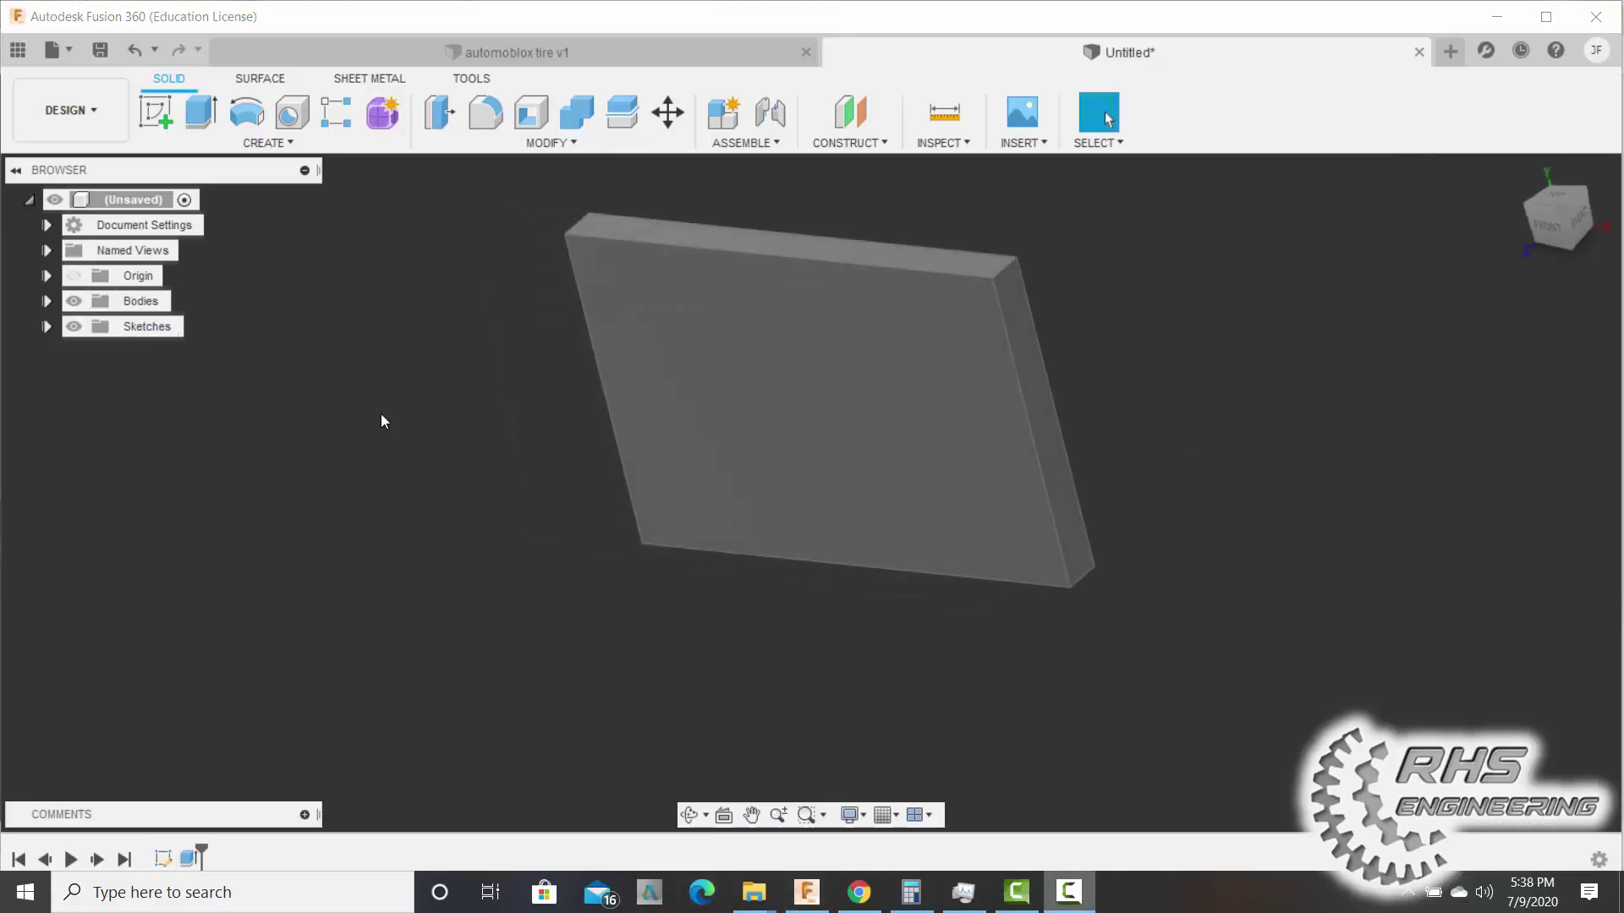
# Start a sketch on the plate's front face and draw a 0.3 in diameter circle near its lower-left corner.
pyautogui.click(153, 115)
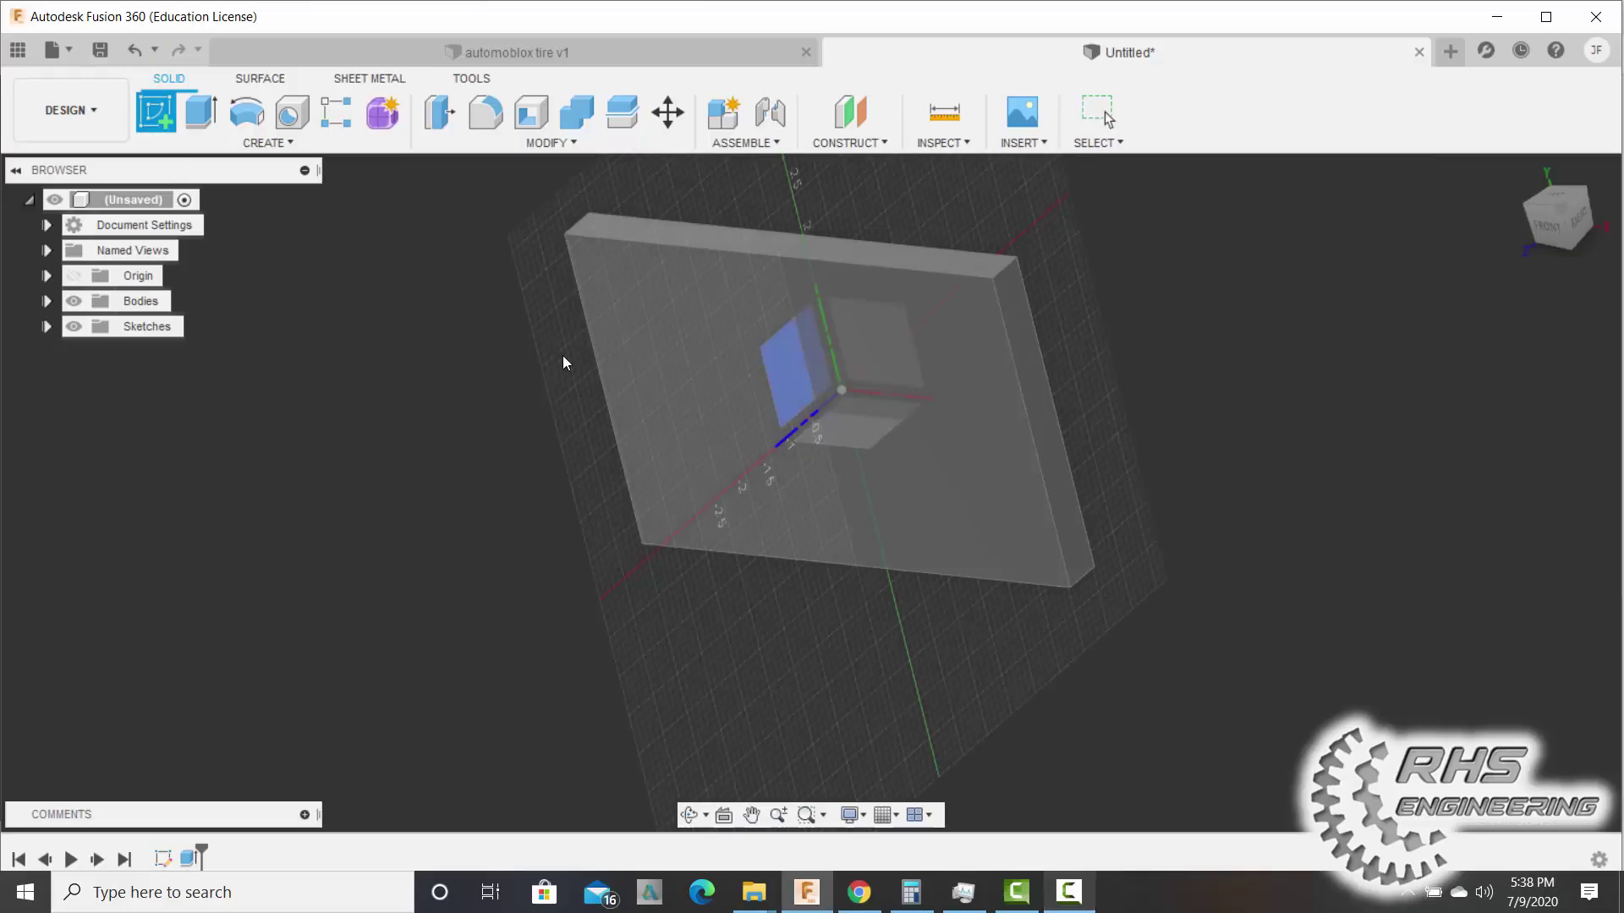
pyautogui.click(727, 365)
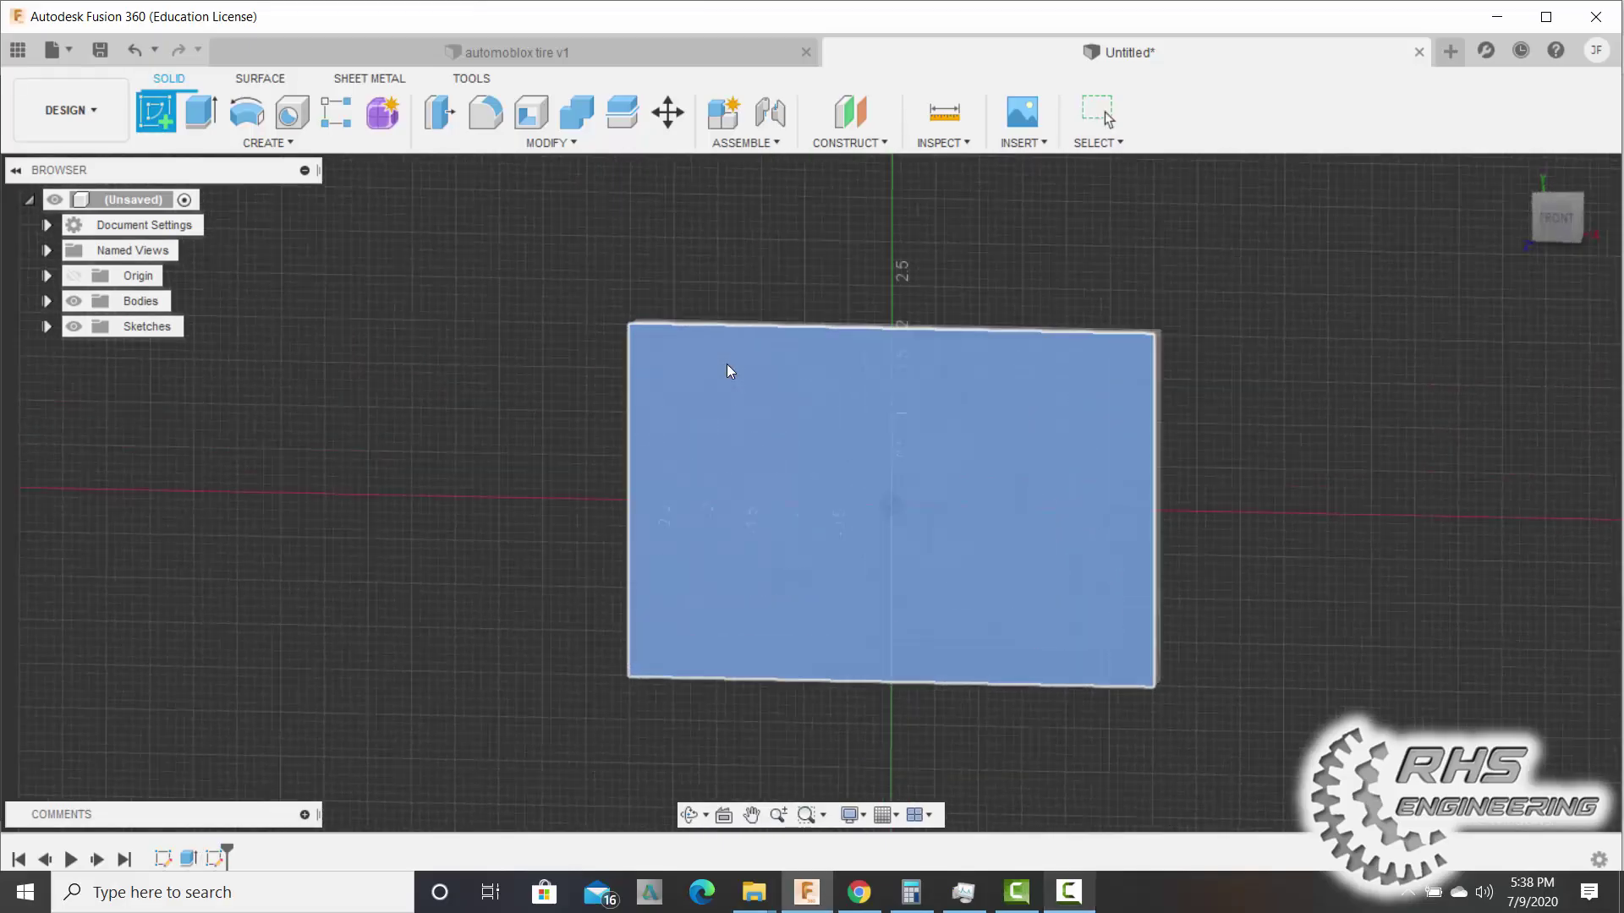
pyautogui.click(246, 113)
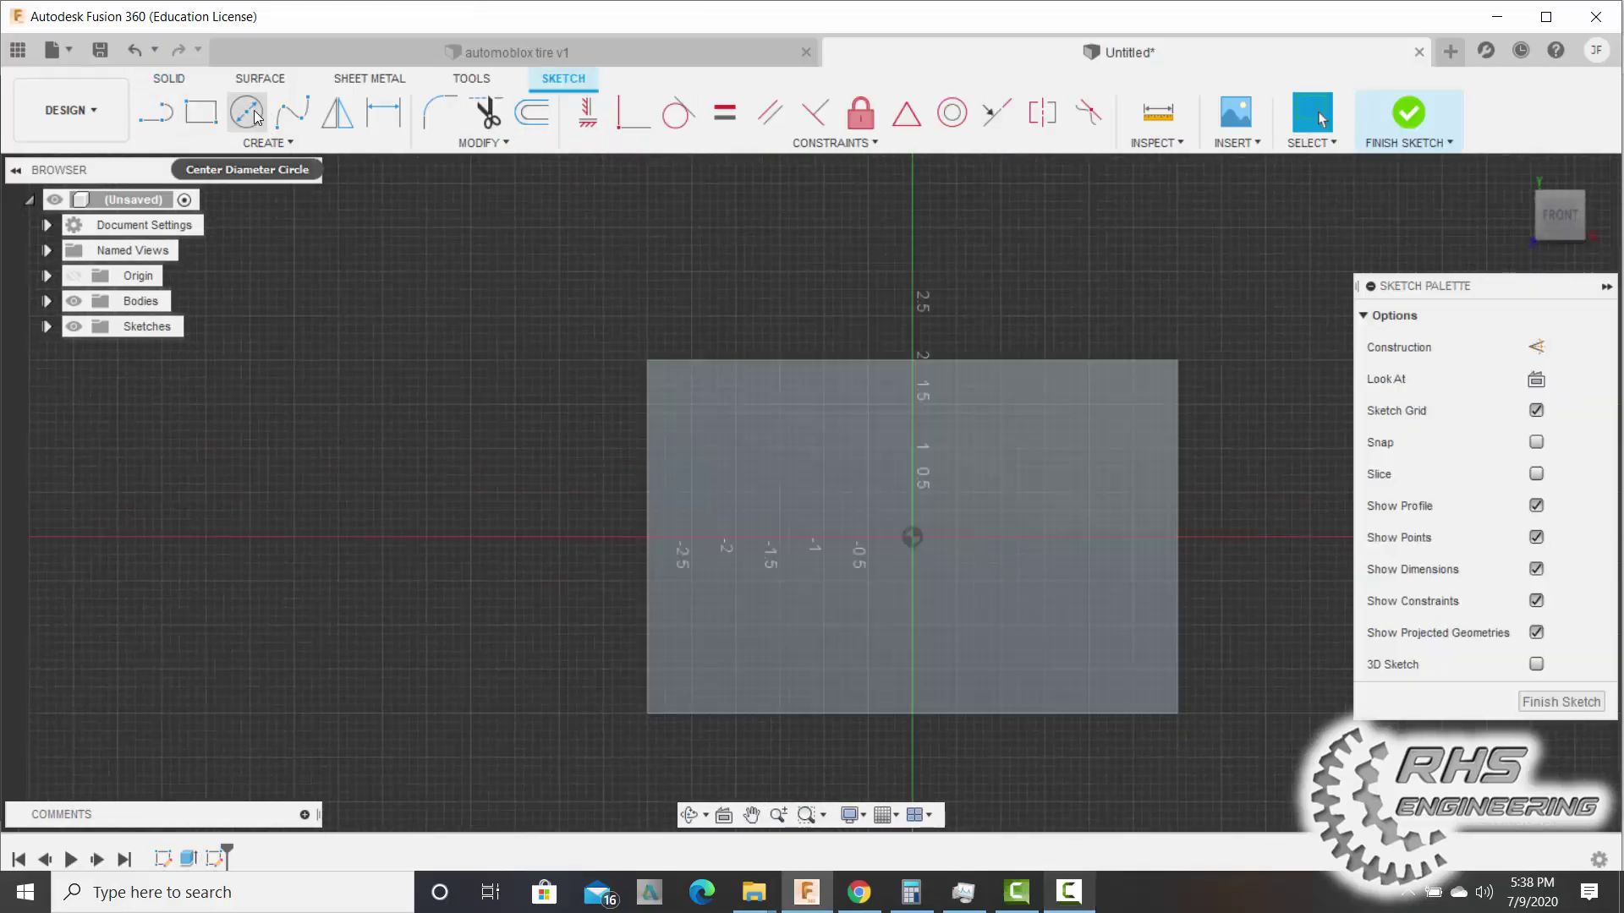
pyautogui.click(247, 114)
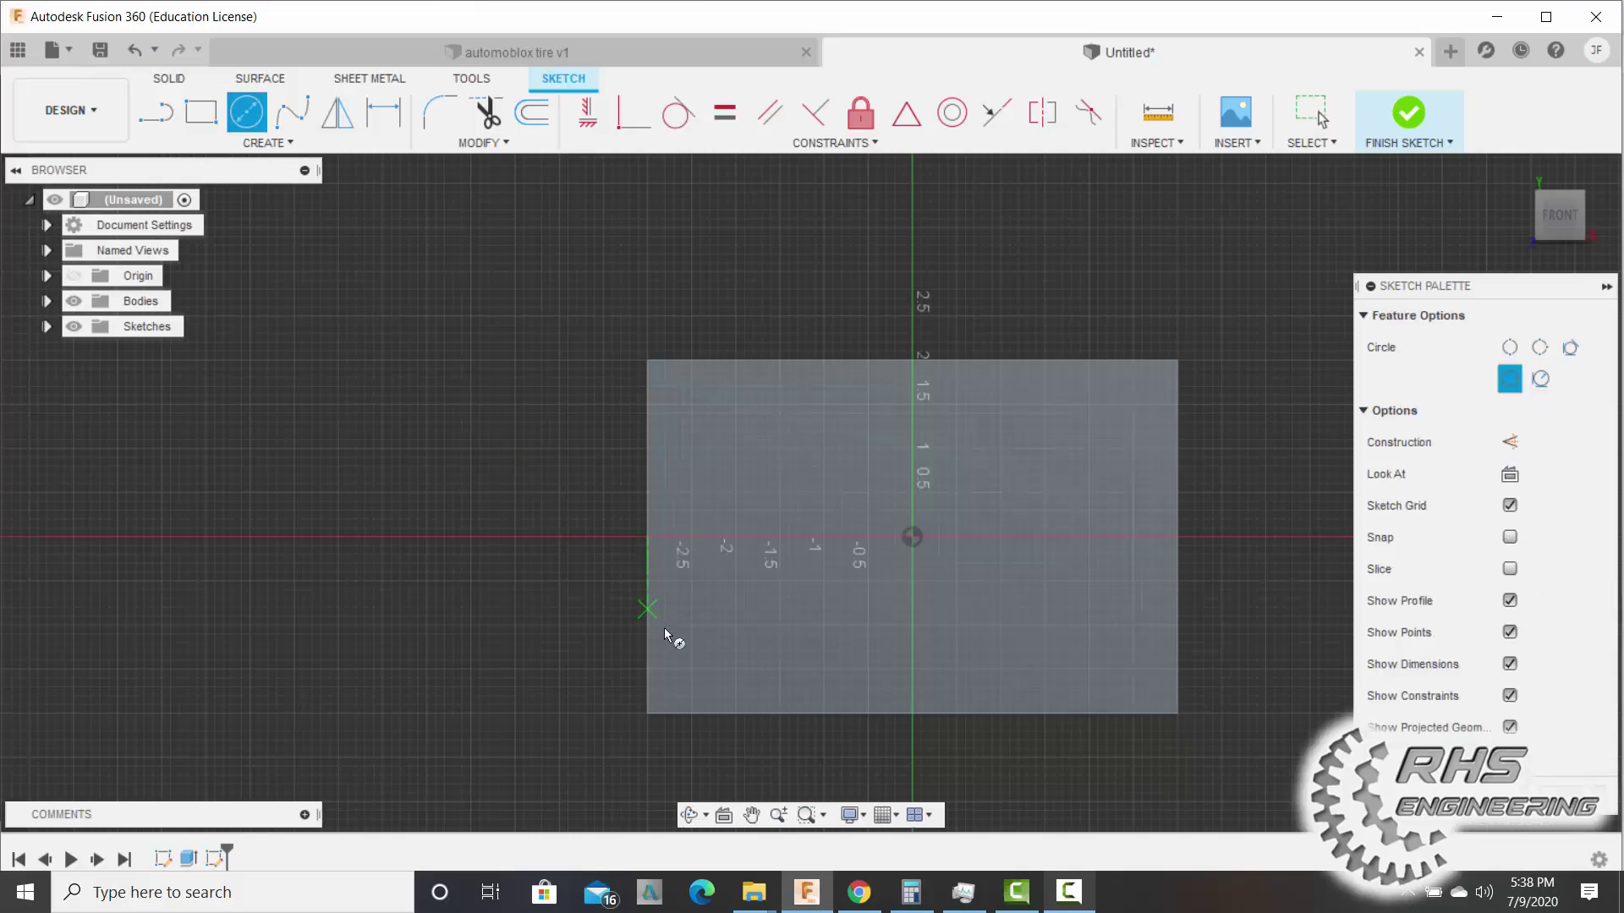
pyautogui.click(701, 666)
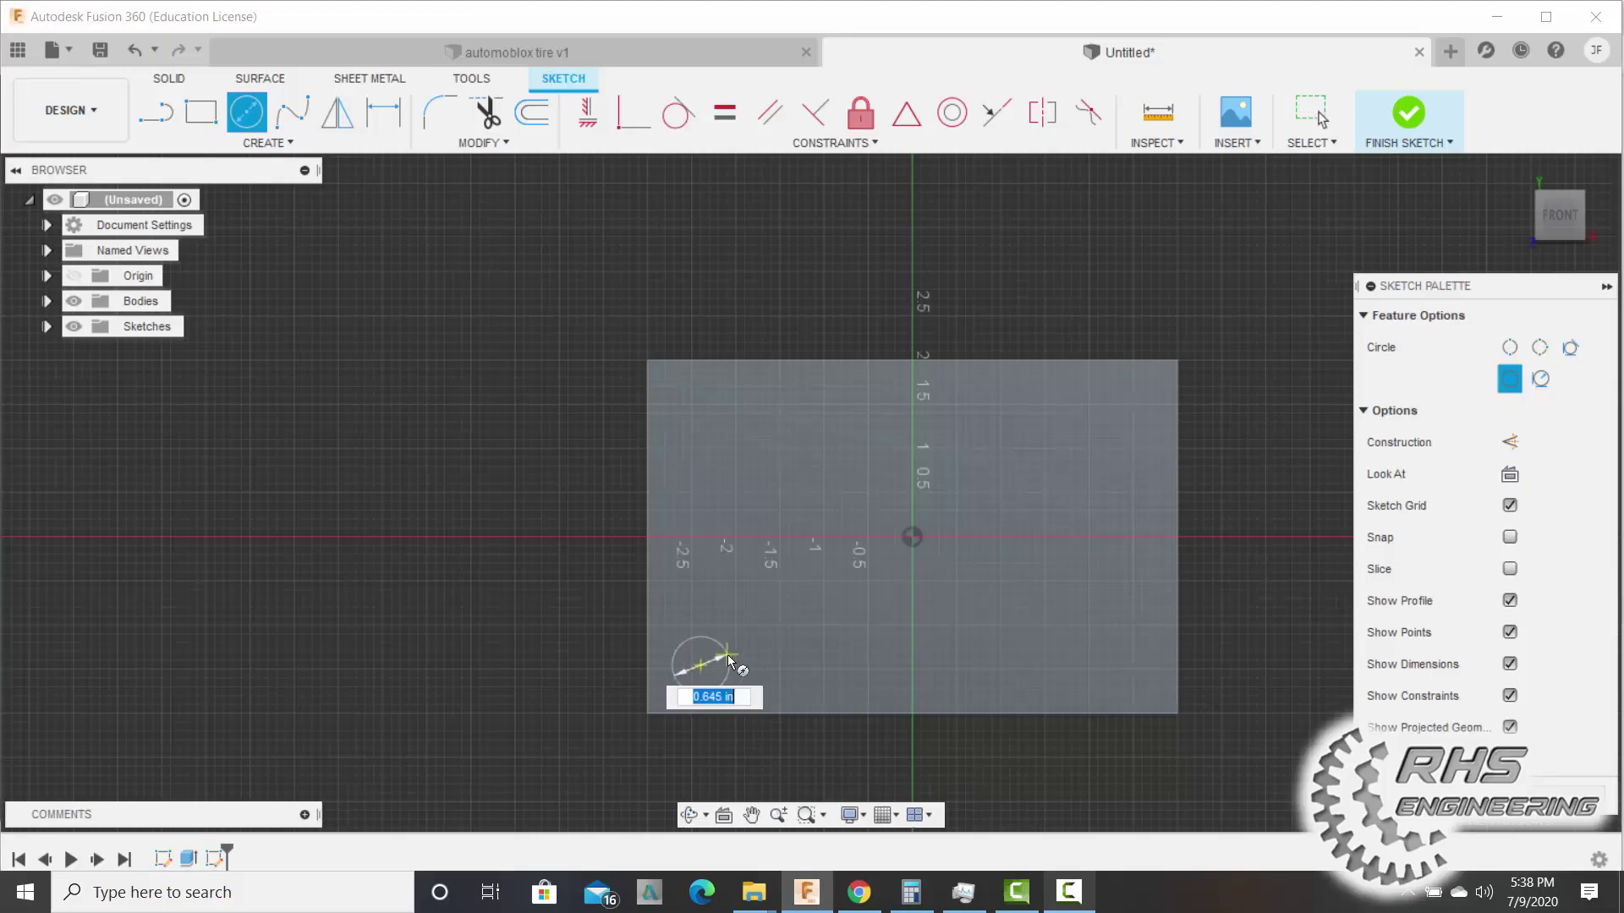
pyautogui.write('0.3')
pyautogui.press('Return')
pyautogui.press('Escape')
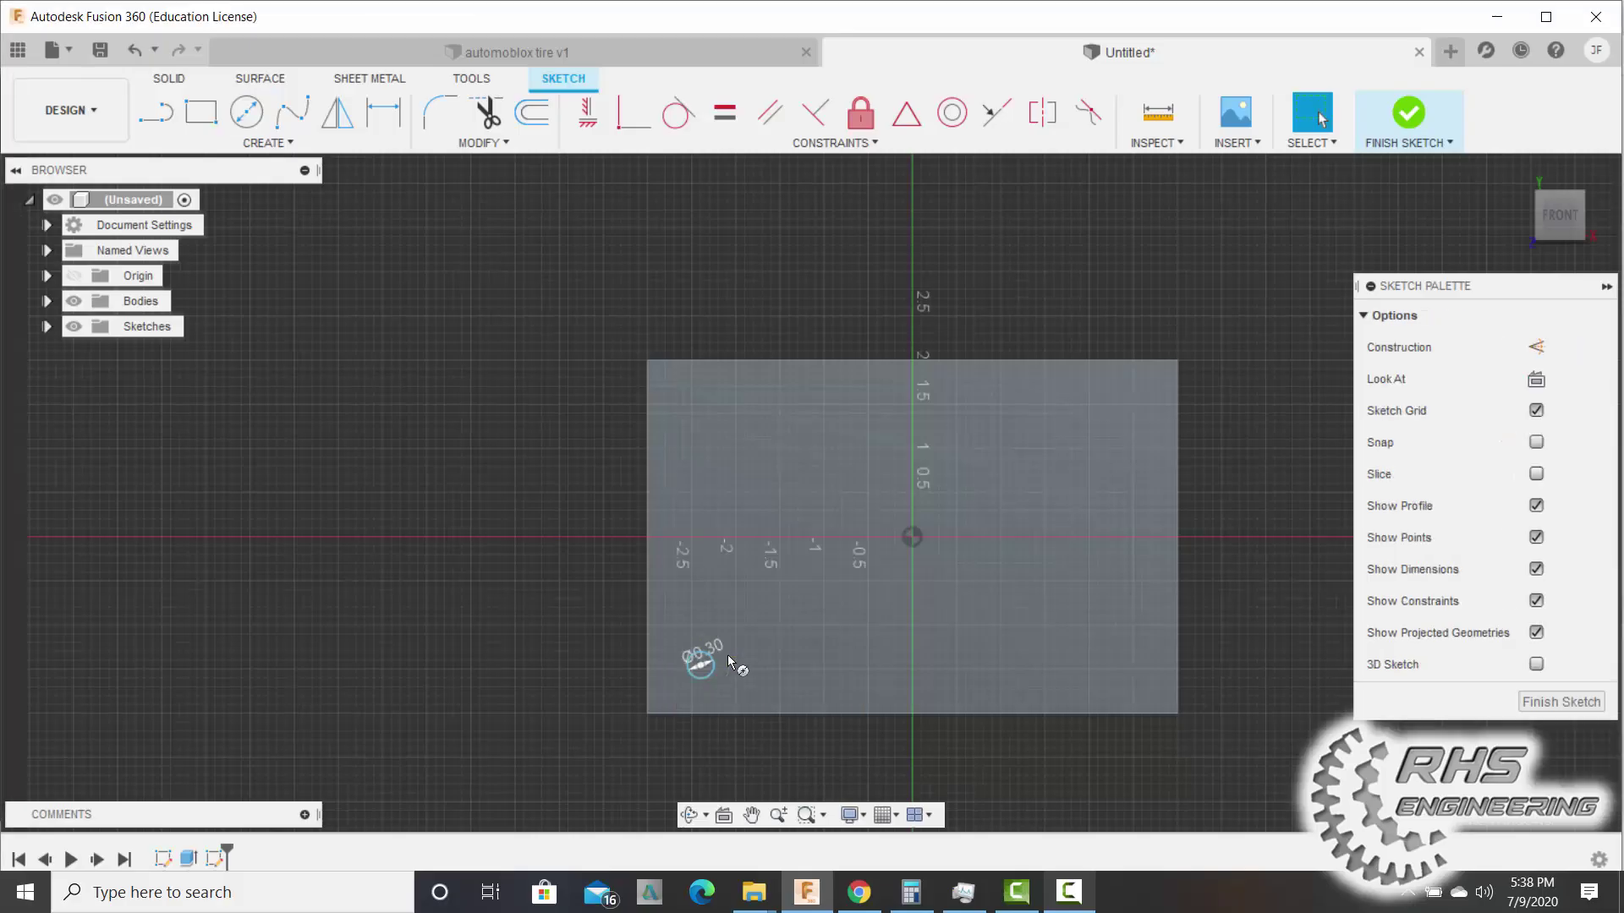
# Dimension the circle's center 0.5 in from the plate's bottom edge.
pyautogui.click(383, 112)
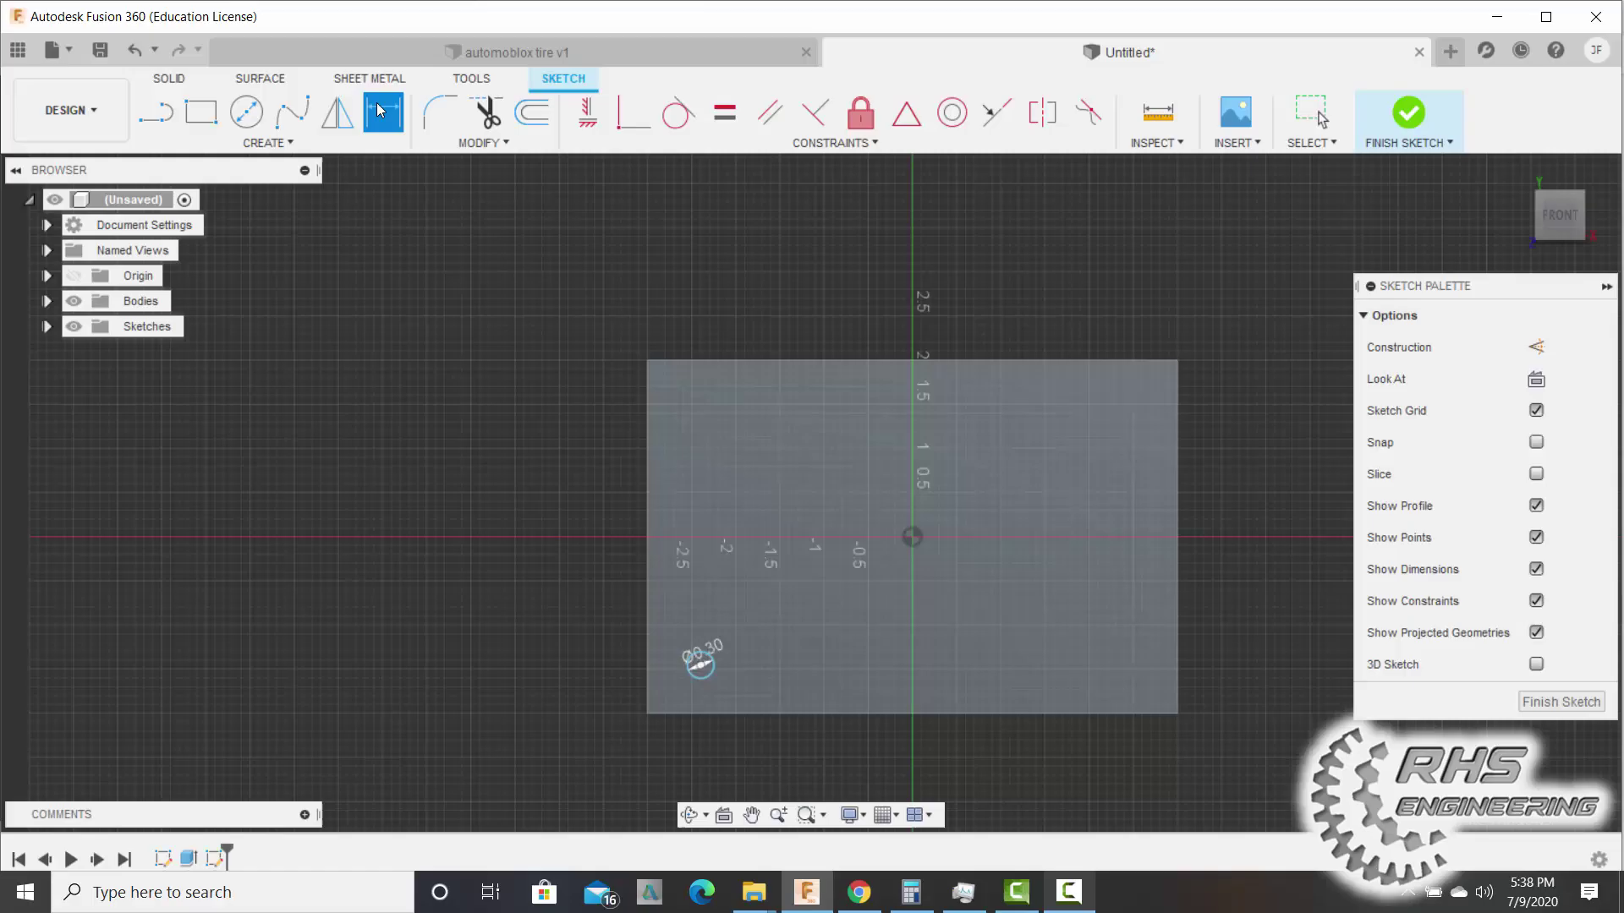
pyautogui.click(700, 666)
pyautogui.click(705, 714)
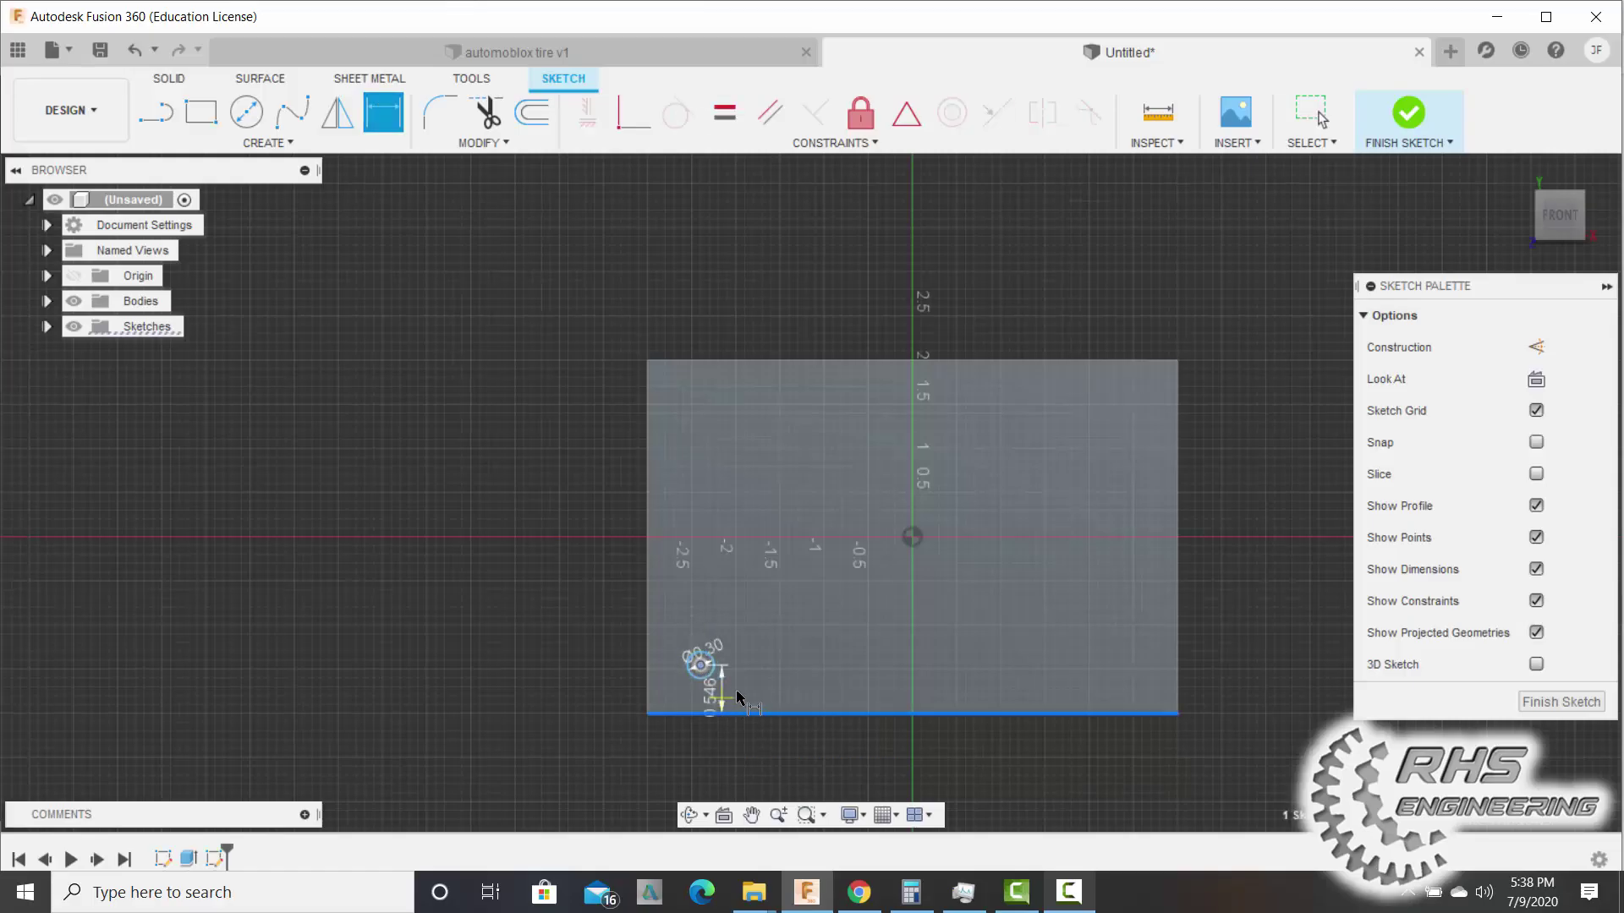
pyautogui.click(766, 690)
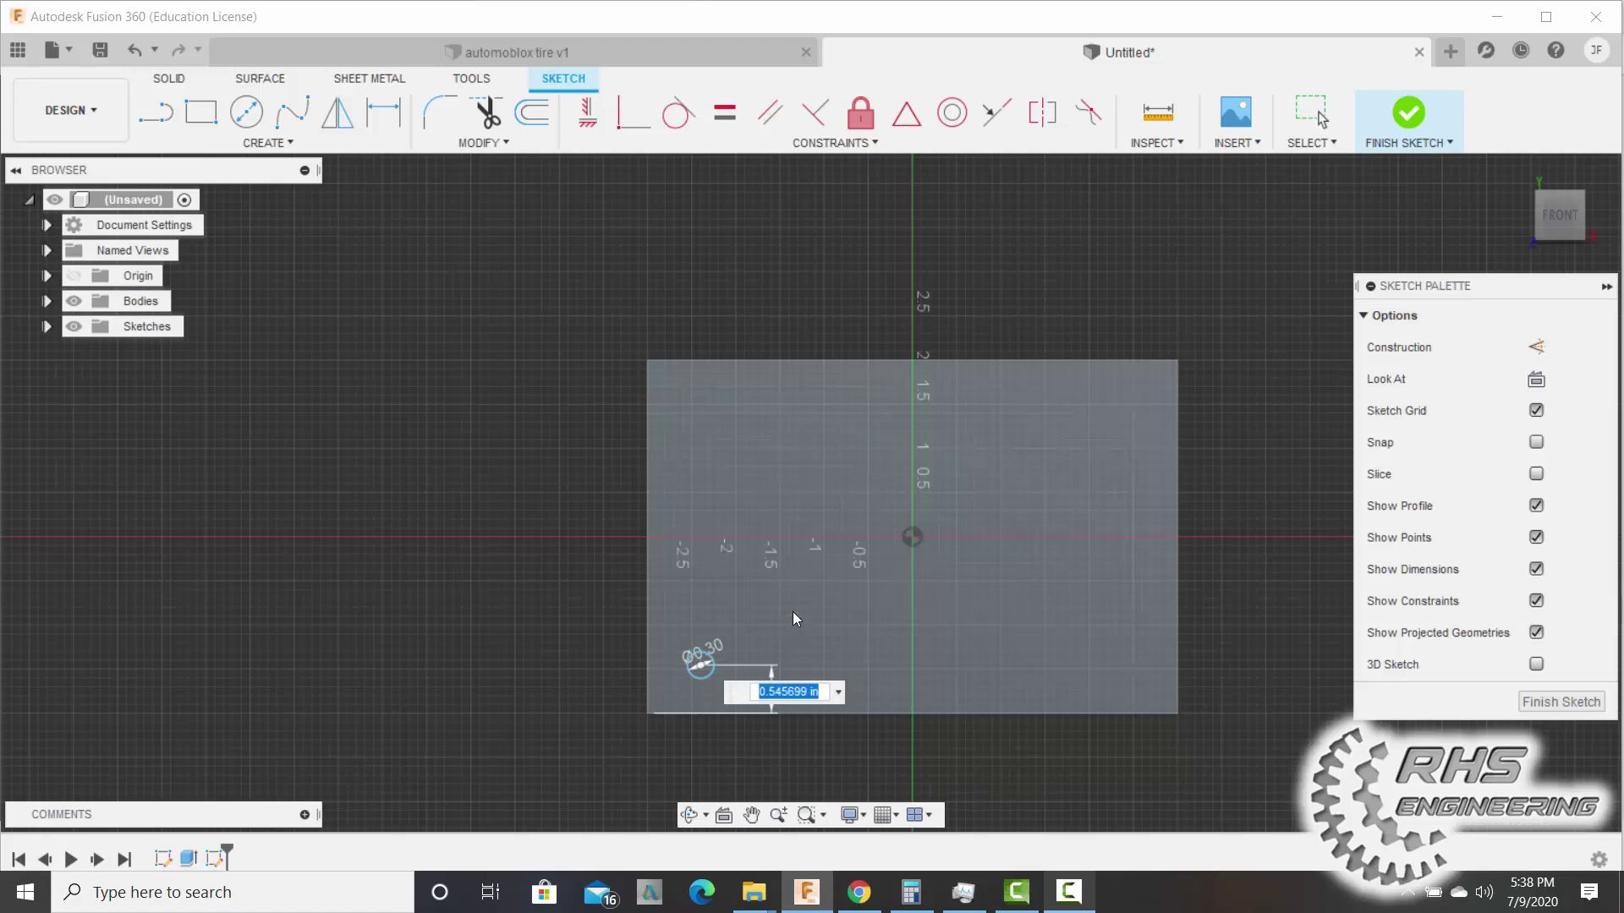
pyautogui.write('.5')
pyautogui.press('Return')
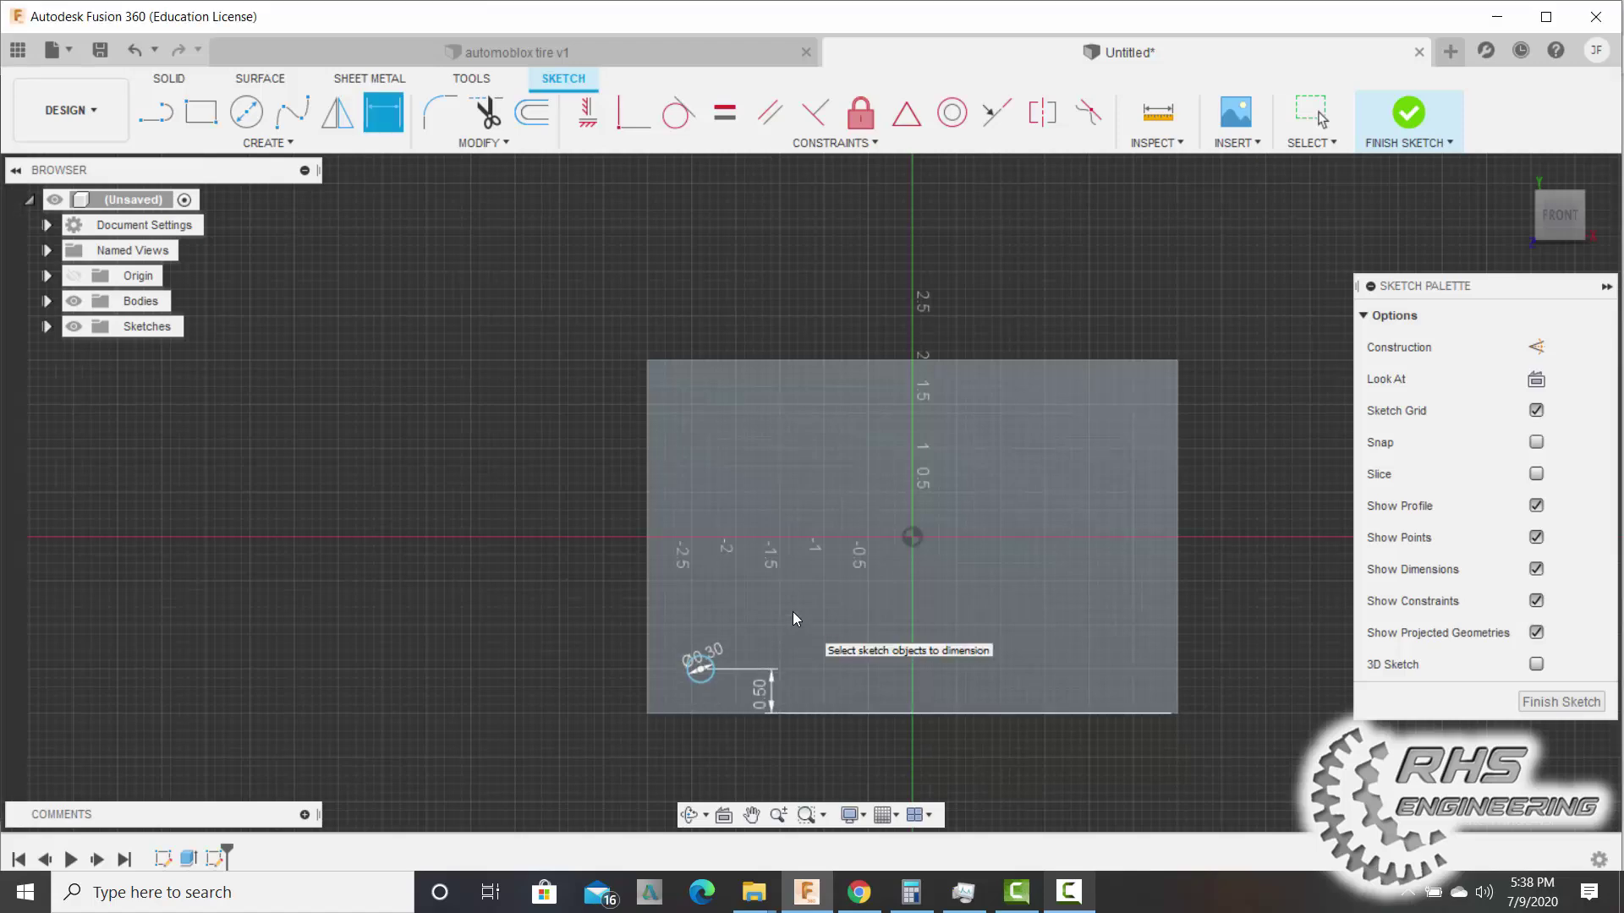
# Dimension the circle's center 0.5 in from the plate's left edge and finish the sketch.
pyautogui.click(700, 671)
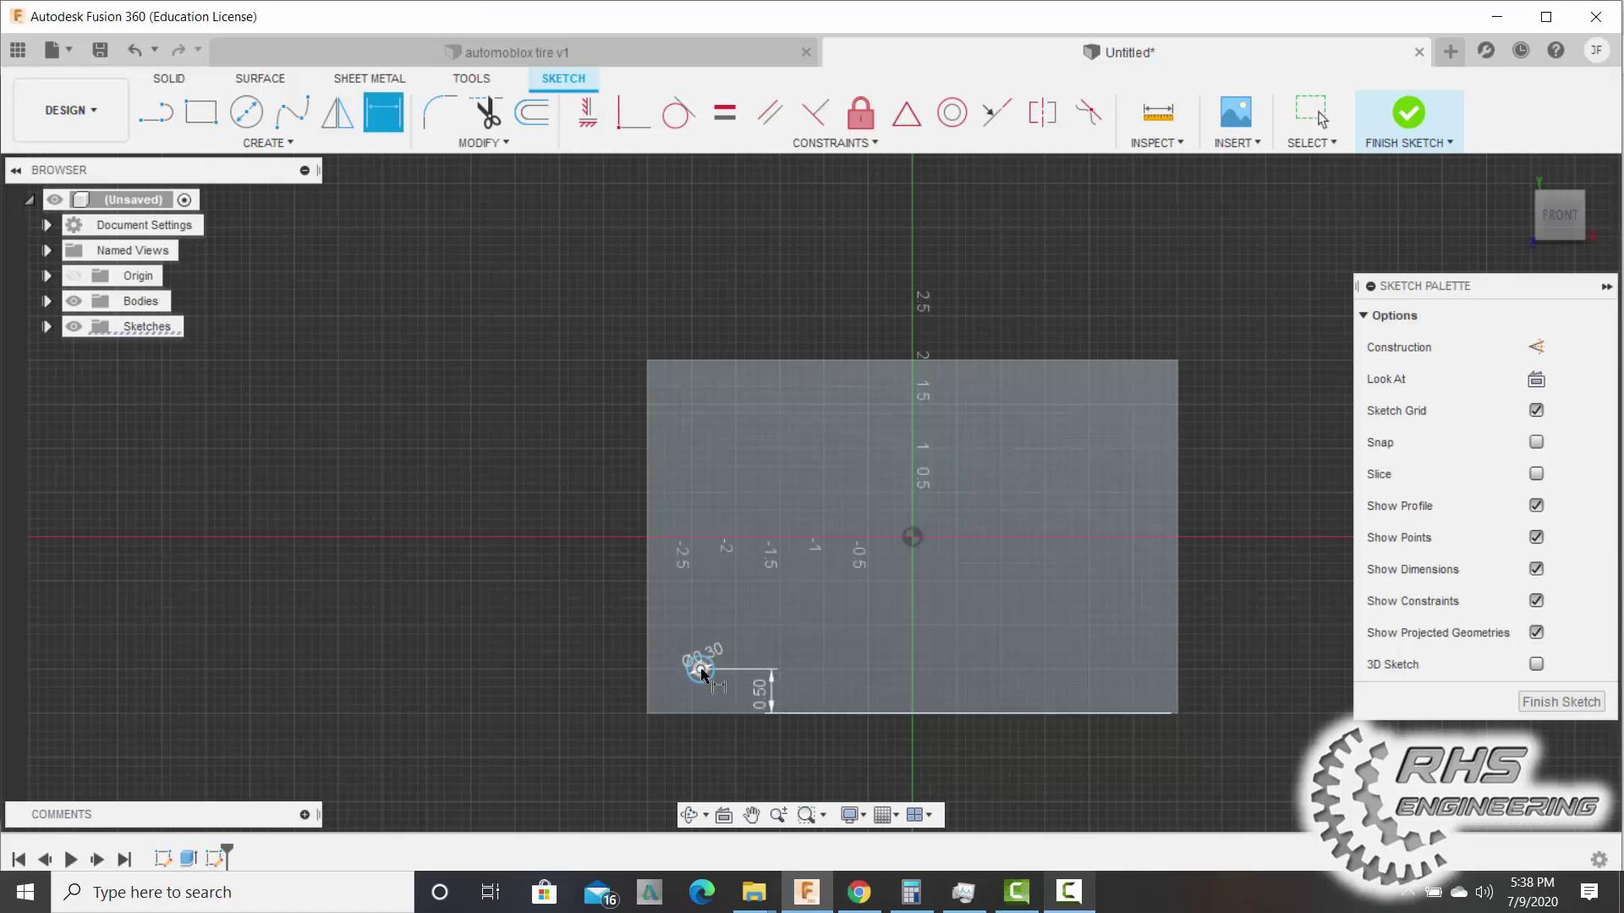
pyautogui.click(648, 661)
pyautogui.click(677, 602)
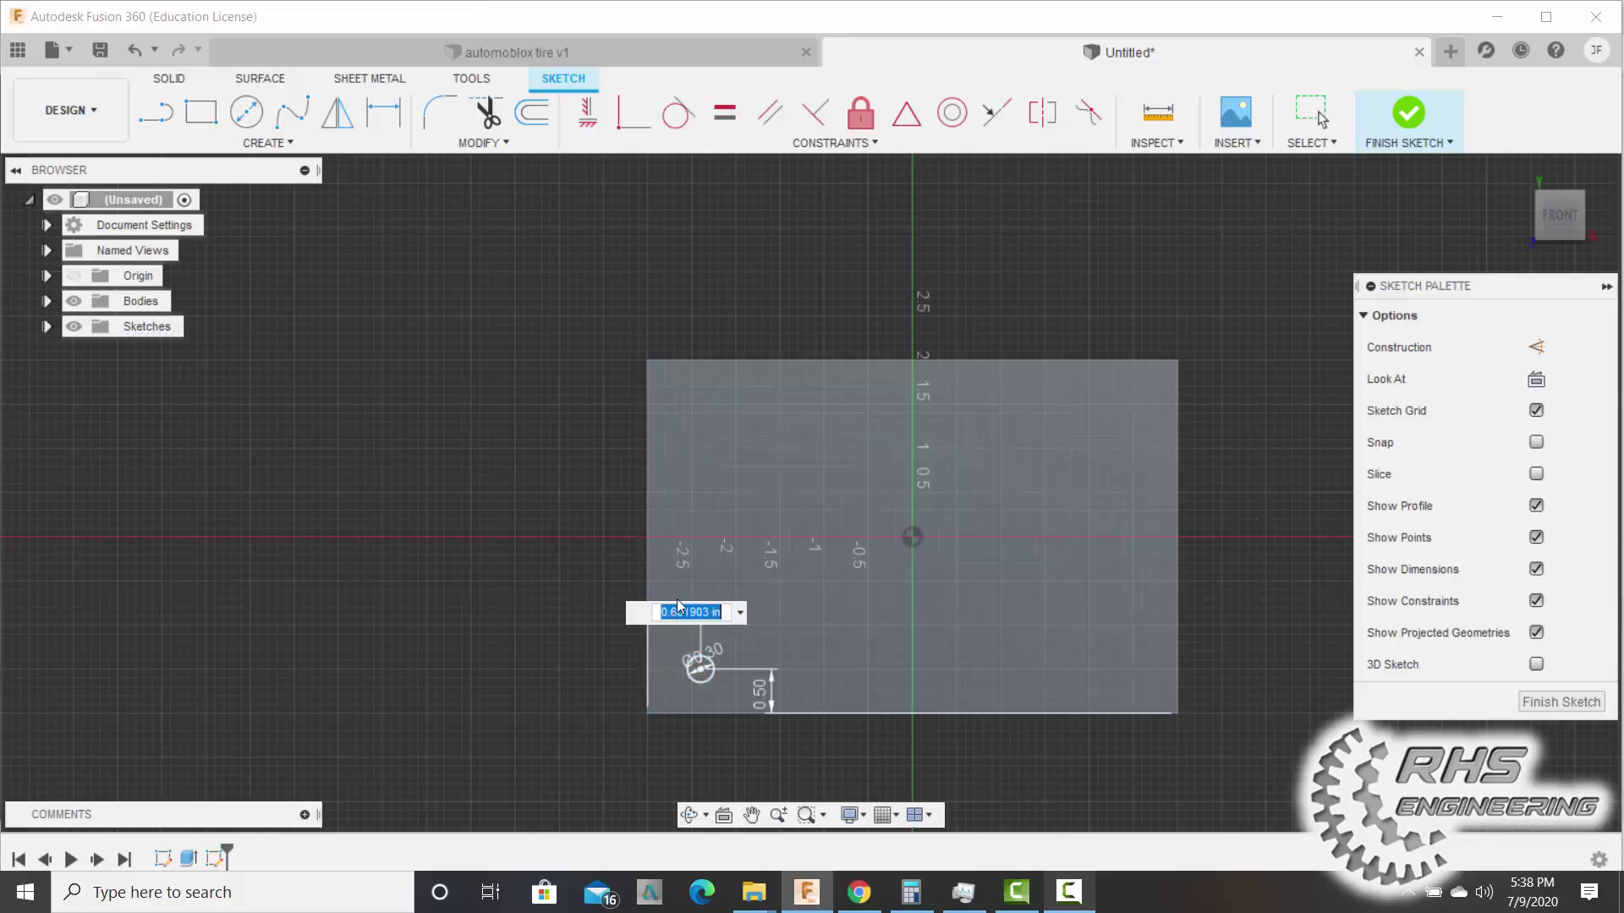
pyautogui.write('0.5')
pyautogui.press('Return')
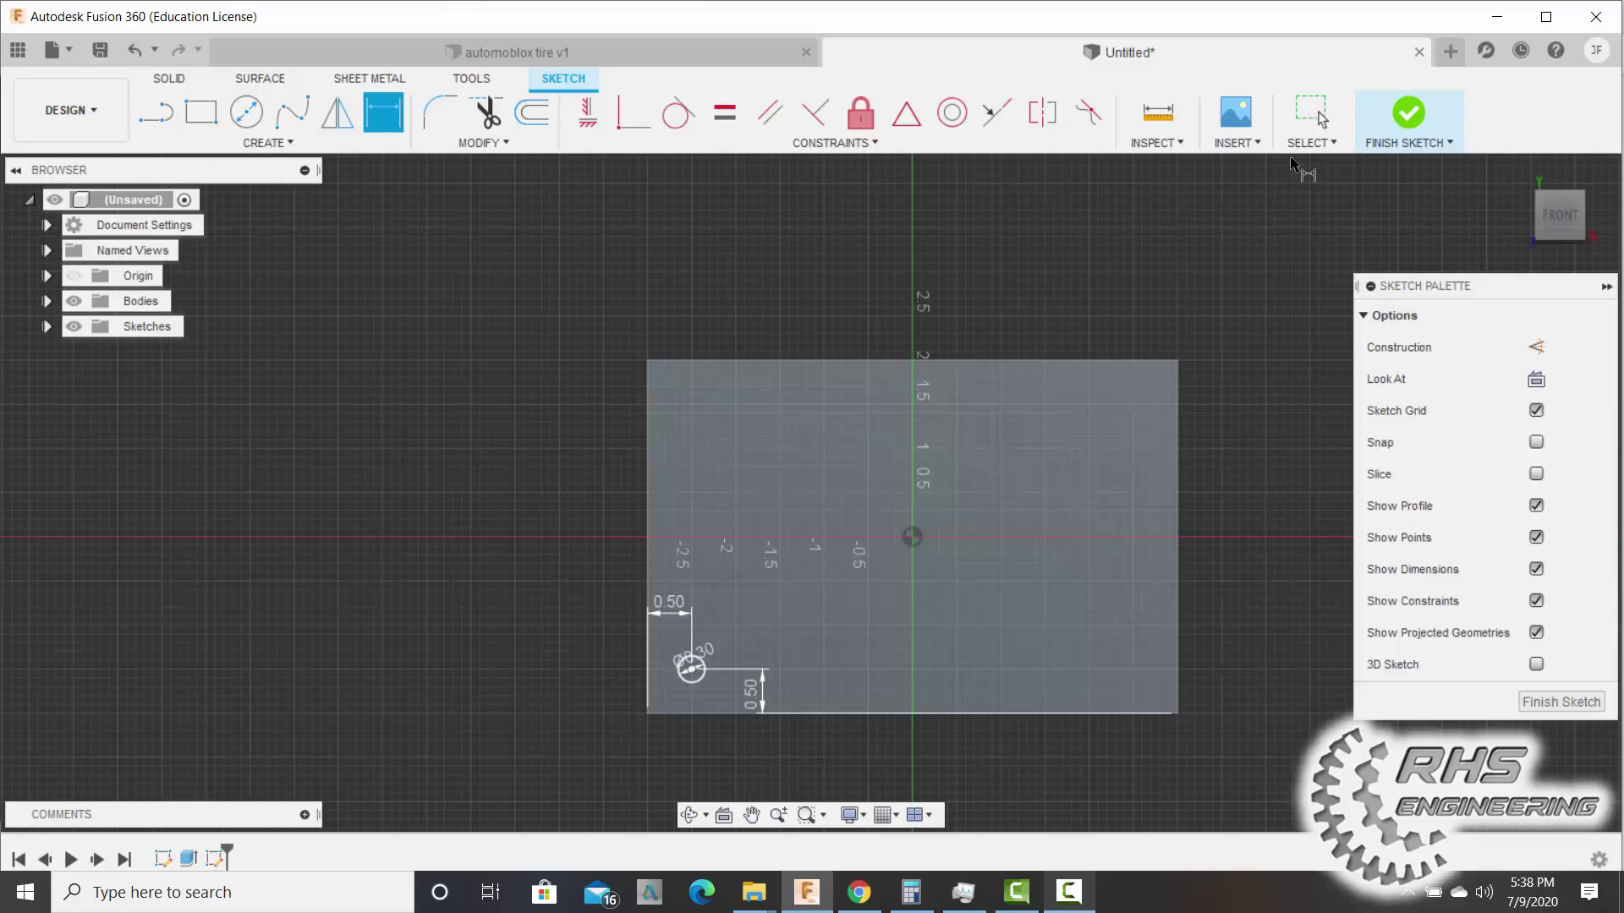
pyautogui.click(1402, 124)
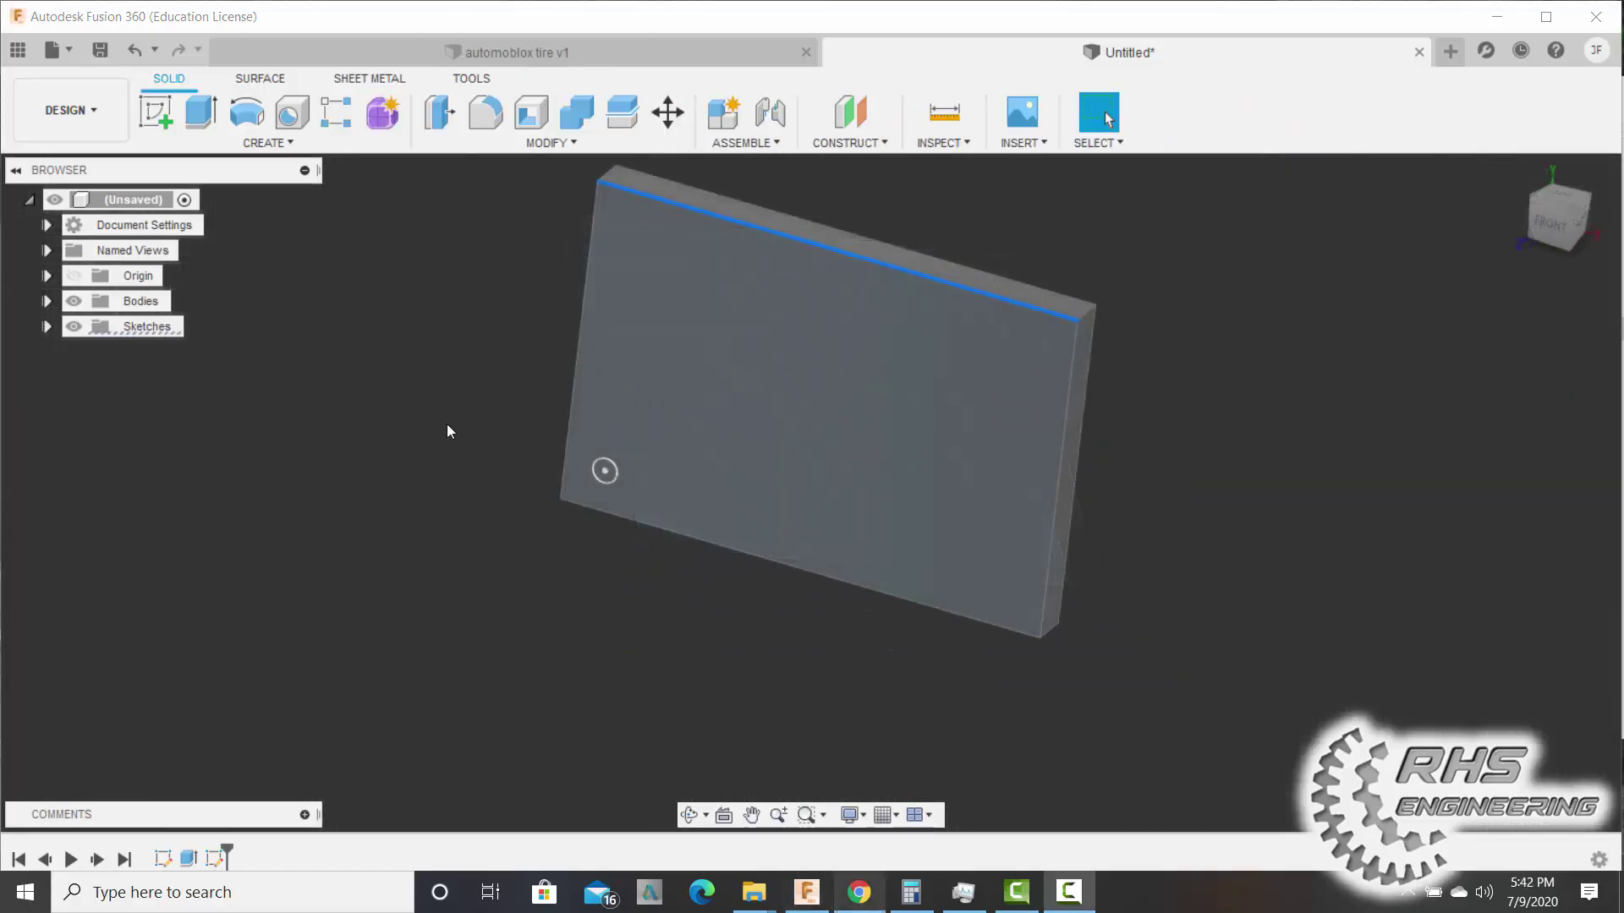
# Extrude the small circle 0.25 in outward from the plate, joined to the existing body.
pyautogui.press('e')
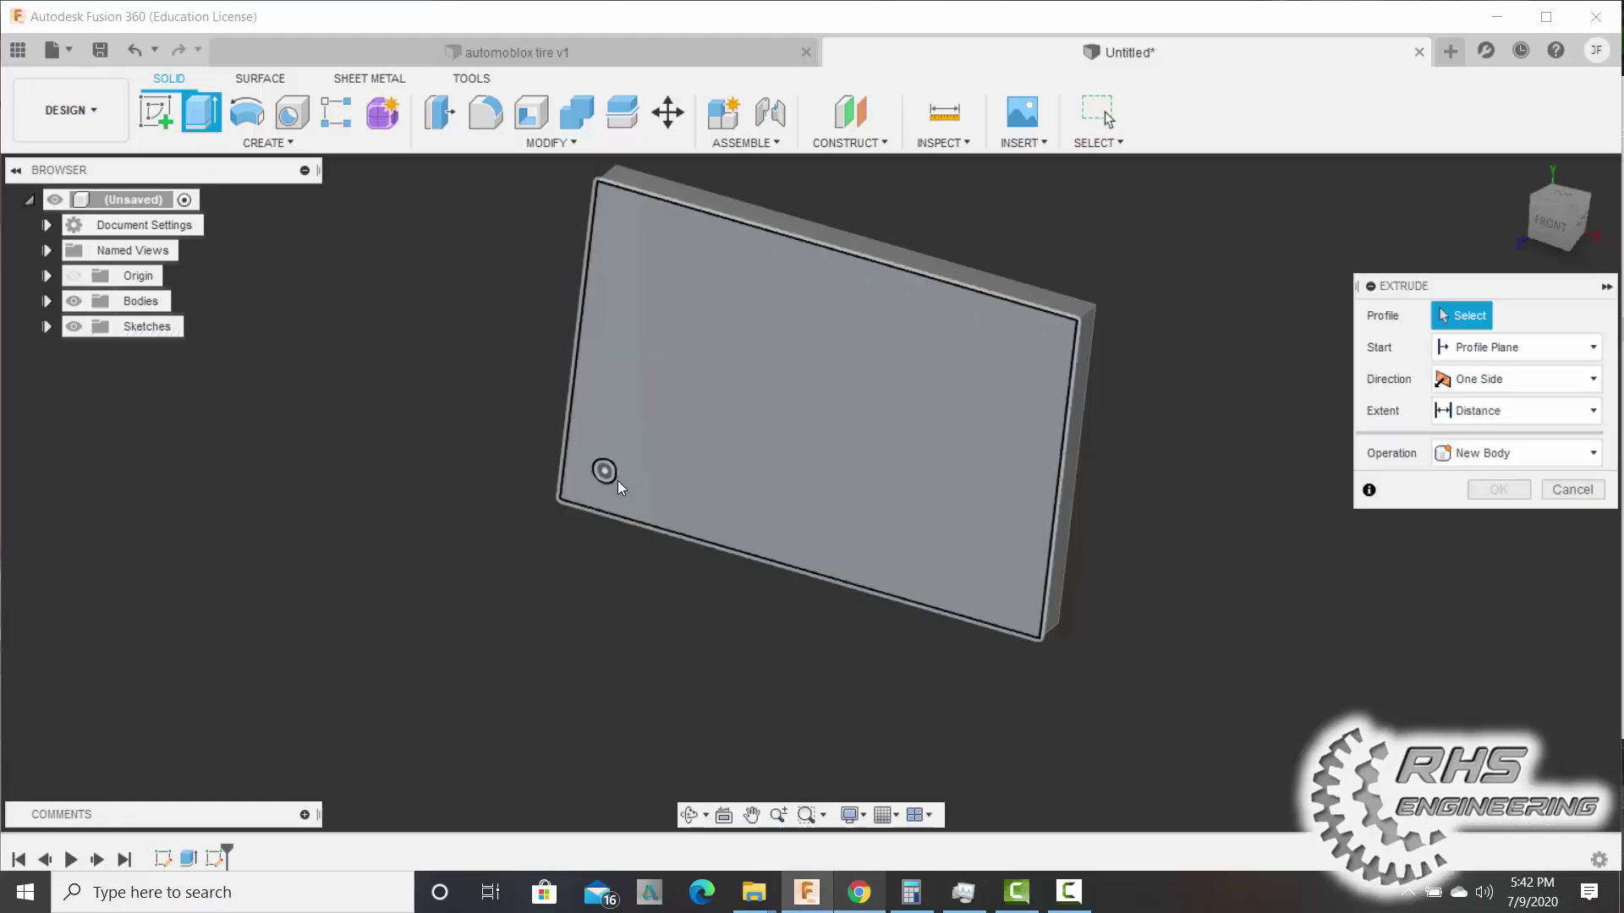
pyautogui.click(613, 475)
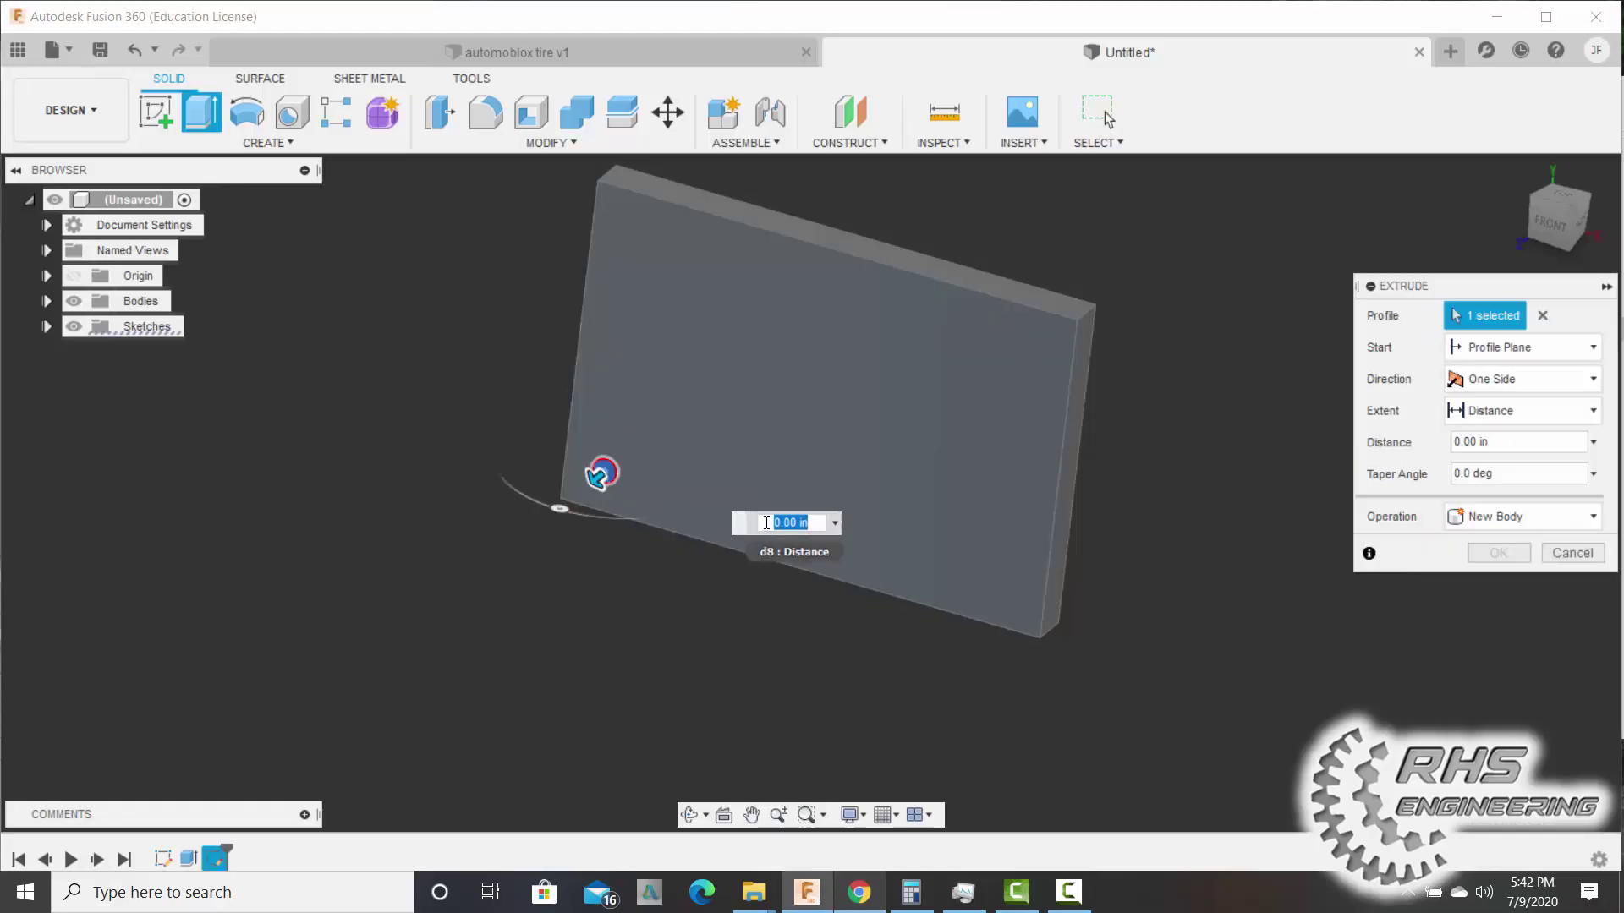
pyautogui.write('.25')
pyautogui.press('Return')
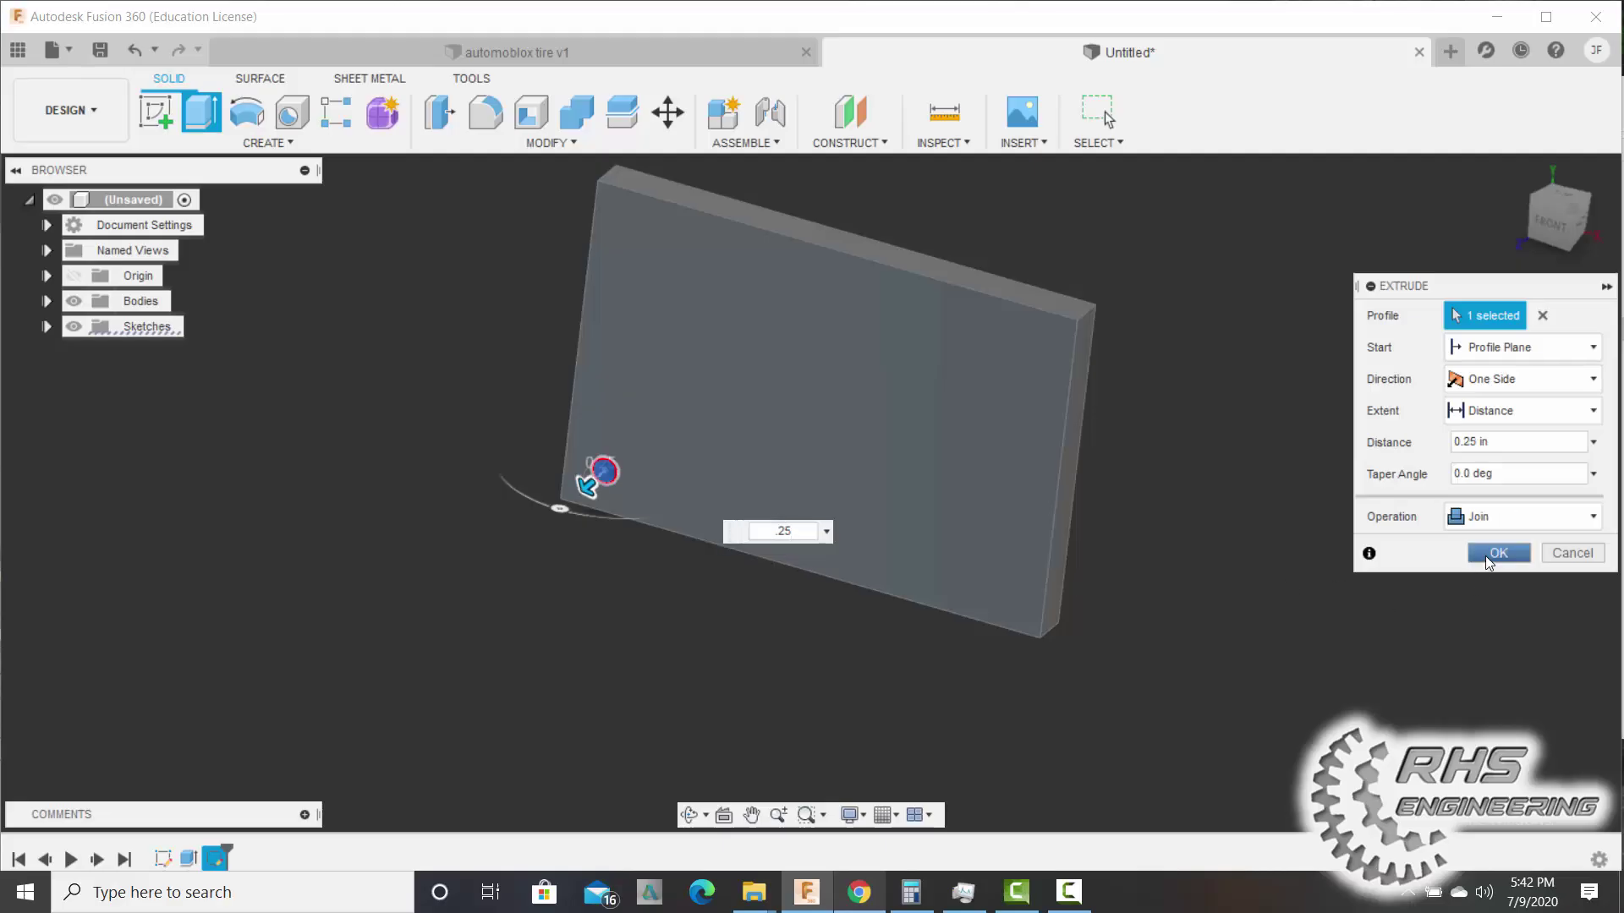
pyautogui.click(1487, 560)
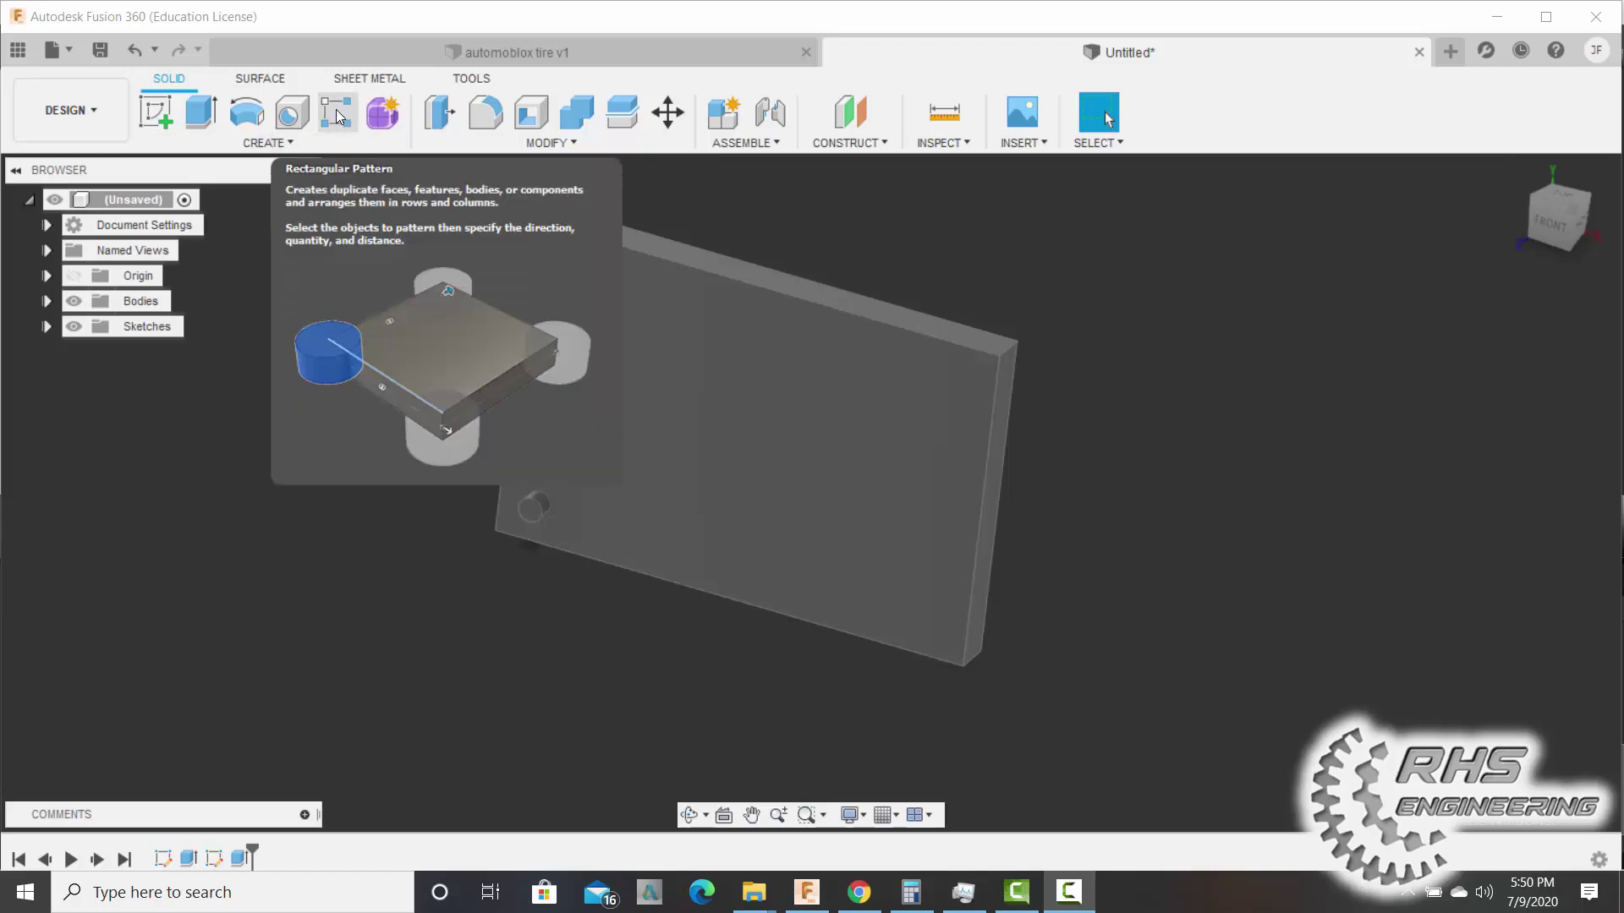
# Start a rectangular pattern of features with the small peg as object and the plate's left vertical edge as direction.
pyautogui.click(268, 142)
pyautogui.moveTo(279, 630)
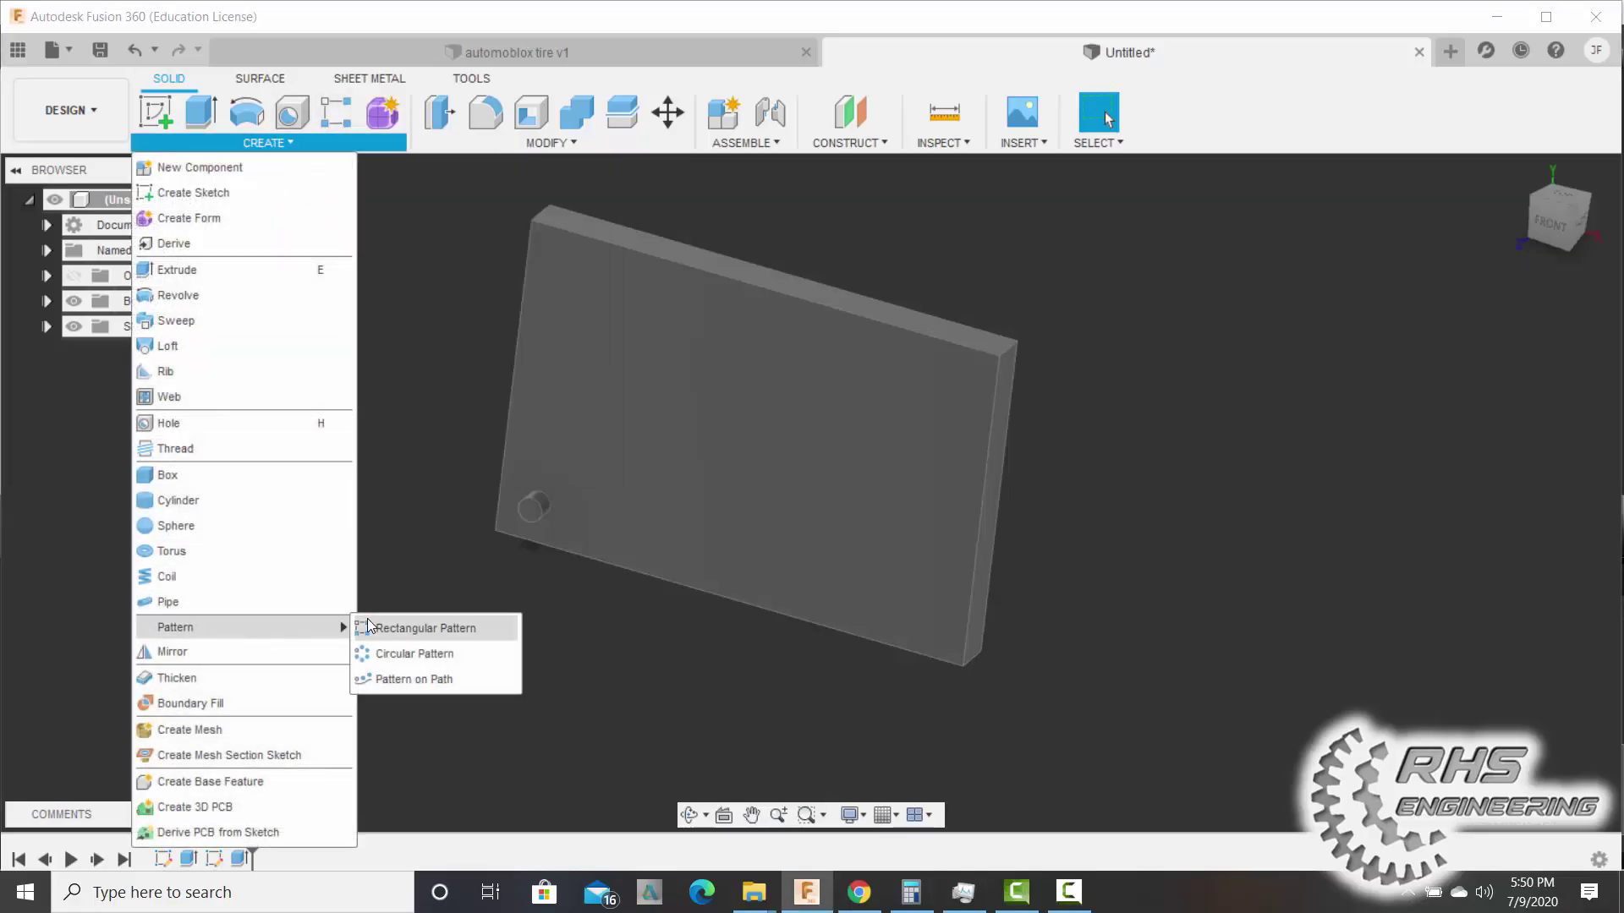
pyautogui.click(398, 630)
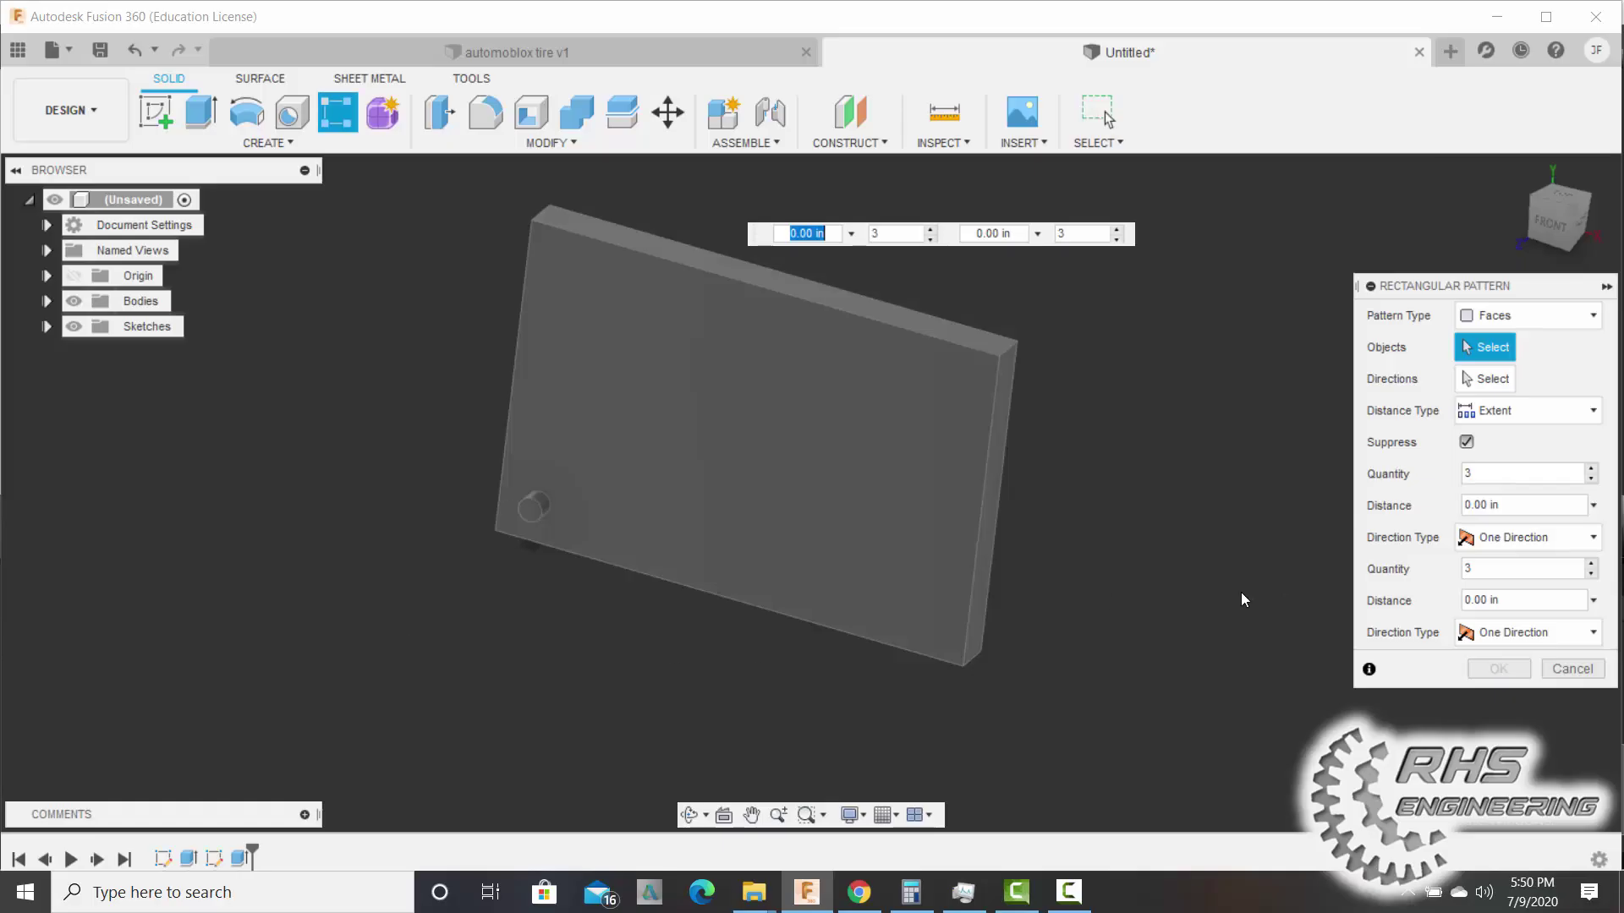
pyautogui.click(1490, 320)
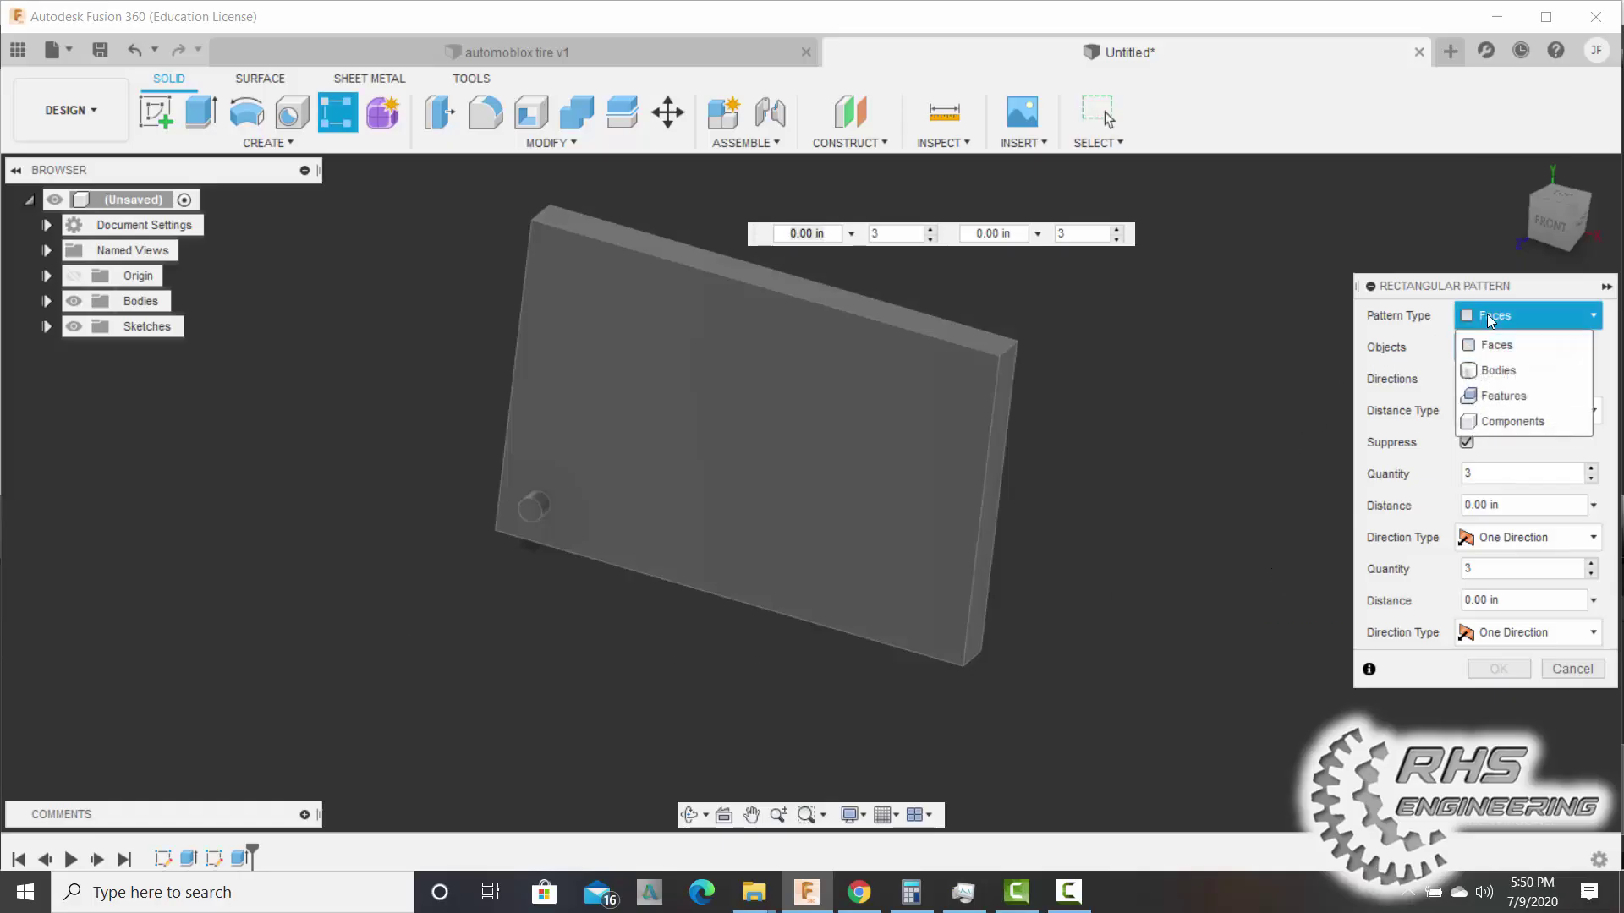
pyautogui.click(1495, 398)
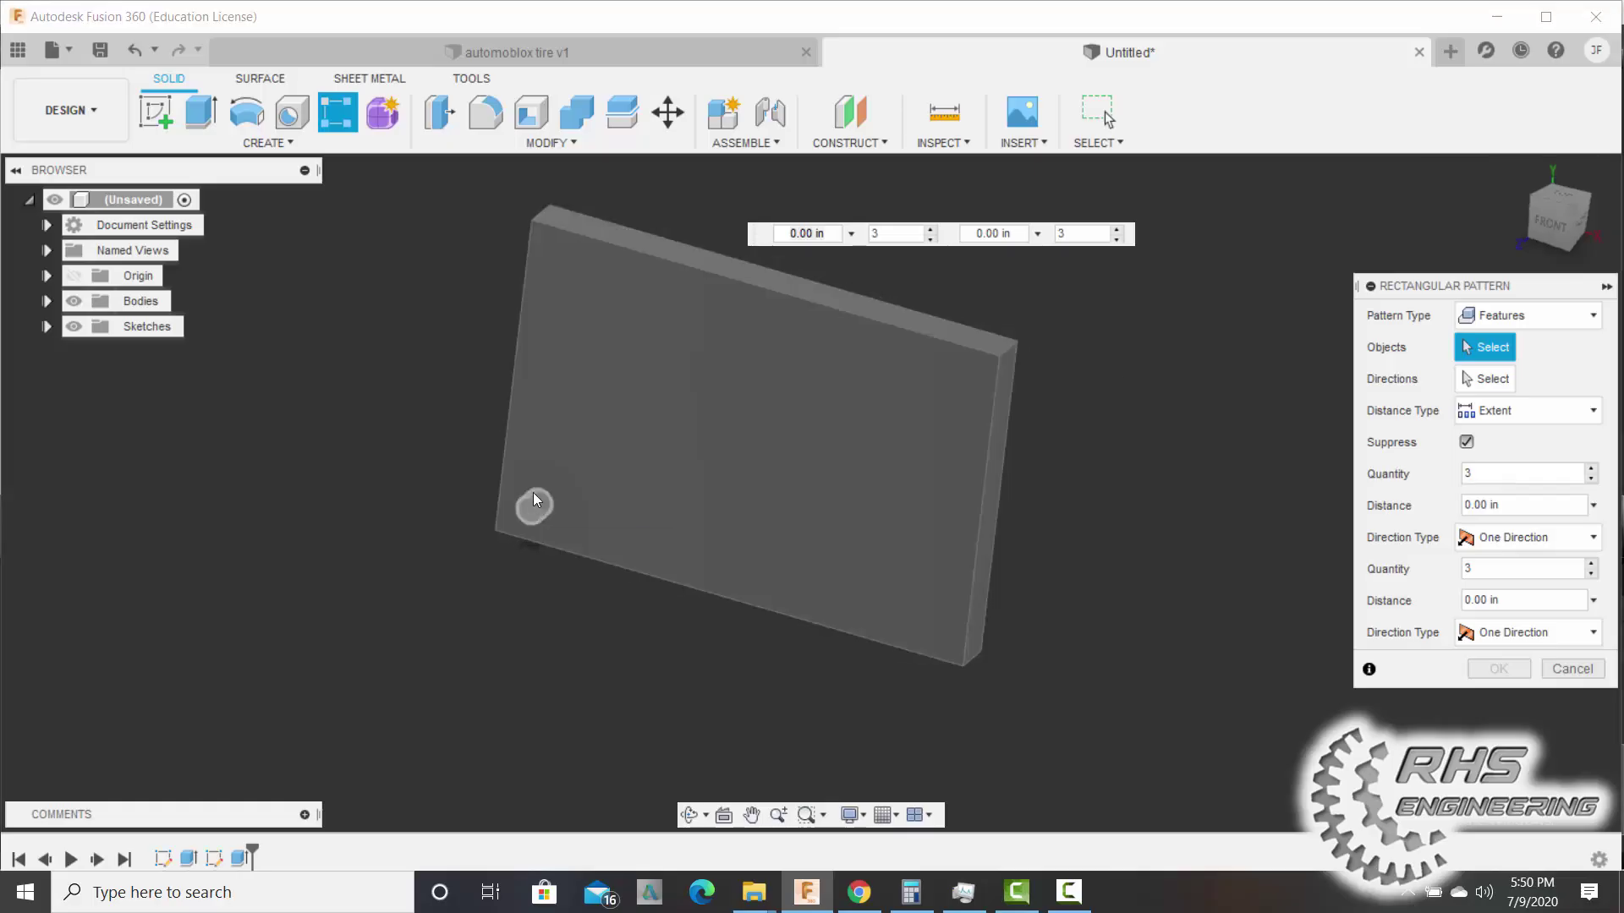
pyautogui.click(535, 499)
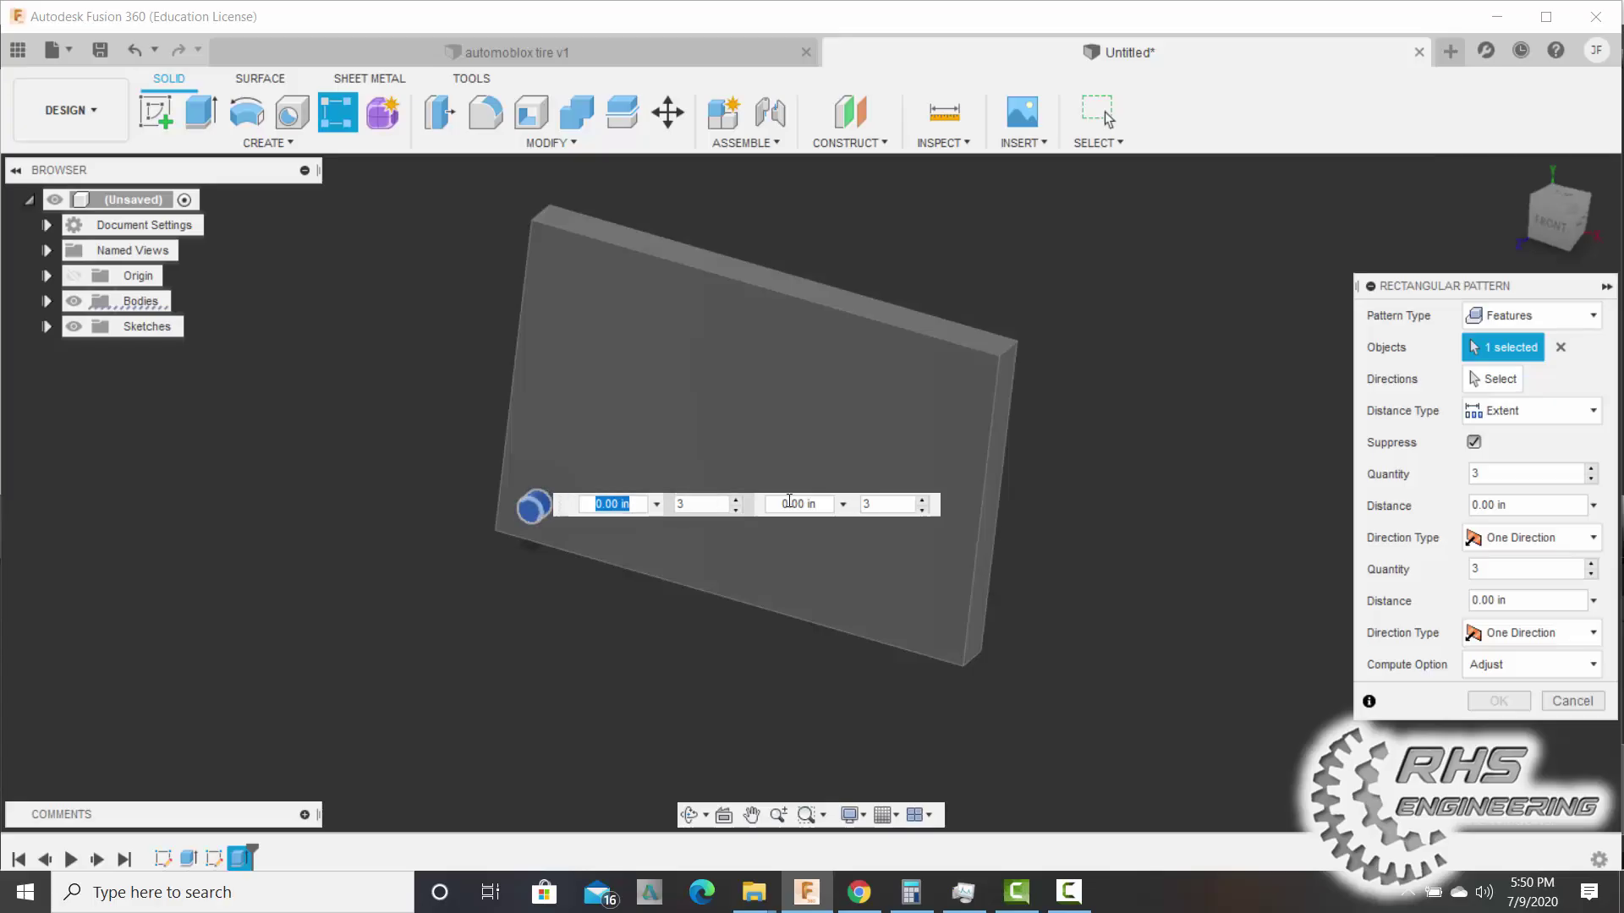
pyautogui.click(1494, 379)
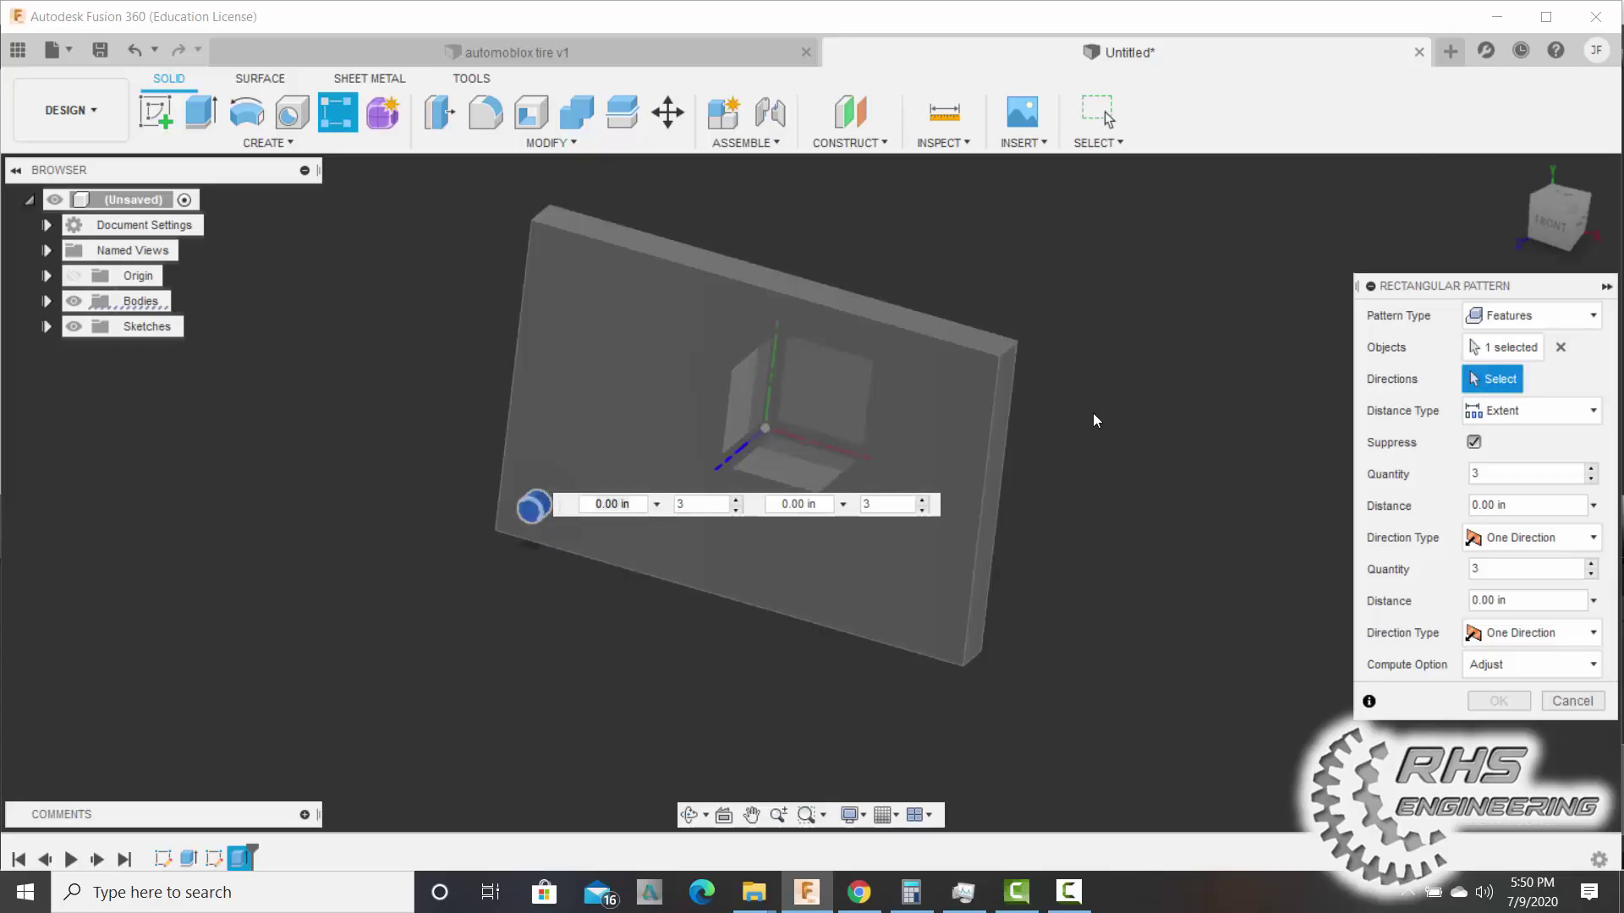
pyautogui.click(515, 391)
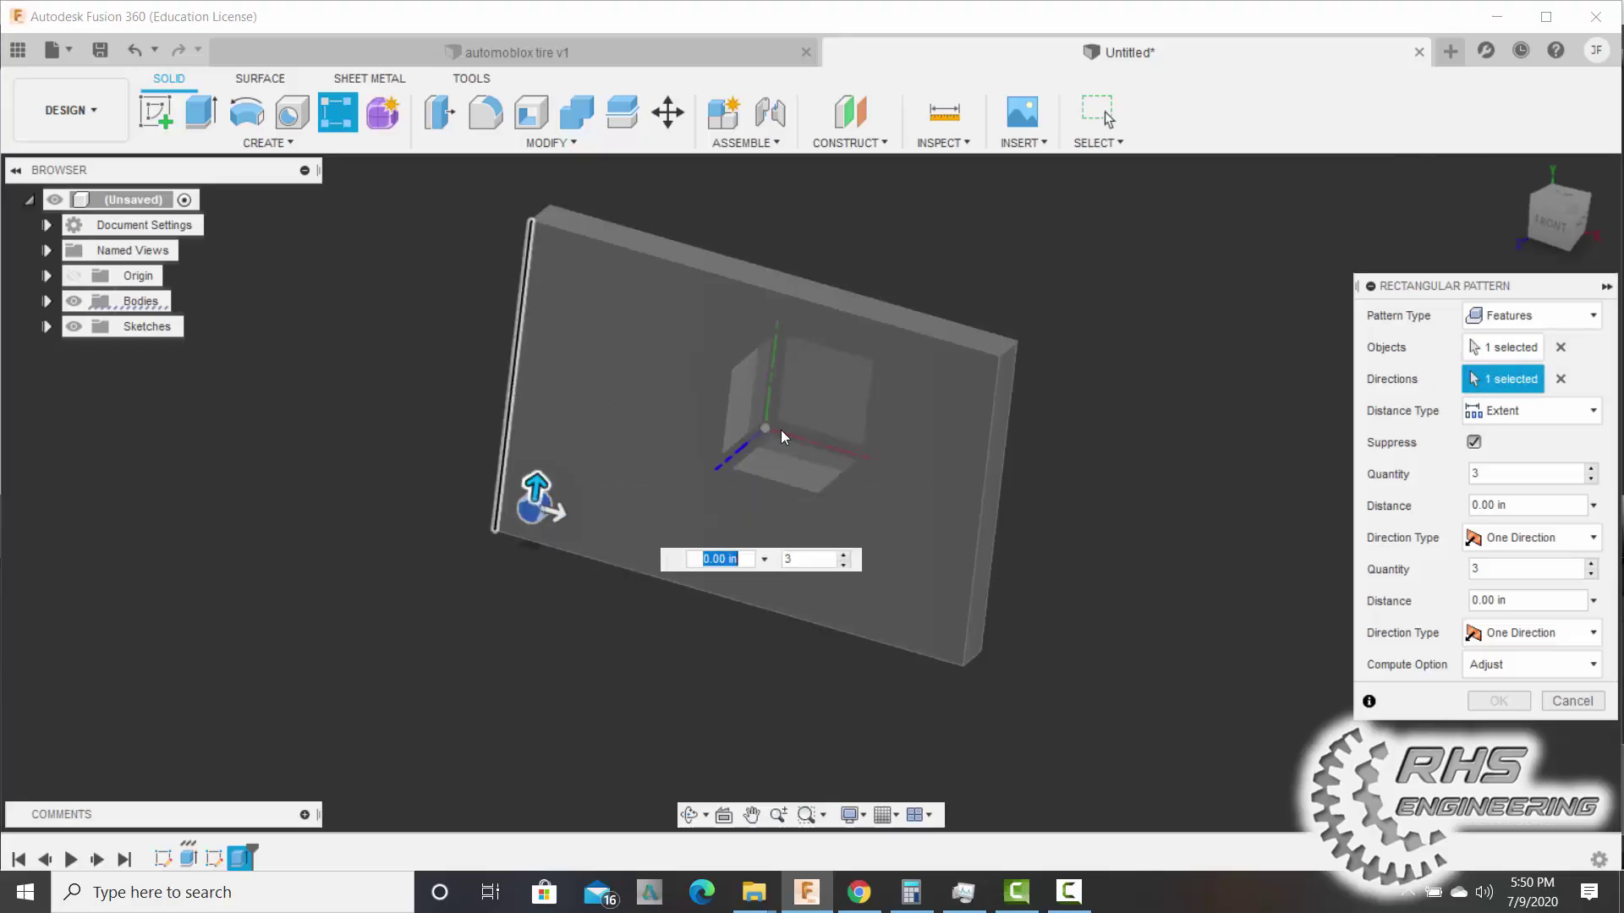
# Set the pattern's vertical direction to 4 instances with distance type Spacing and 1 in between them.
pyautogui.click(1476, 475)
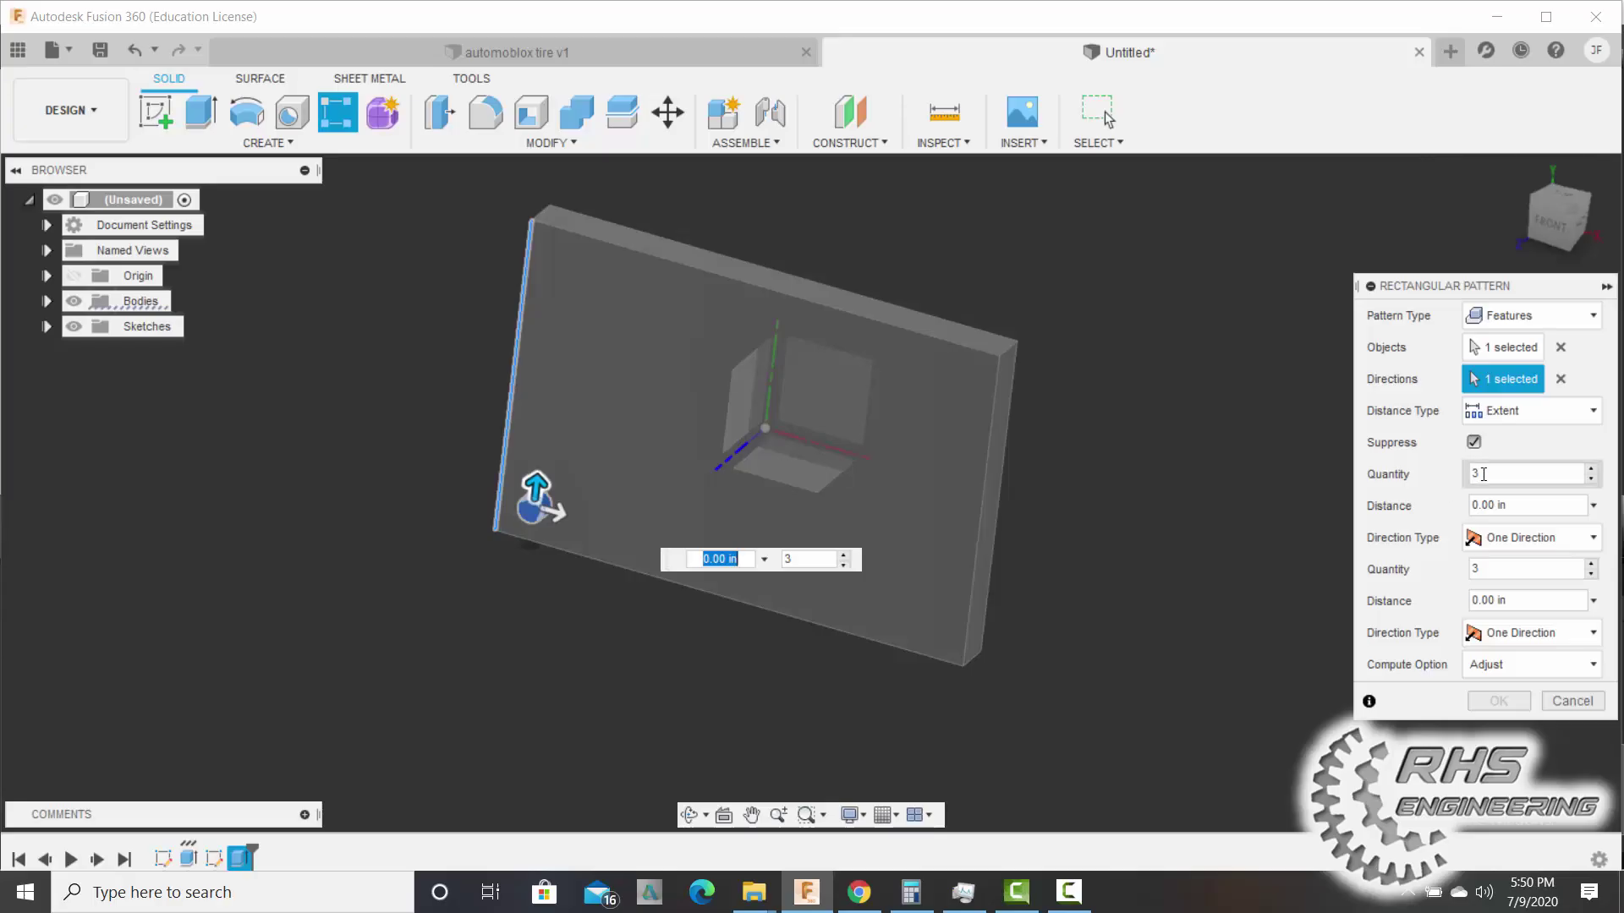
pyautogui.moveTo(1484, 475); pyautogui.dragTo(1469, 474)
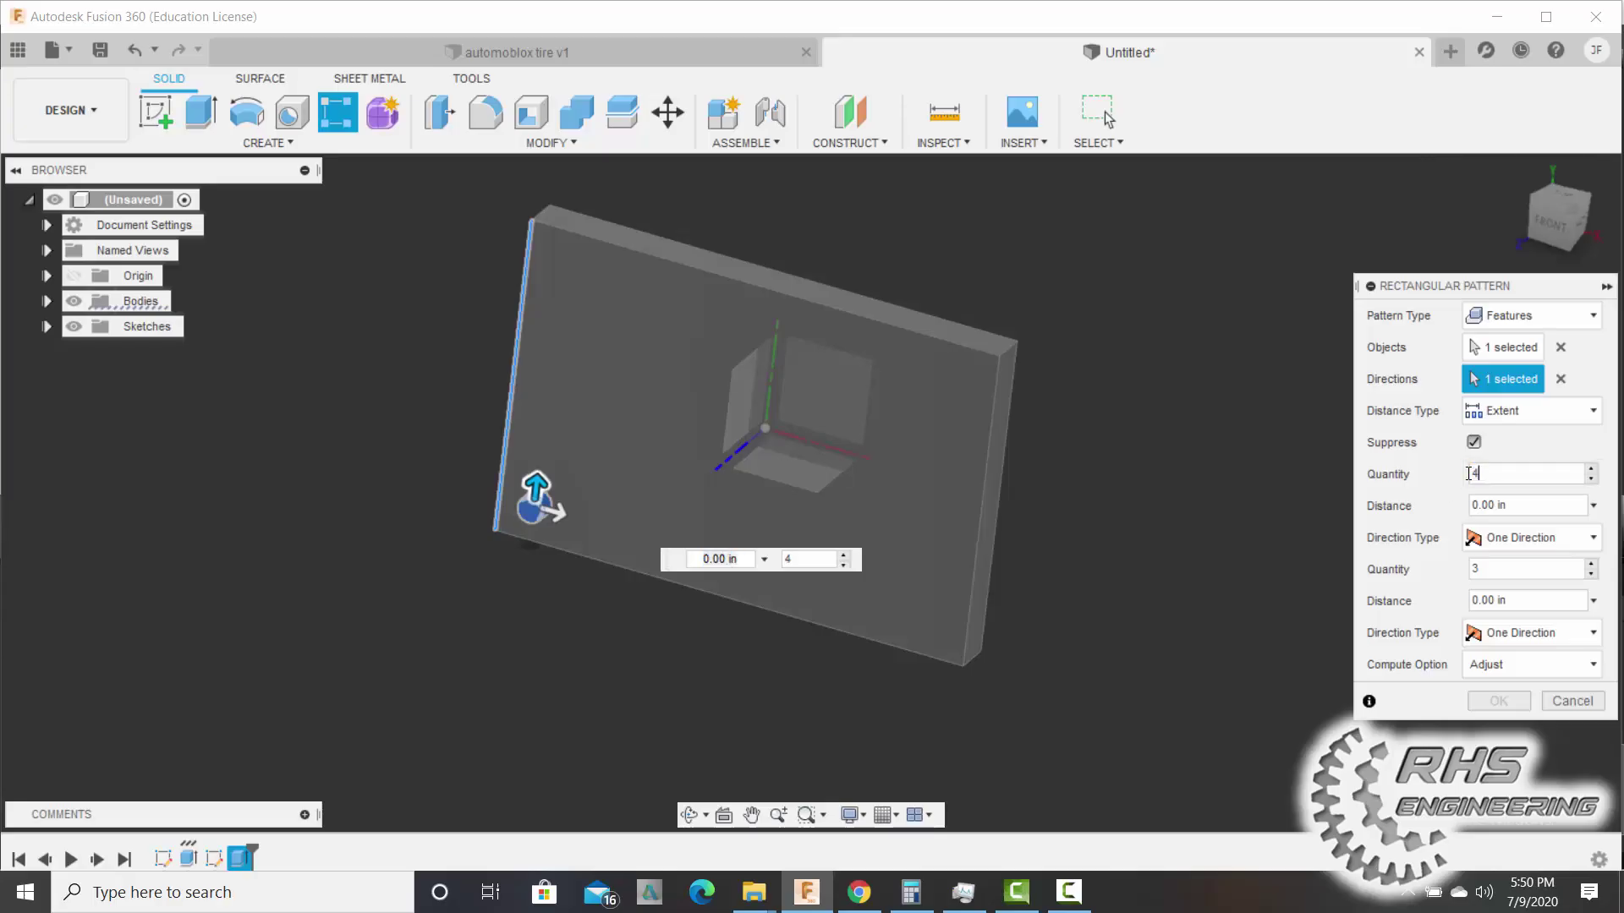
pyautogui.click(1506, 411)
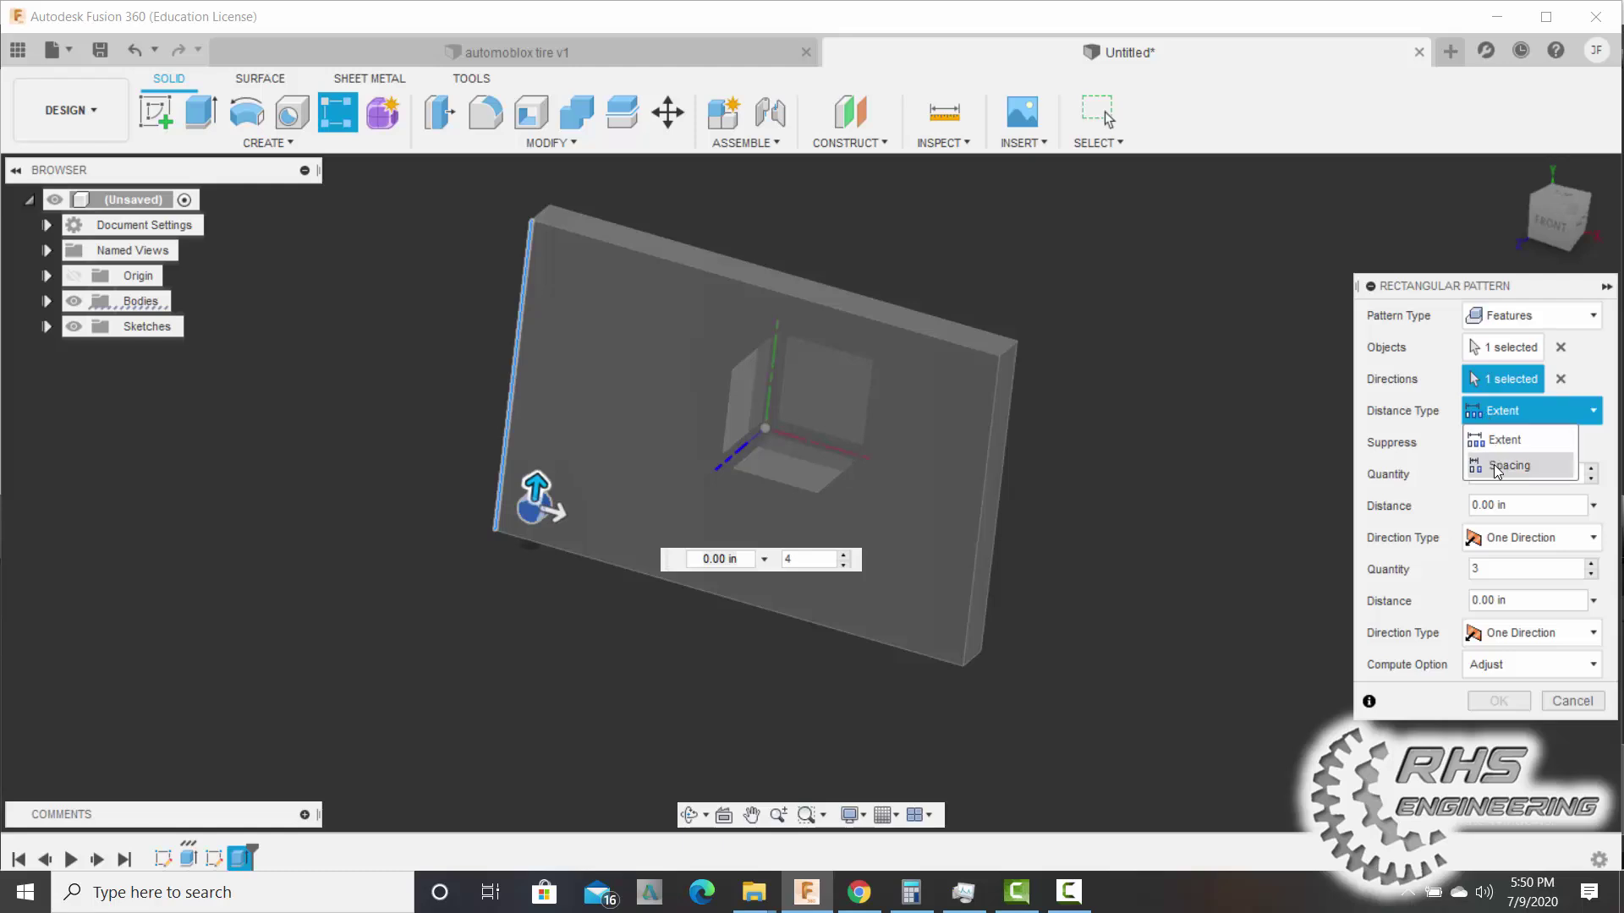
pyautogui.click(1495, 467)
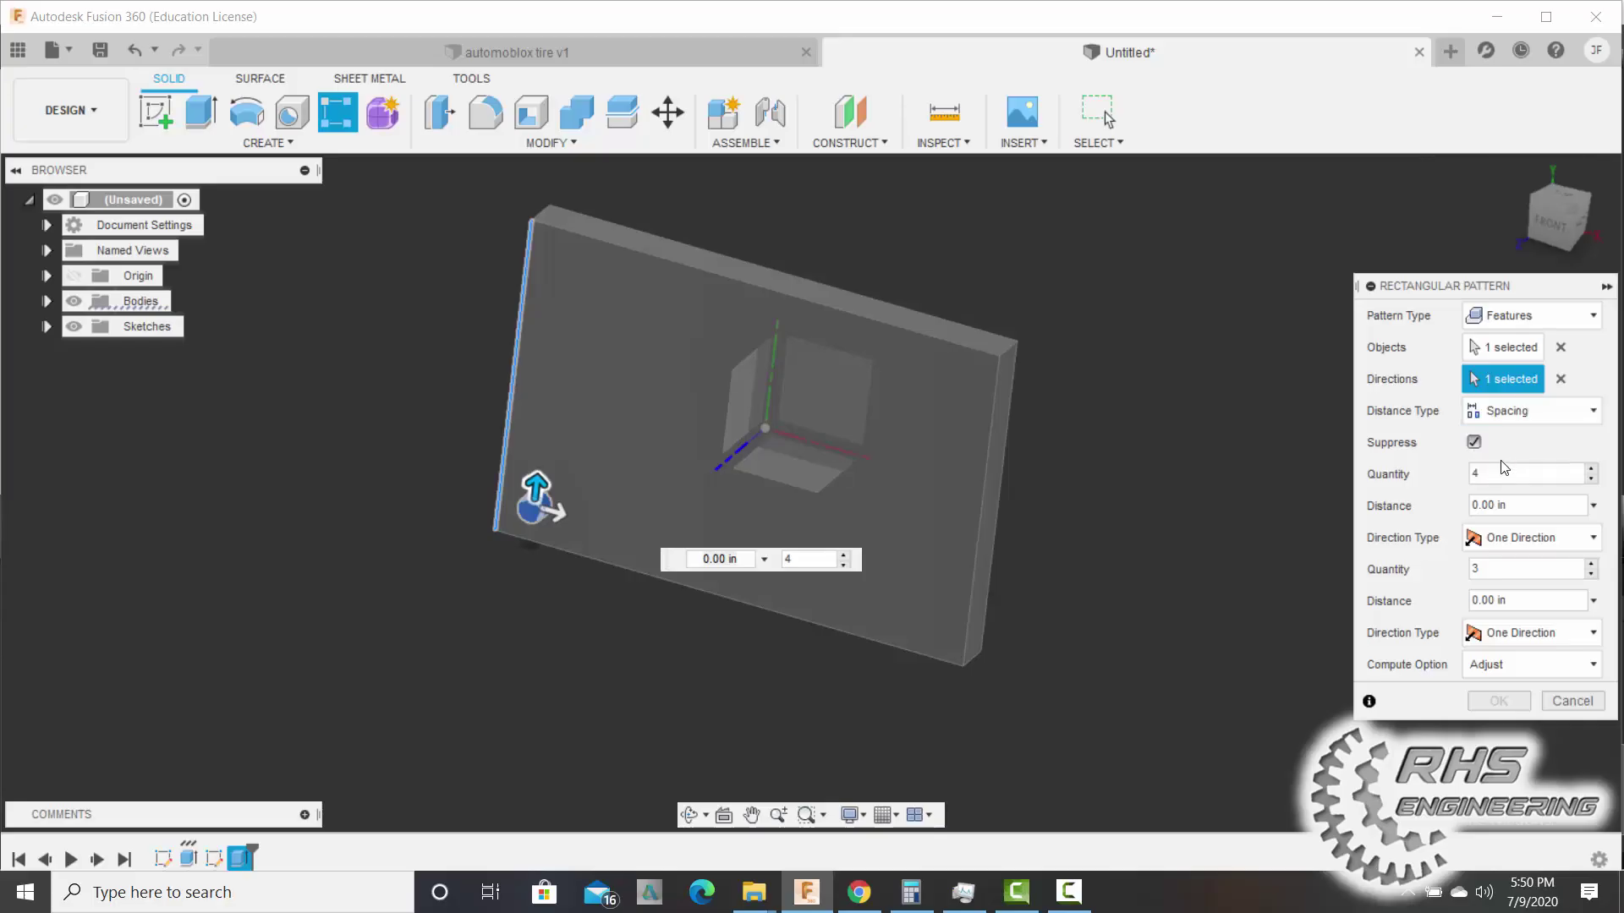
pyautogui.doubleClick(1495, 500)
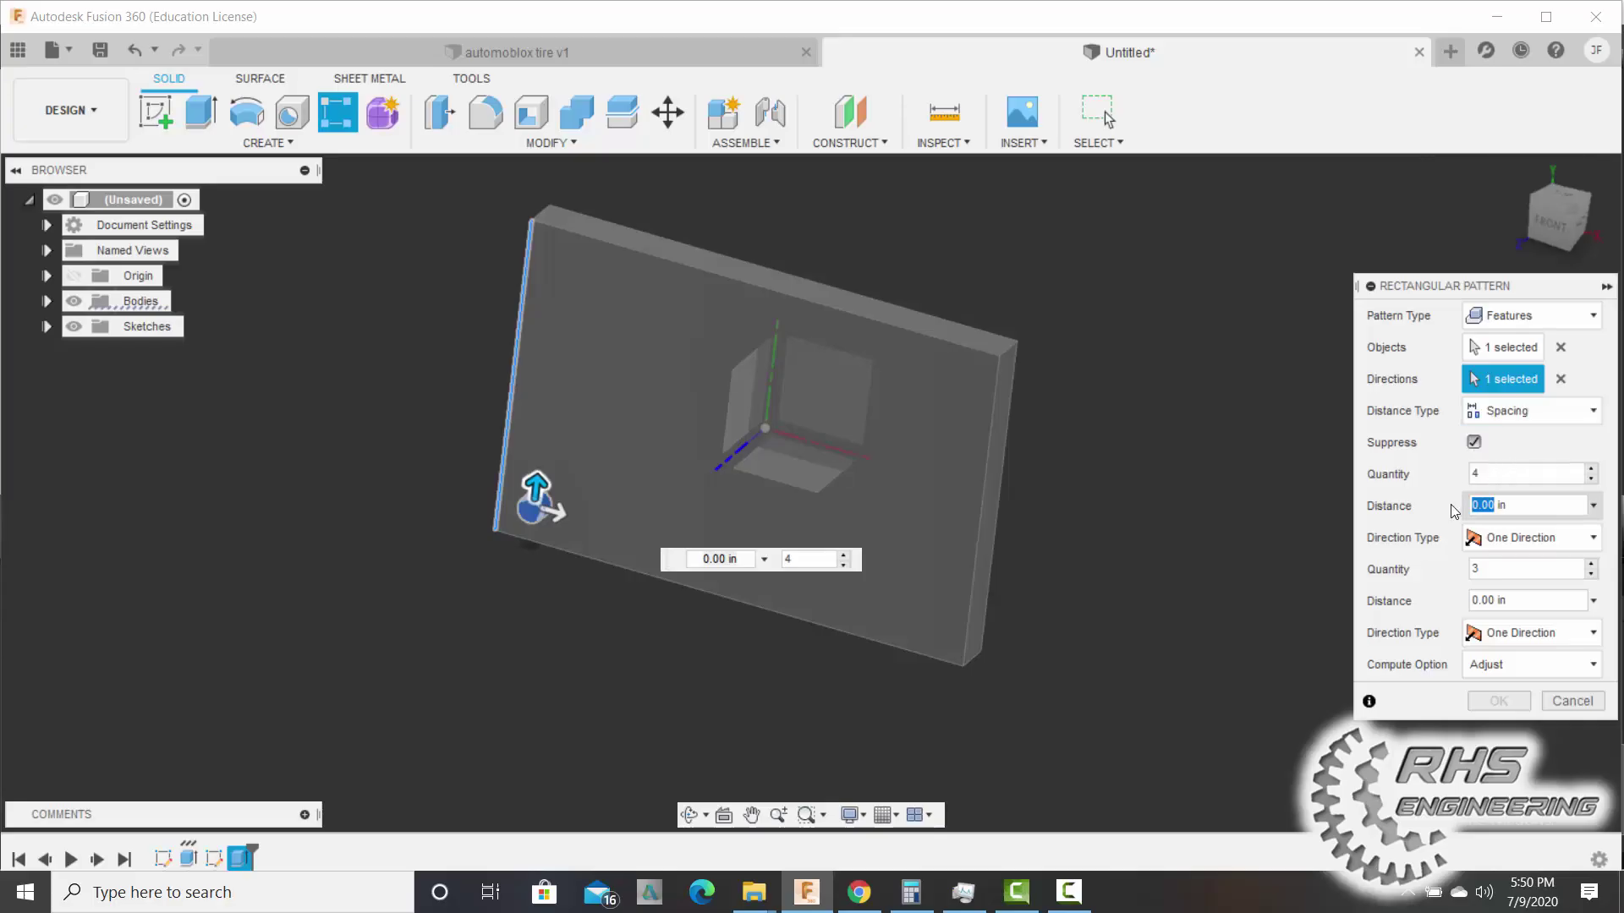
pyautogui.write('1')
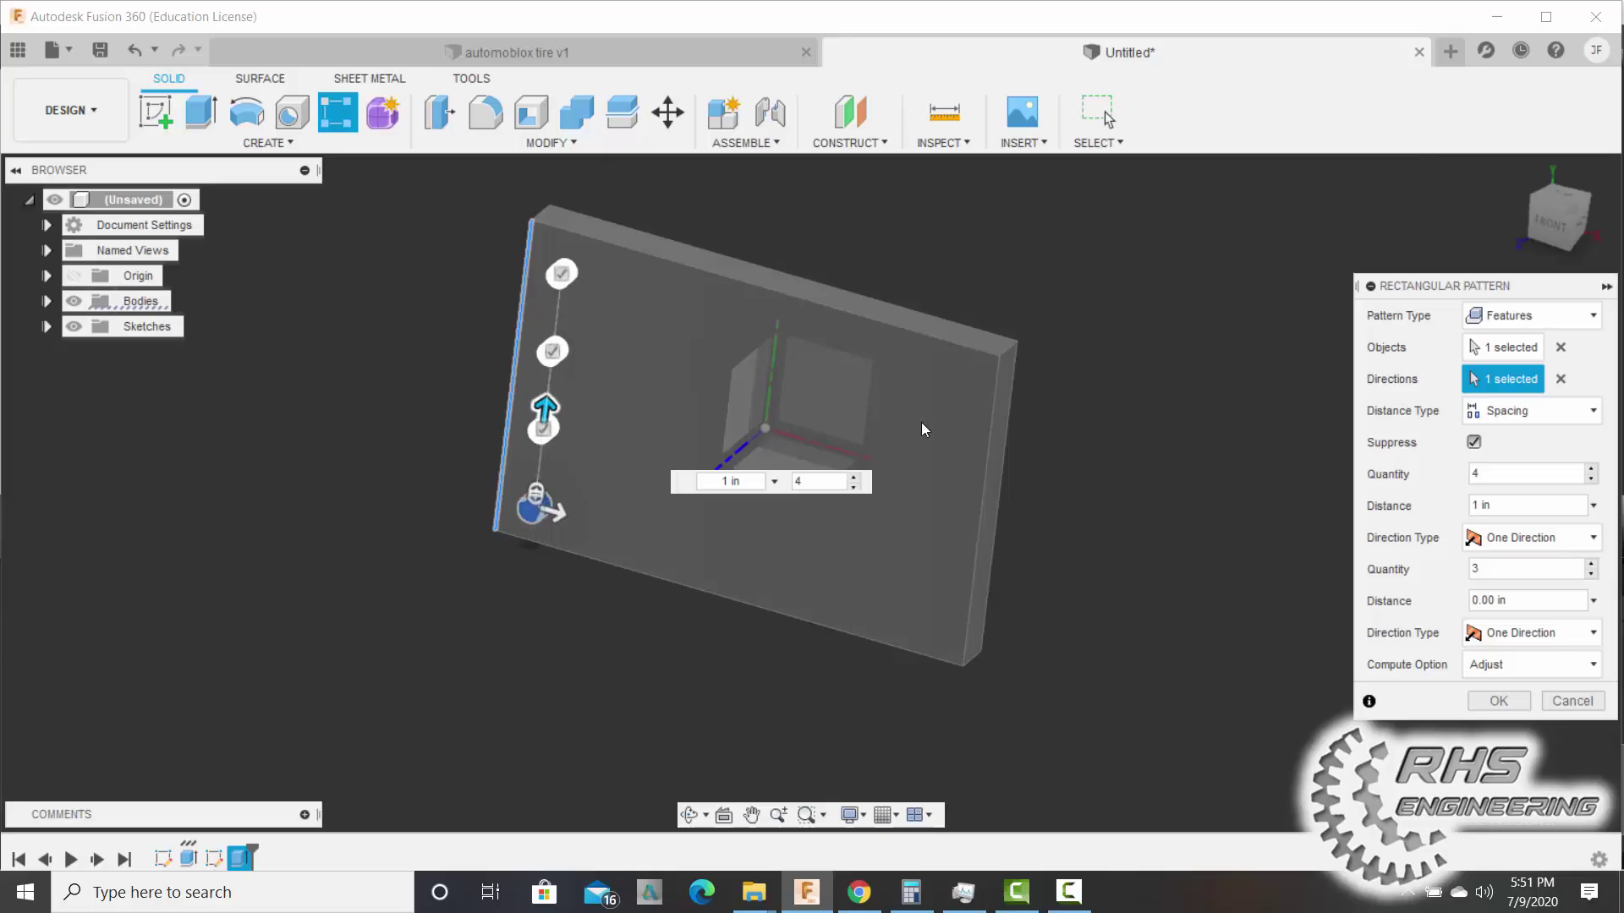
# Set the pattern's horizontal direction to 6 instances spaced 1 in apart and create the pattern.
pyautogui.click(561, 511)
pyautogui.press('Tab')
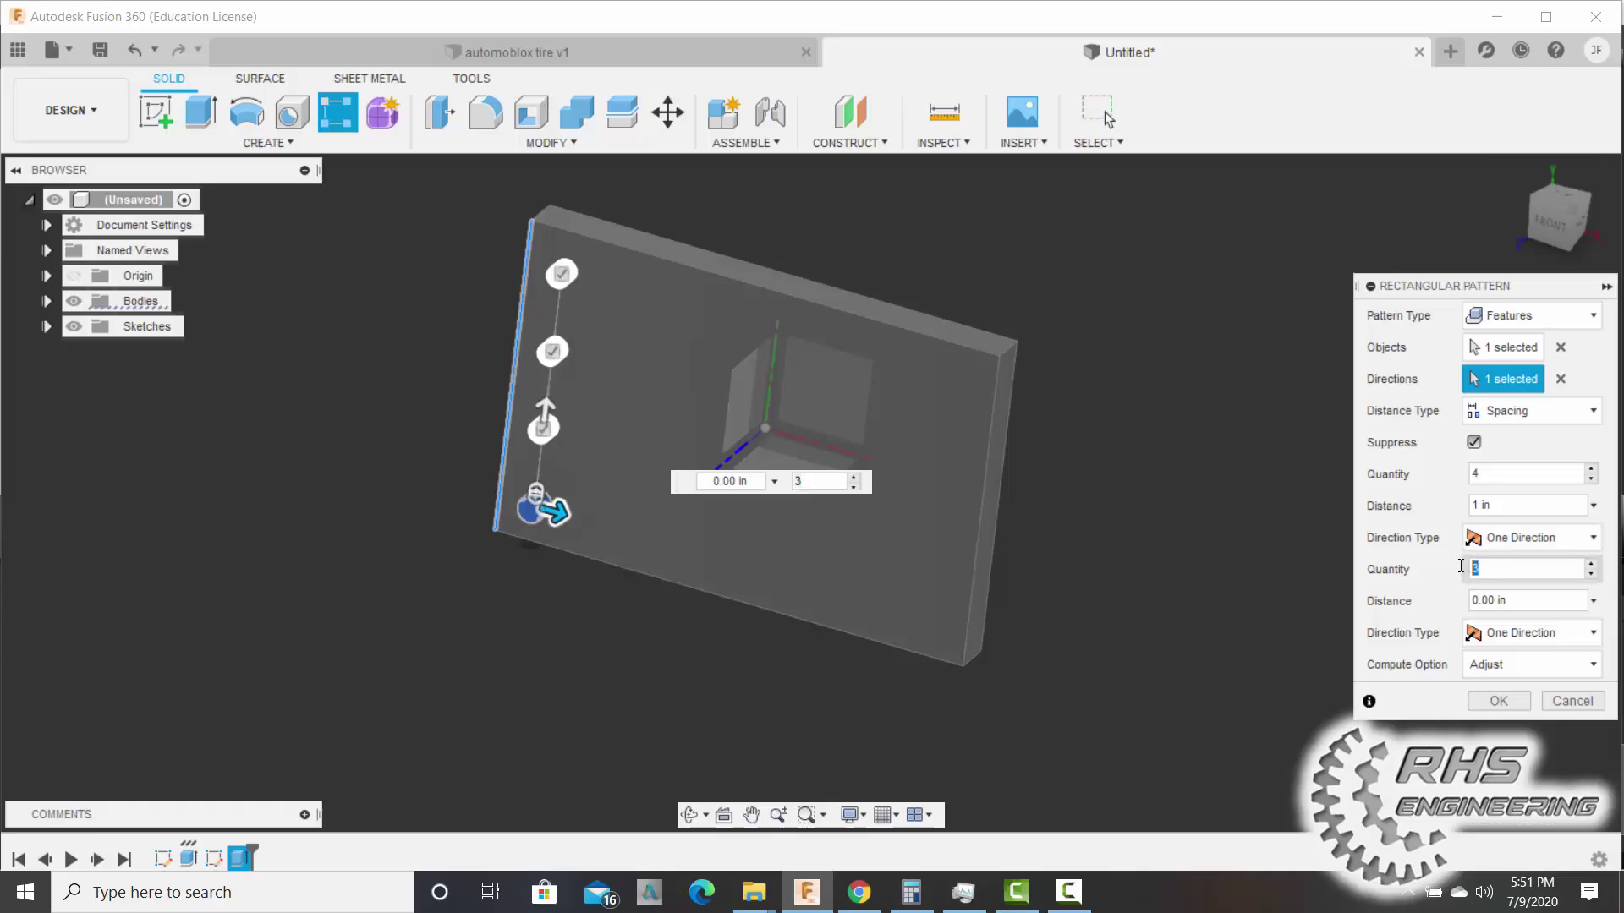
pyautogui.write('6')
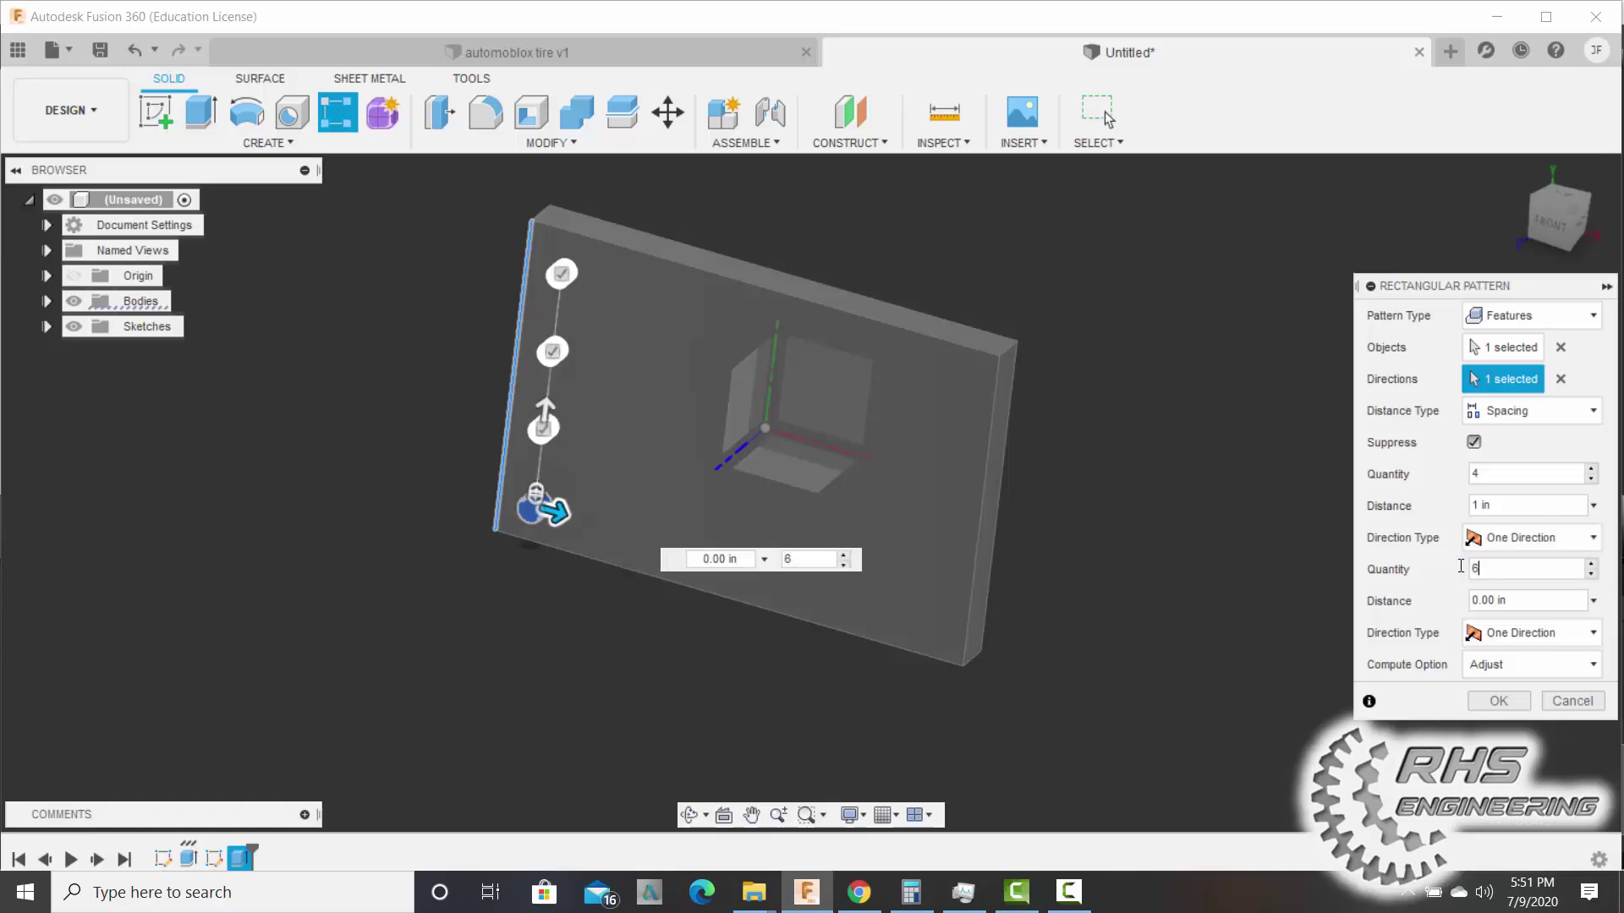
pyautogui.doubleClick(1482, 602)
pyautogui.write('1')
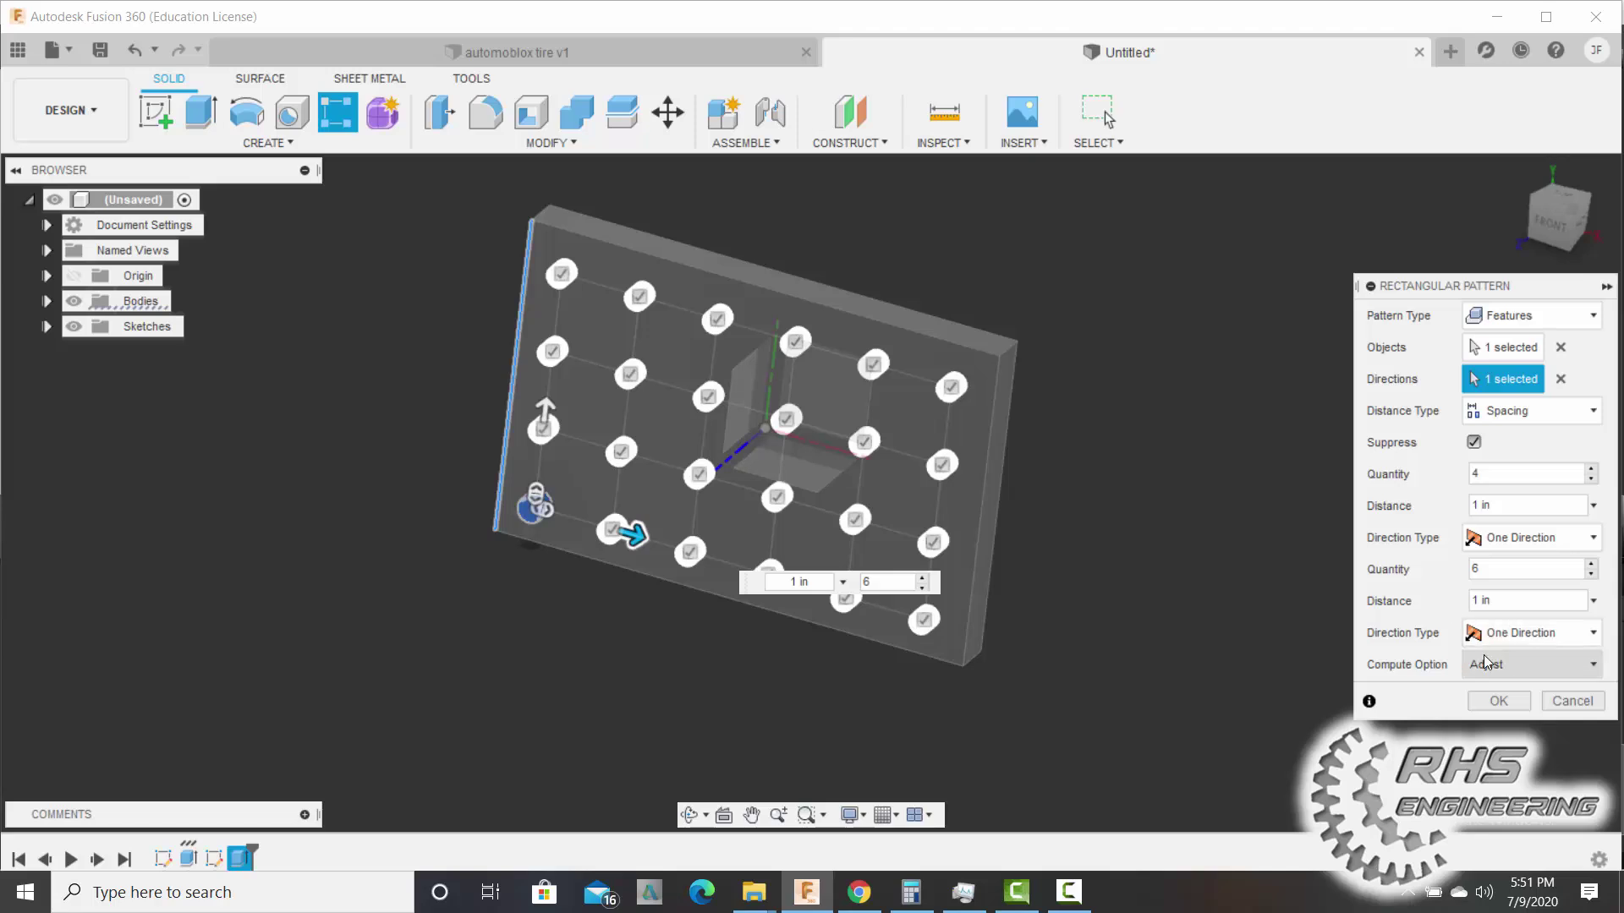
pyautogui.click(1499, 701)
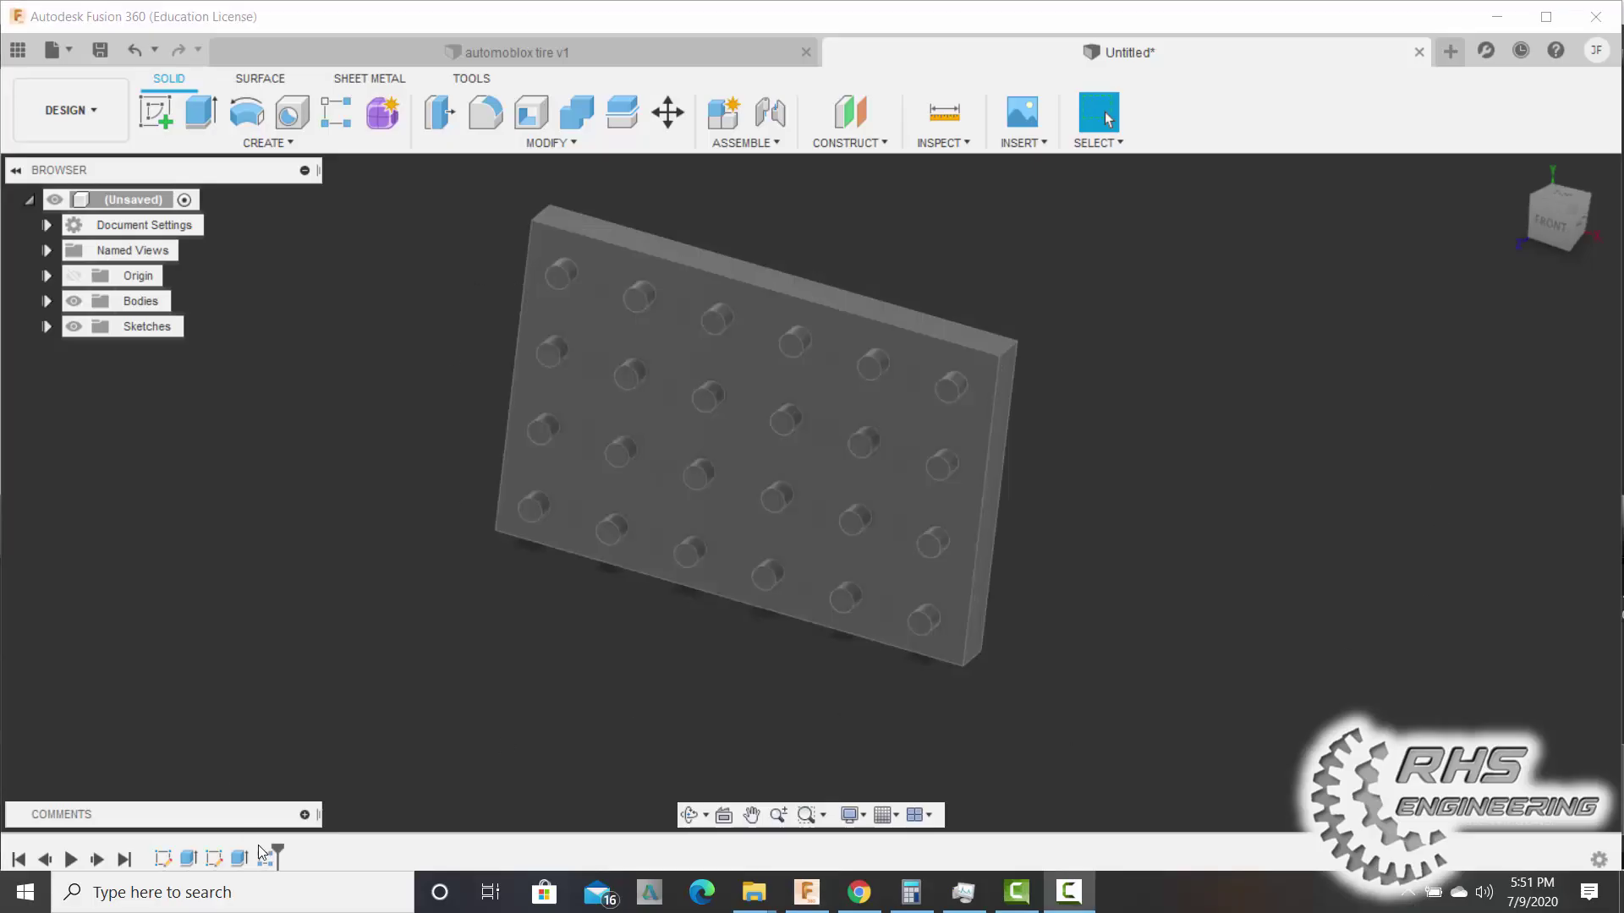
# Delete the rectangular pattern of pegs from the design history.
pyautogui.rightClick(264, 857)
pyautogui.click(298, 714)
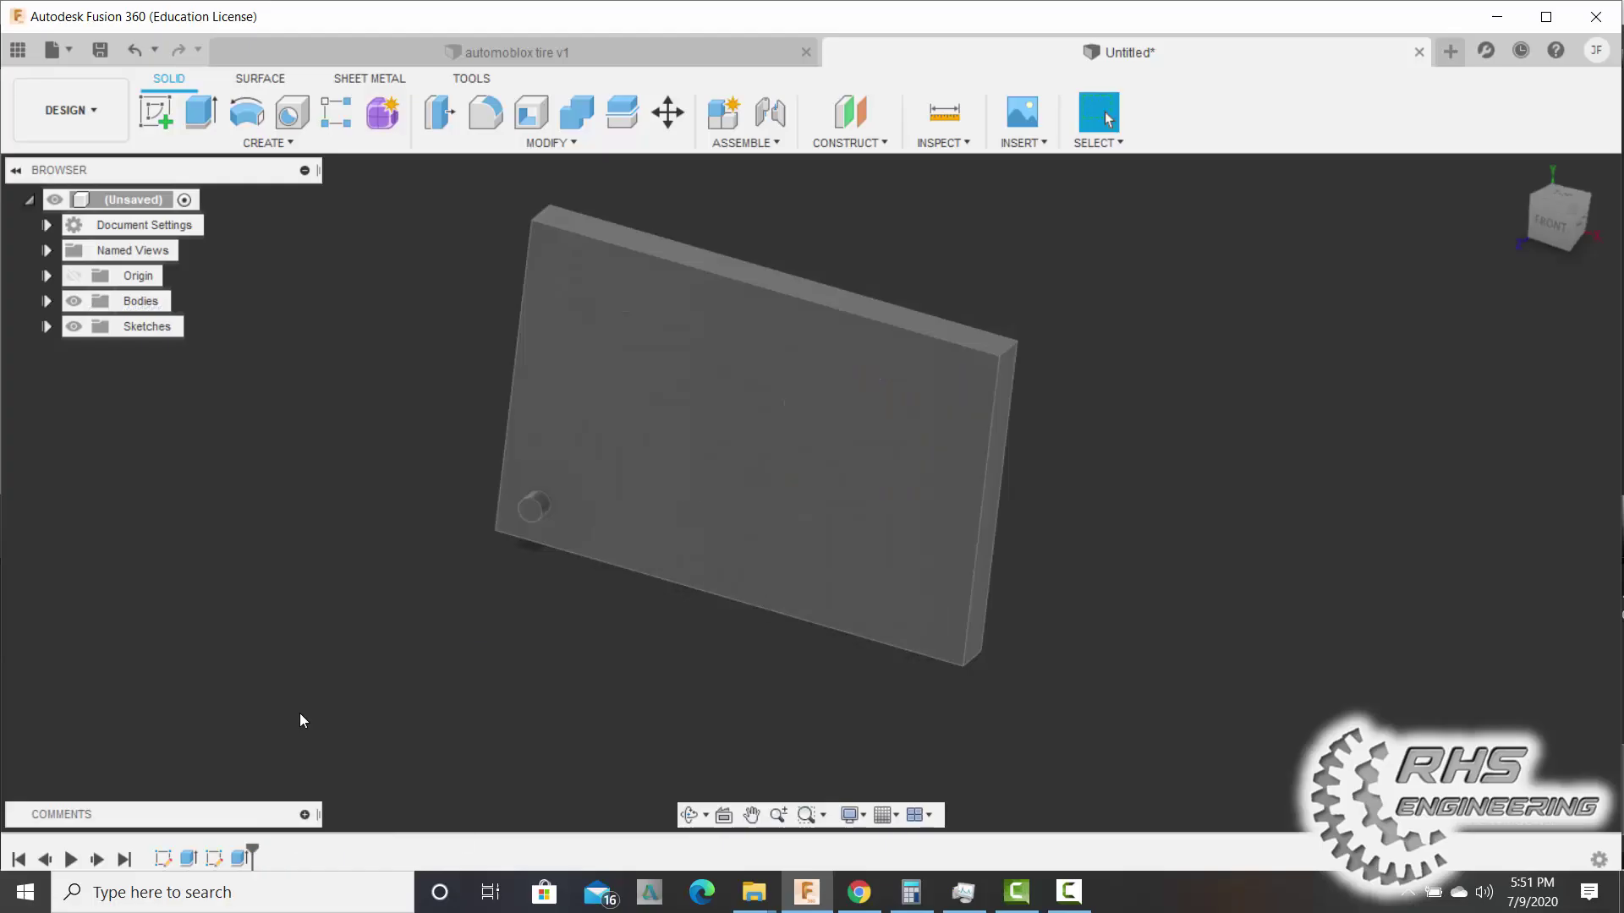
# Start a new rectangular pattern of the peg feature along the plate's left vertical edge, with distance type Extent.
pyautogui.click(335, 116)
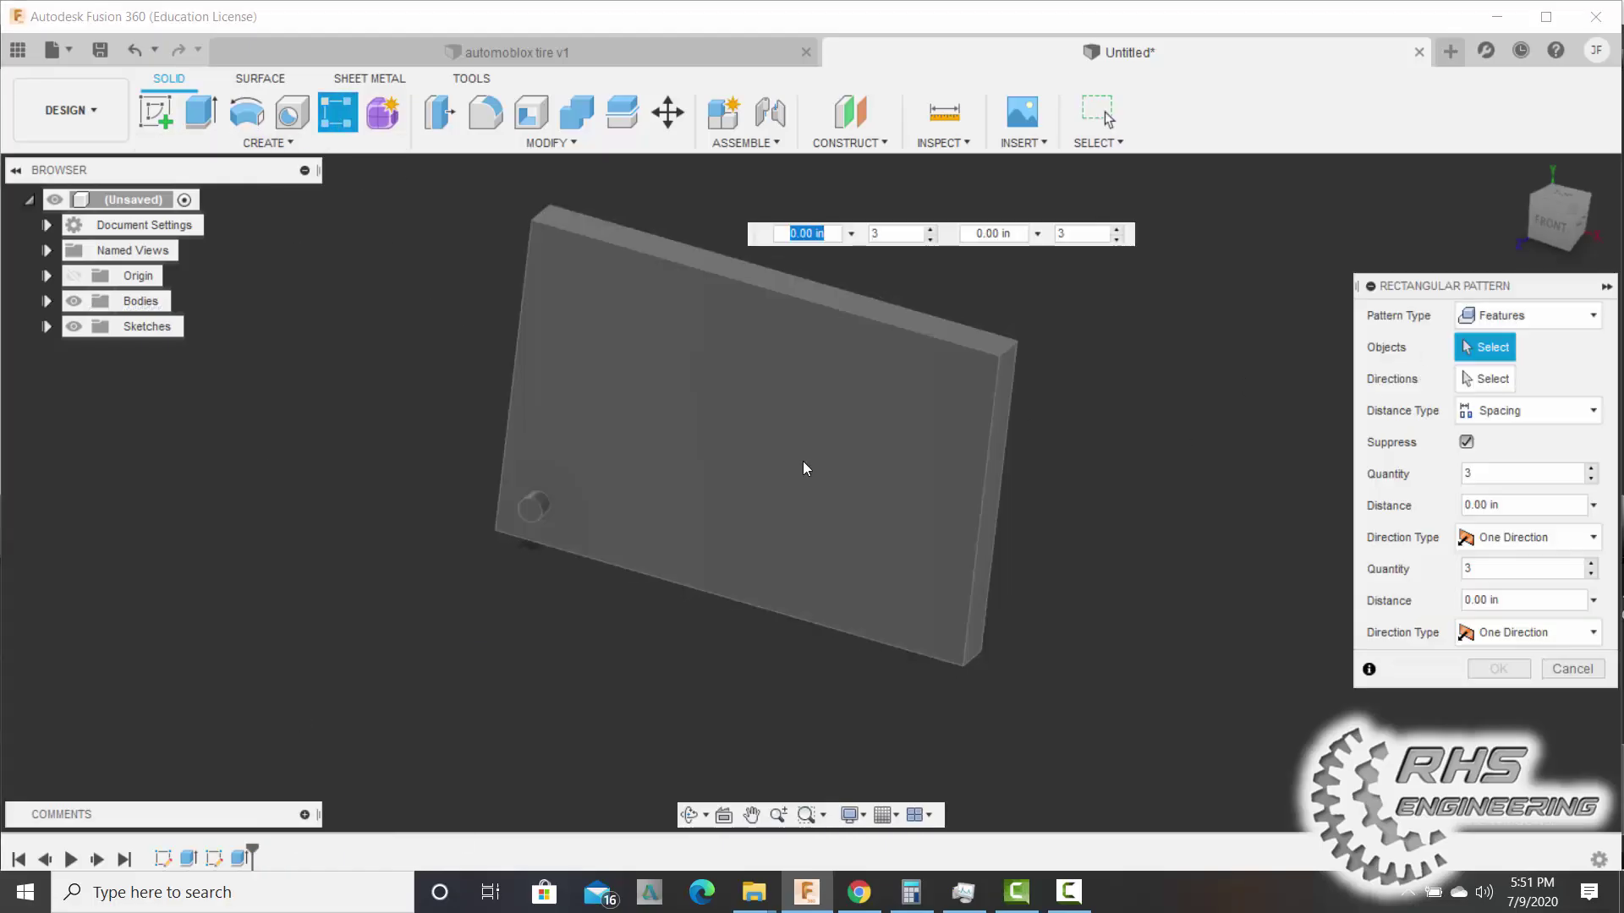
pyautogui.click(530, 507)
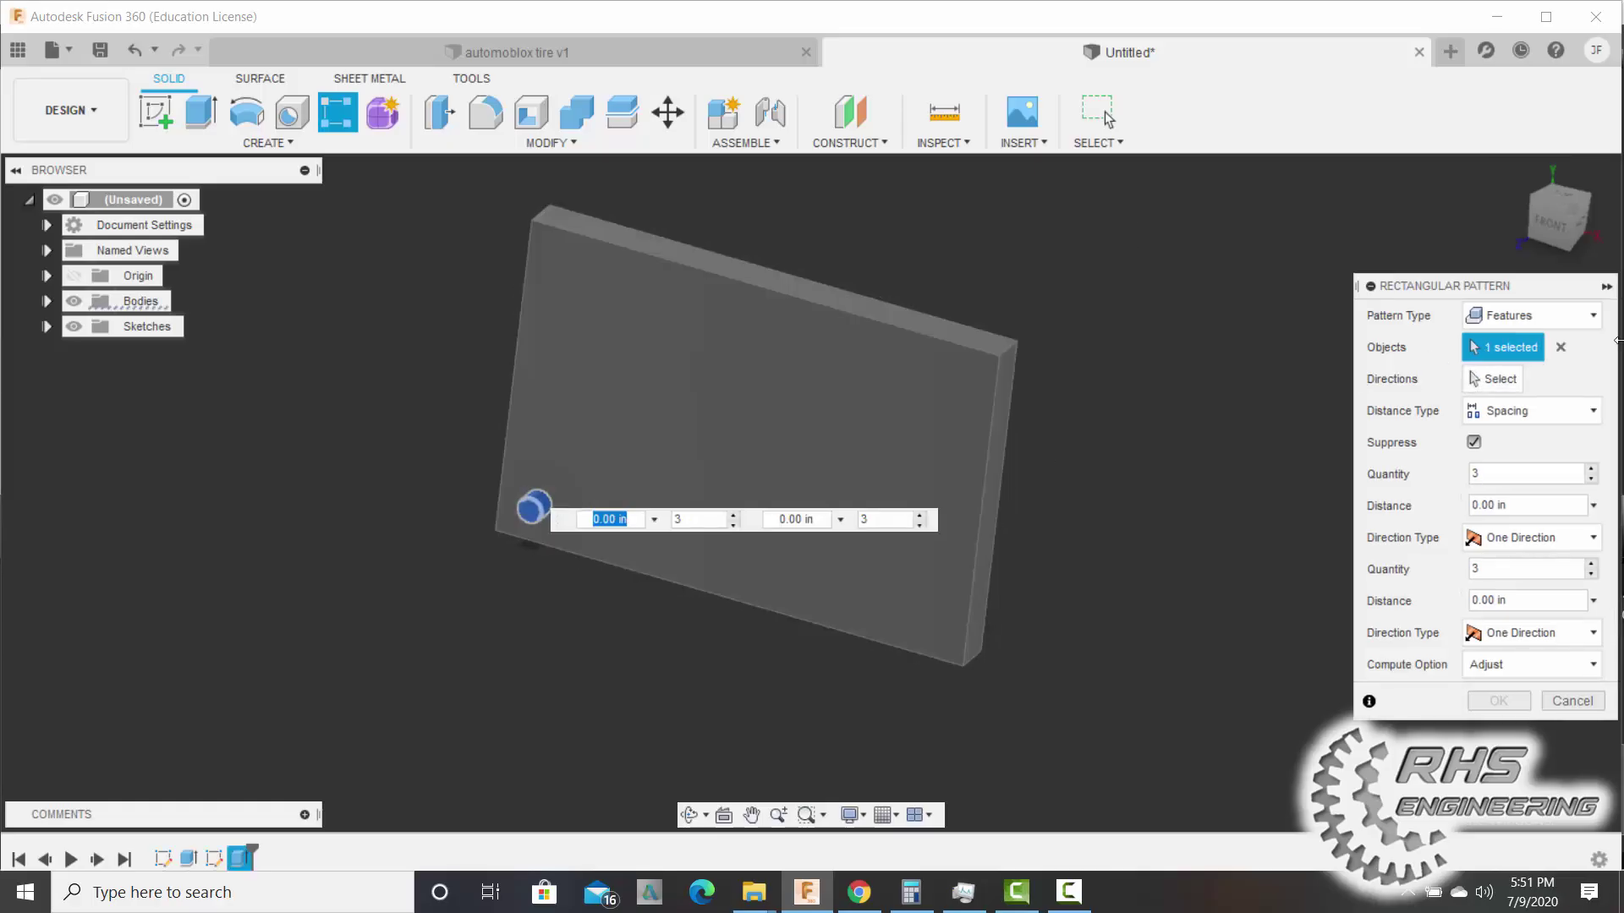
pyautogui.click(1493, 379)
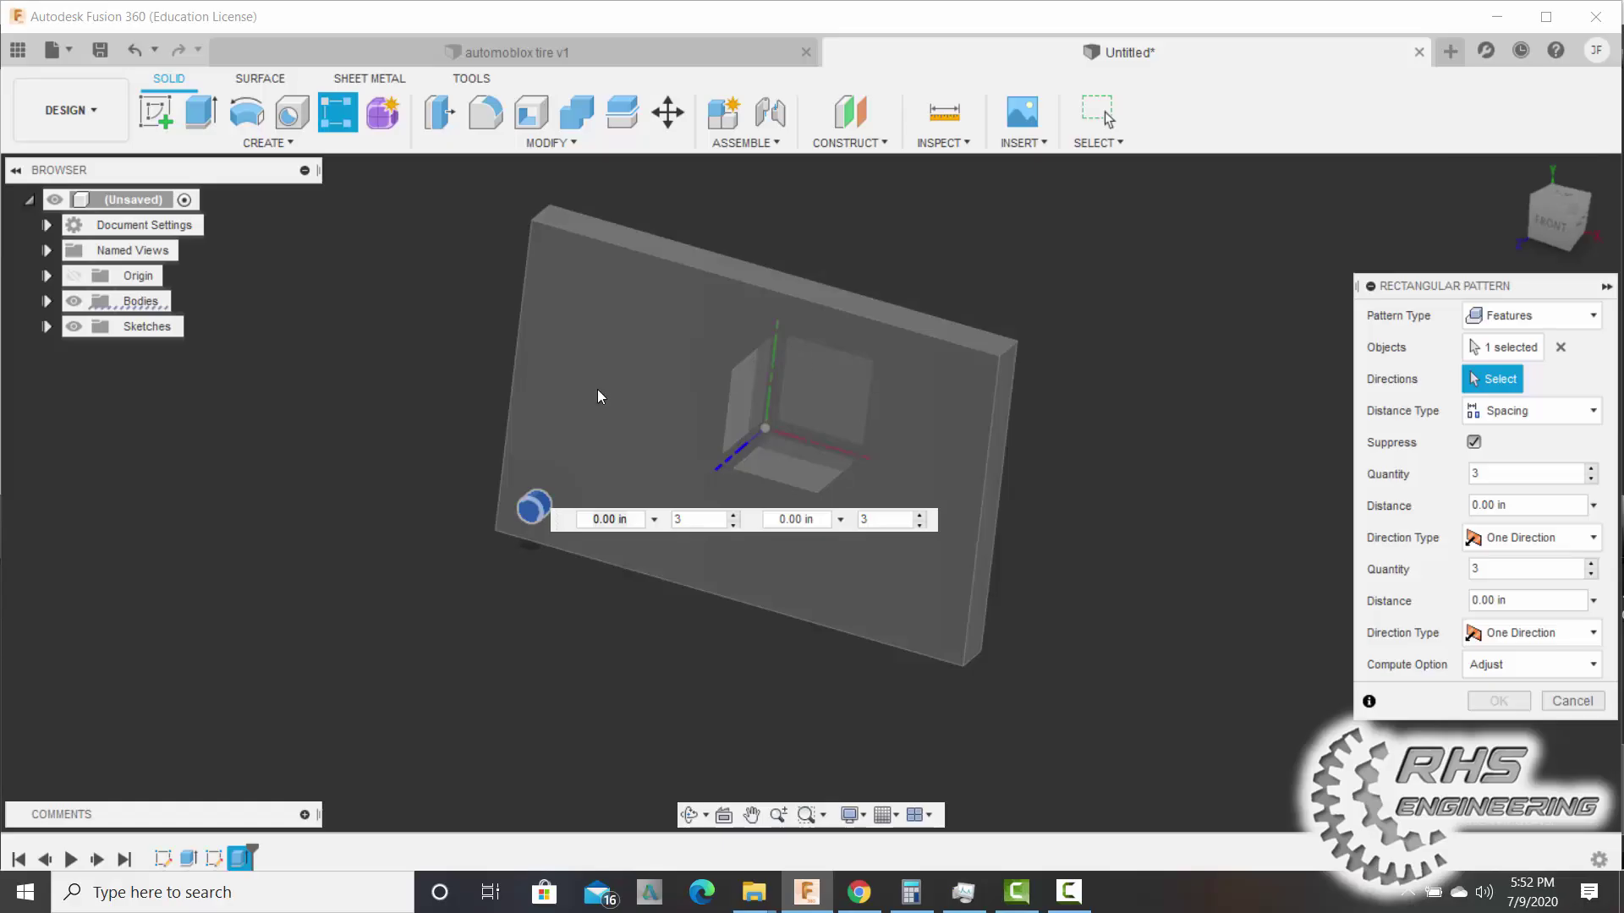
pyautogui.click(514, 379)
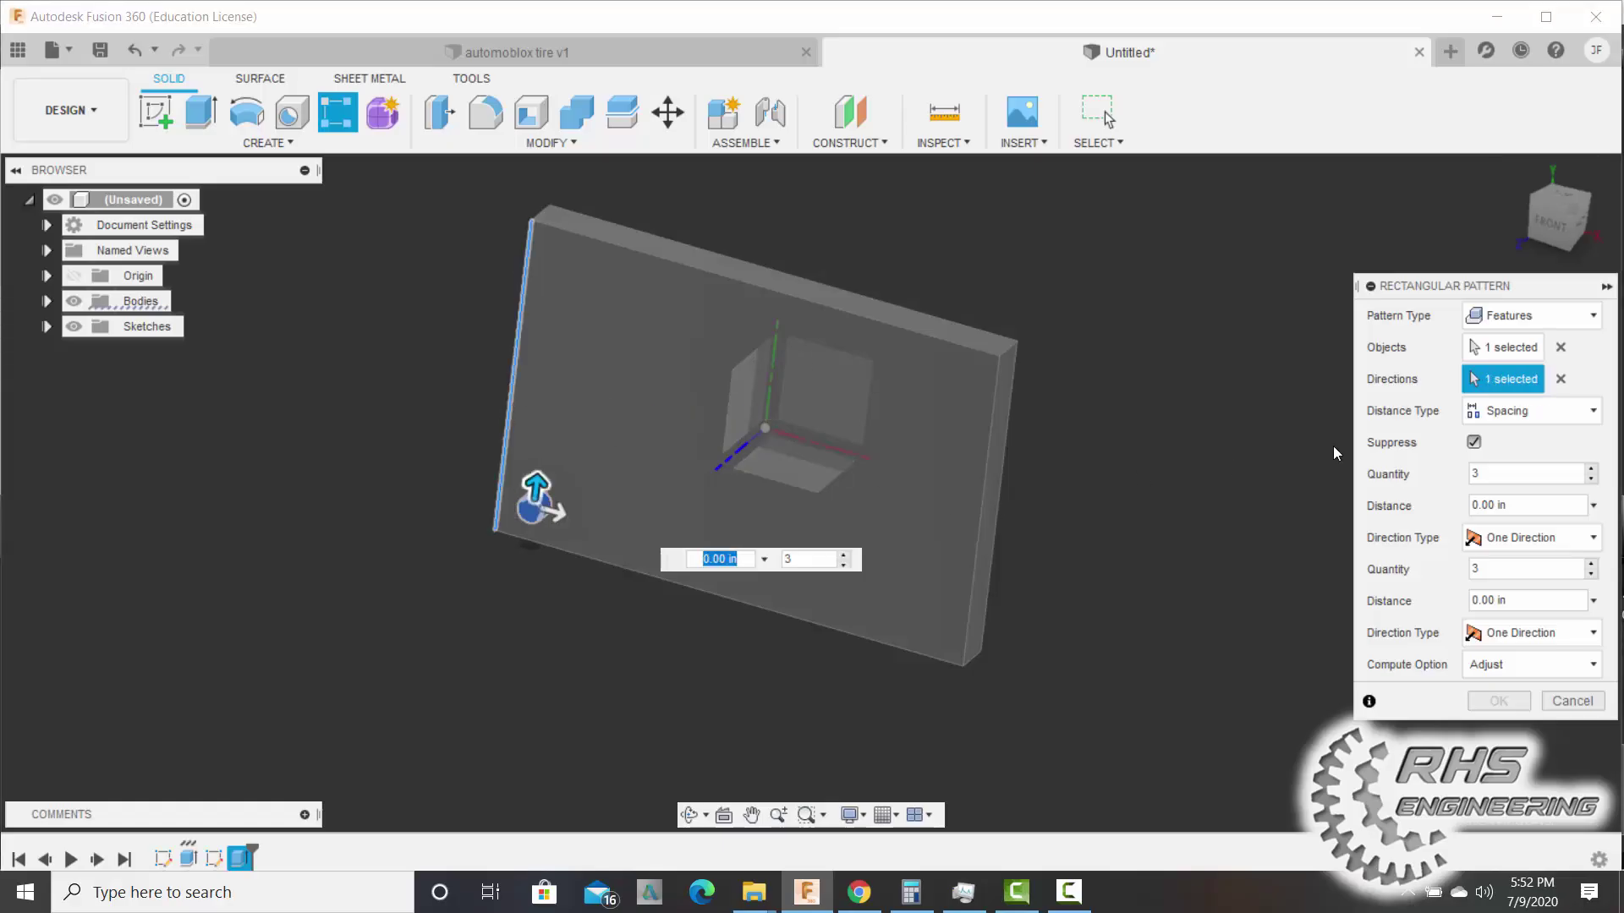
pyautogui.click(1511, 423)
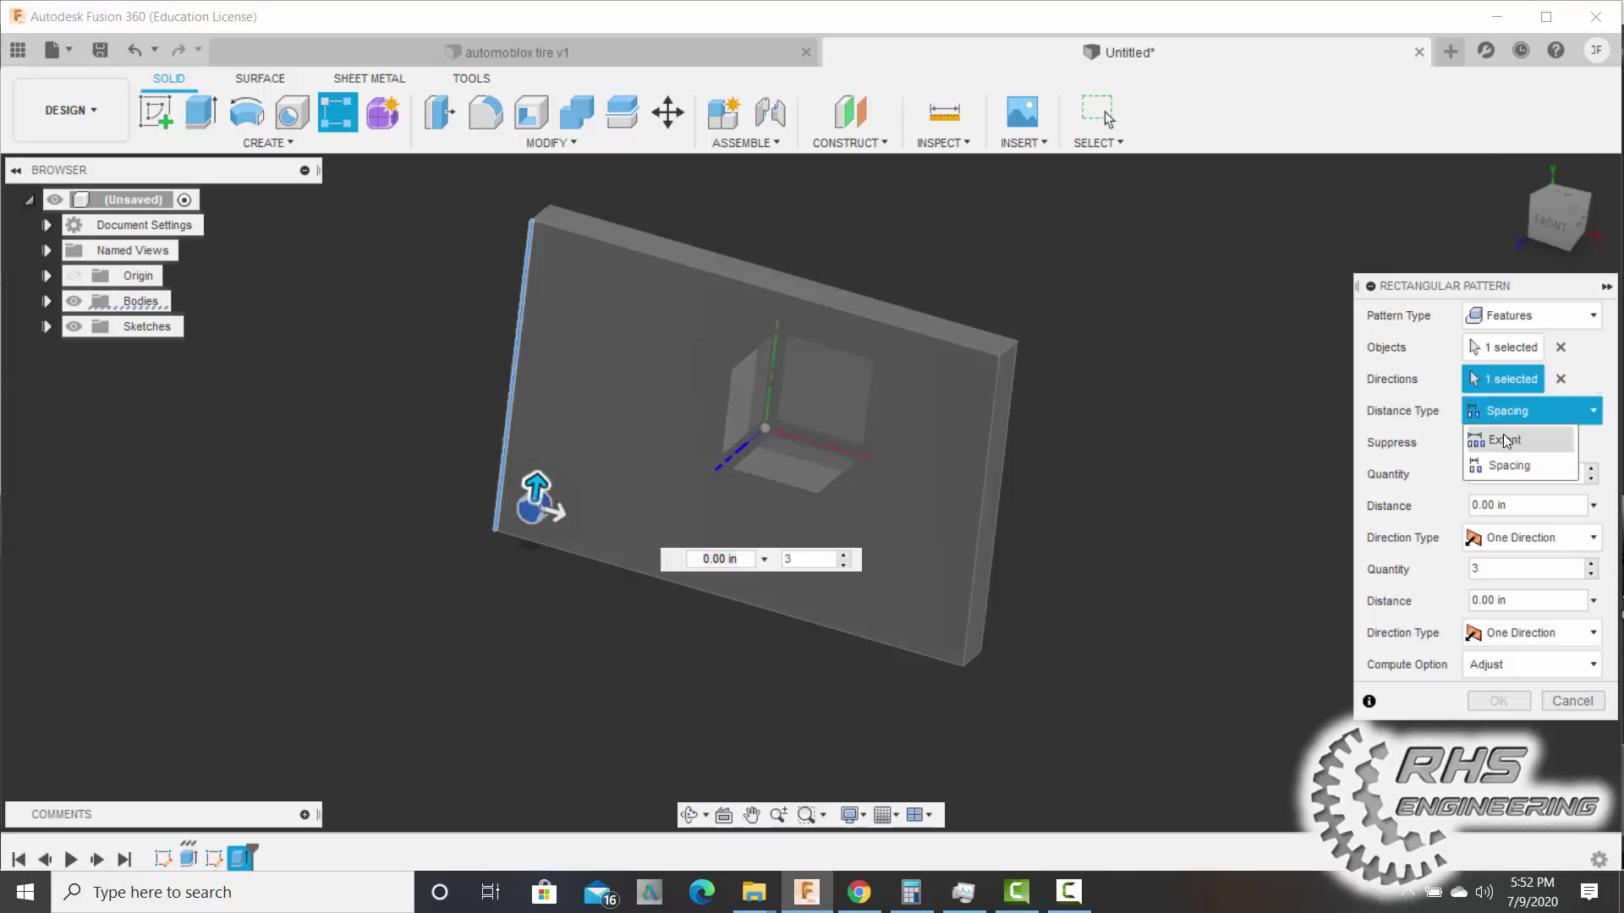
pyautogui.click(1509, 439)
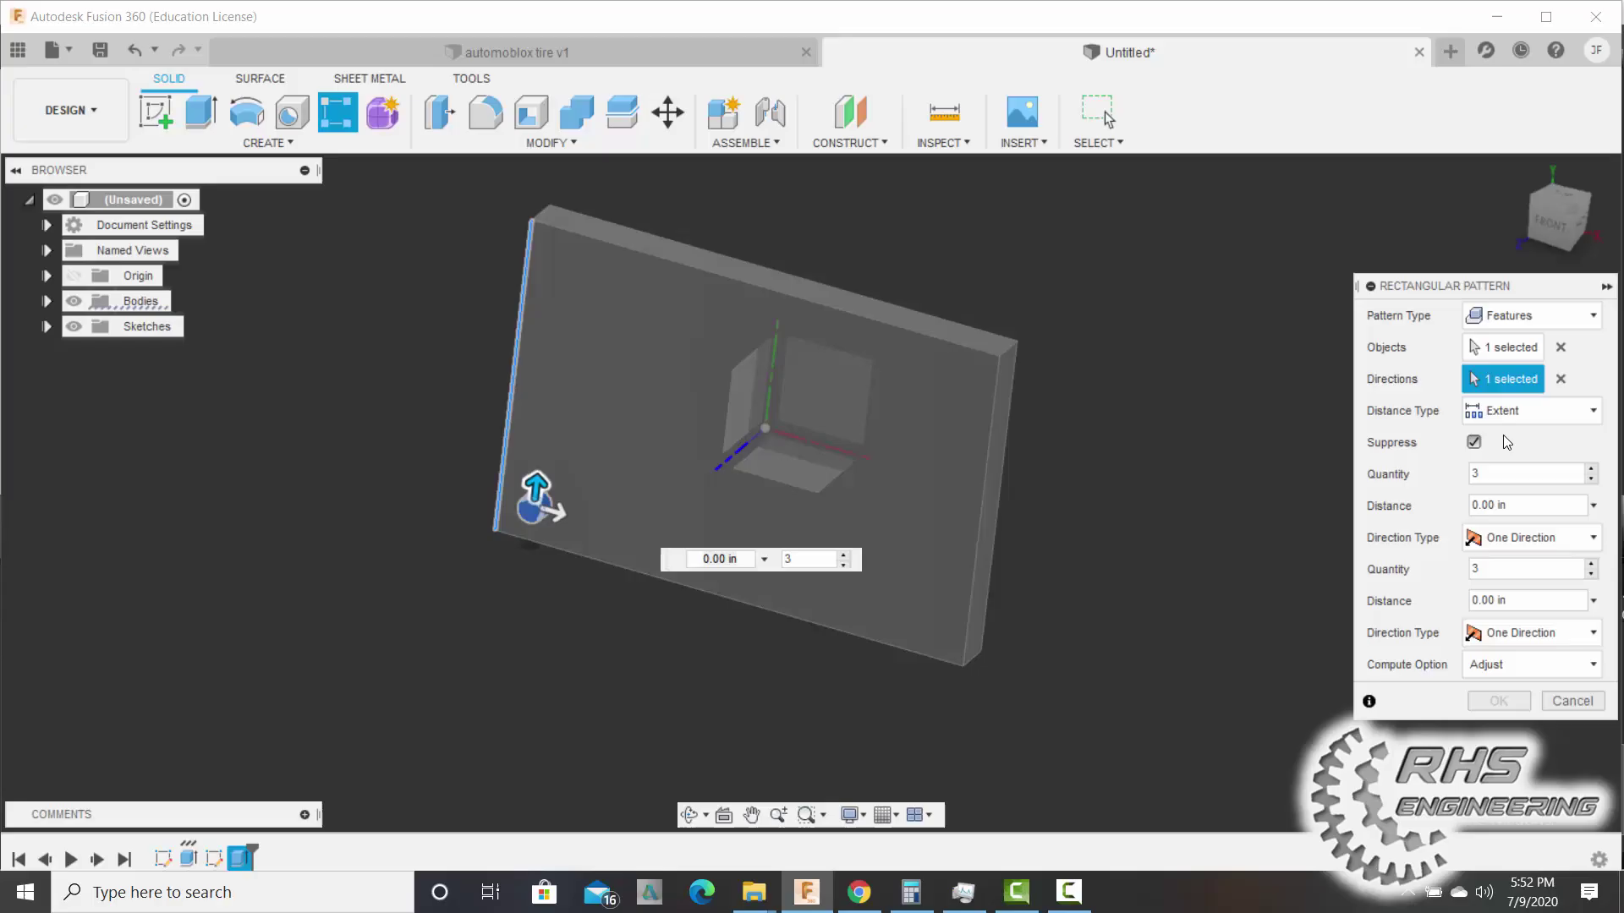
# Set the vertical direction of the pattern to 4 instances over a total distance of 3 in.
pyautogui.click(1469, 476)
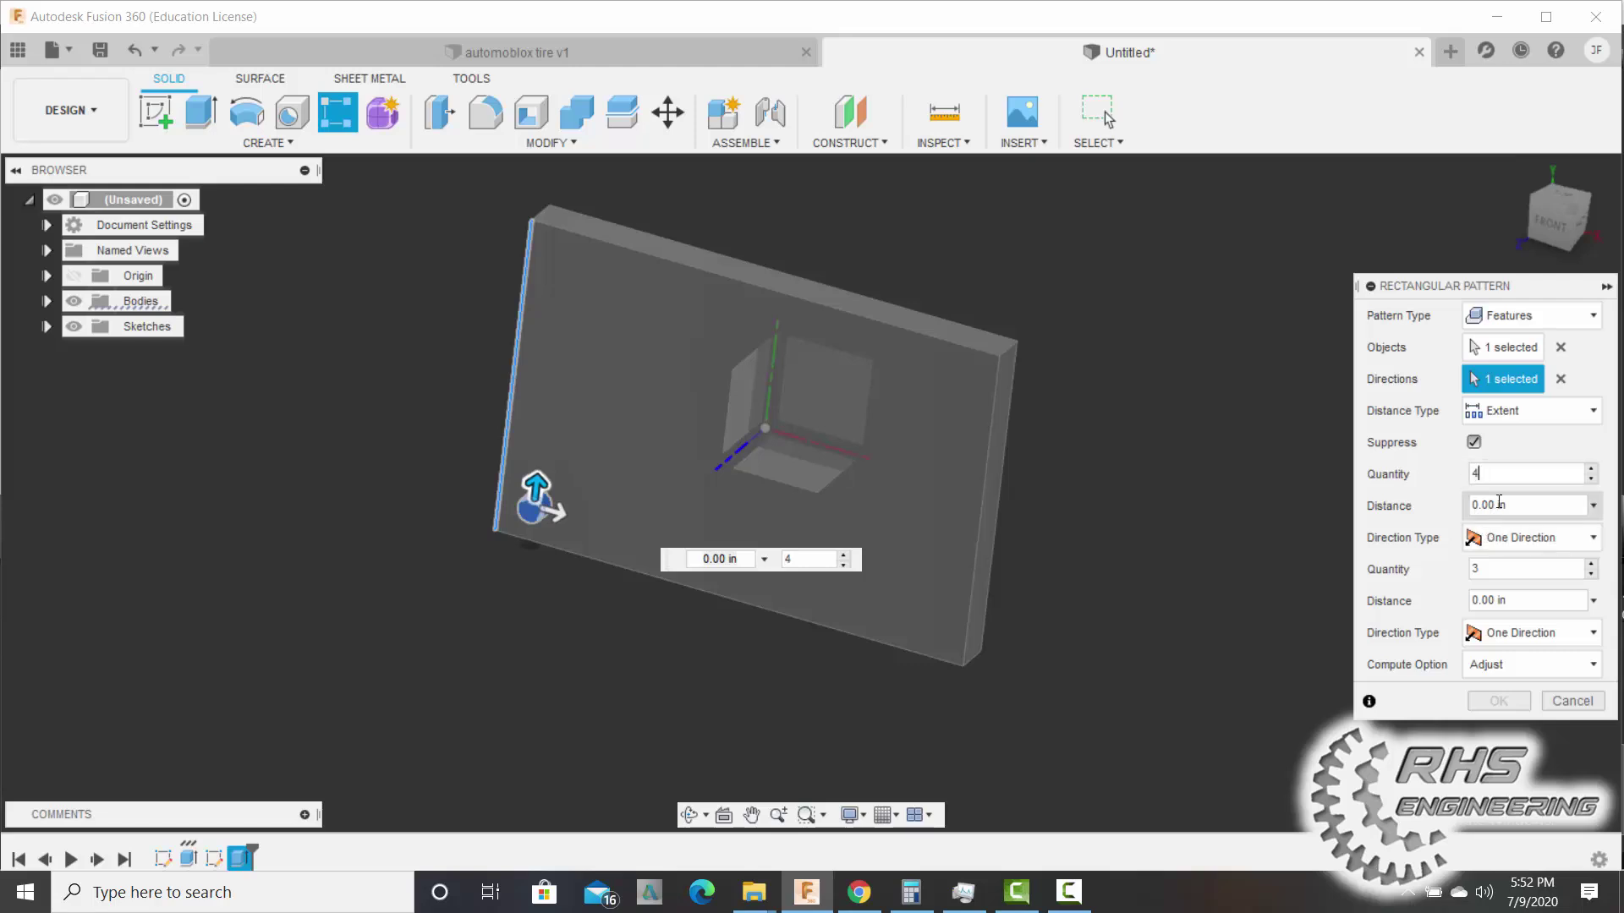
pyautogui.doubleClick(1491, 504)
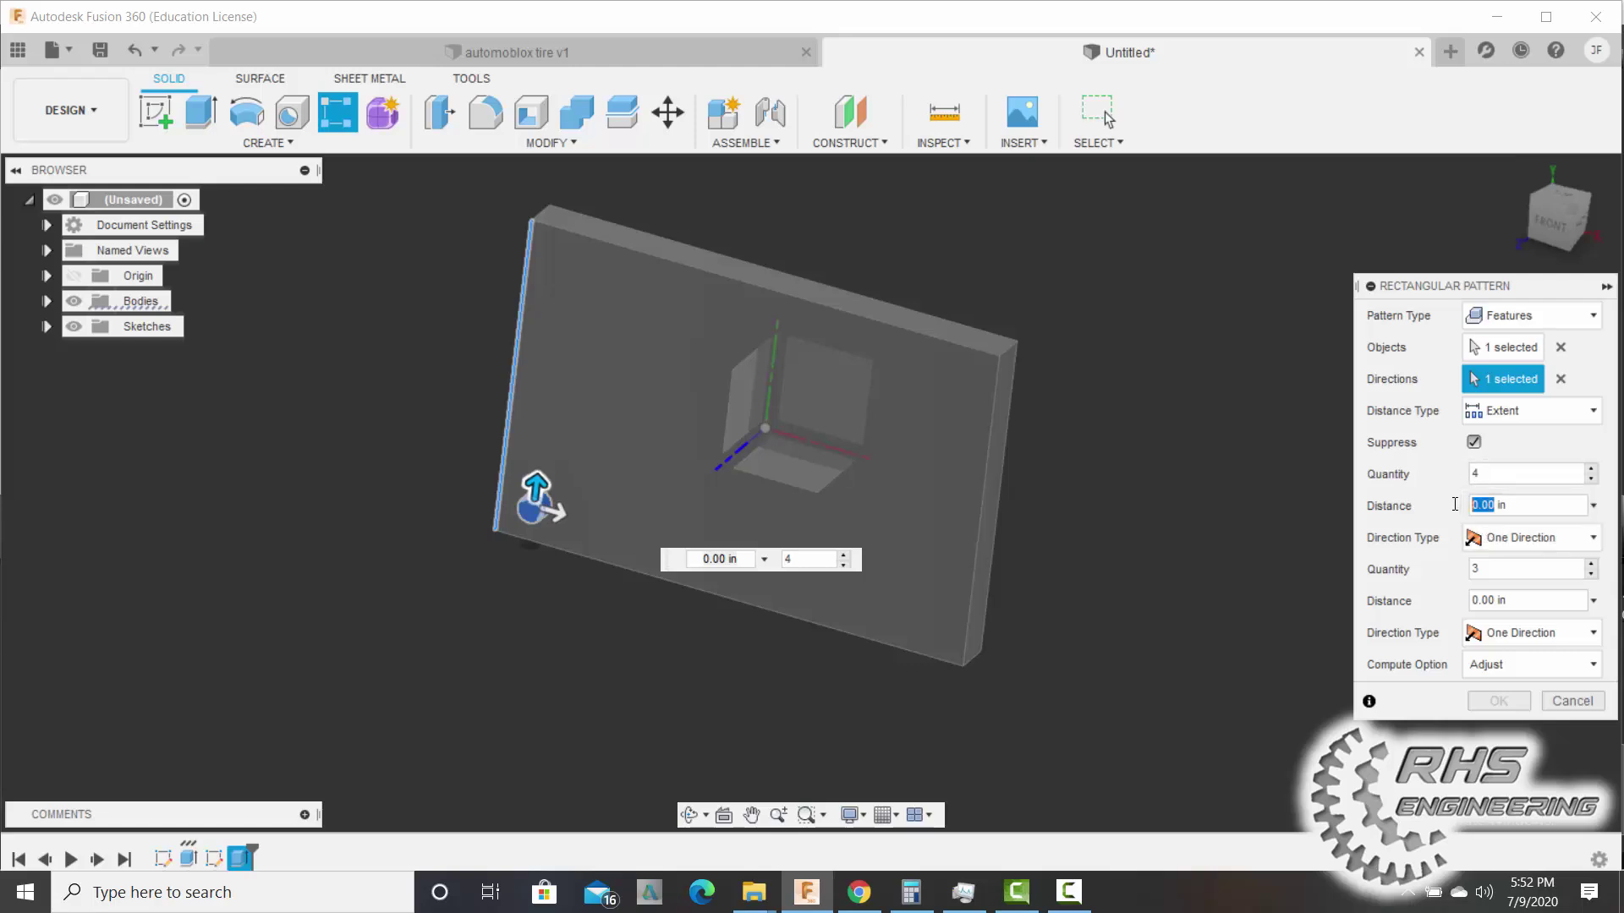
pyautogui.write('3')
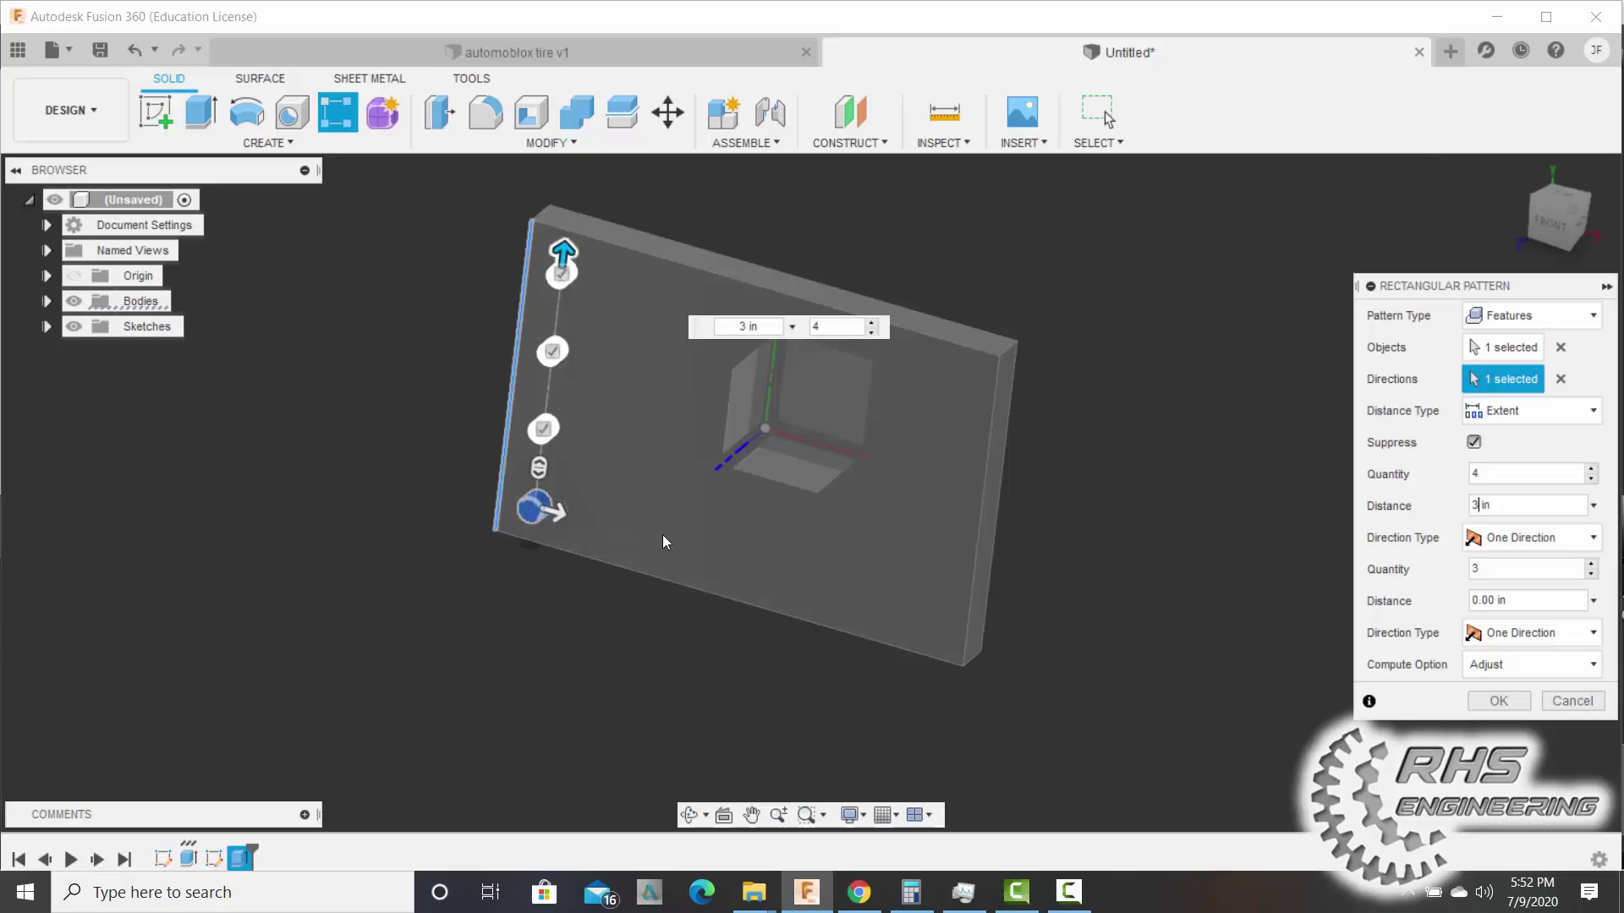
# Set the horizontal direction to 6 instances over a total distance of 5 in and create the pattern.
pyautogui.click(555, 505)
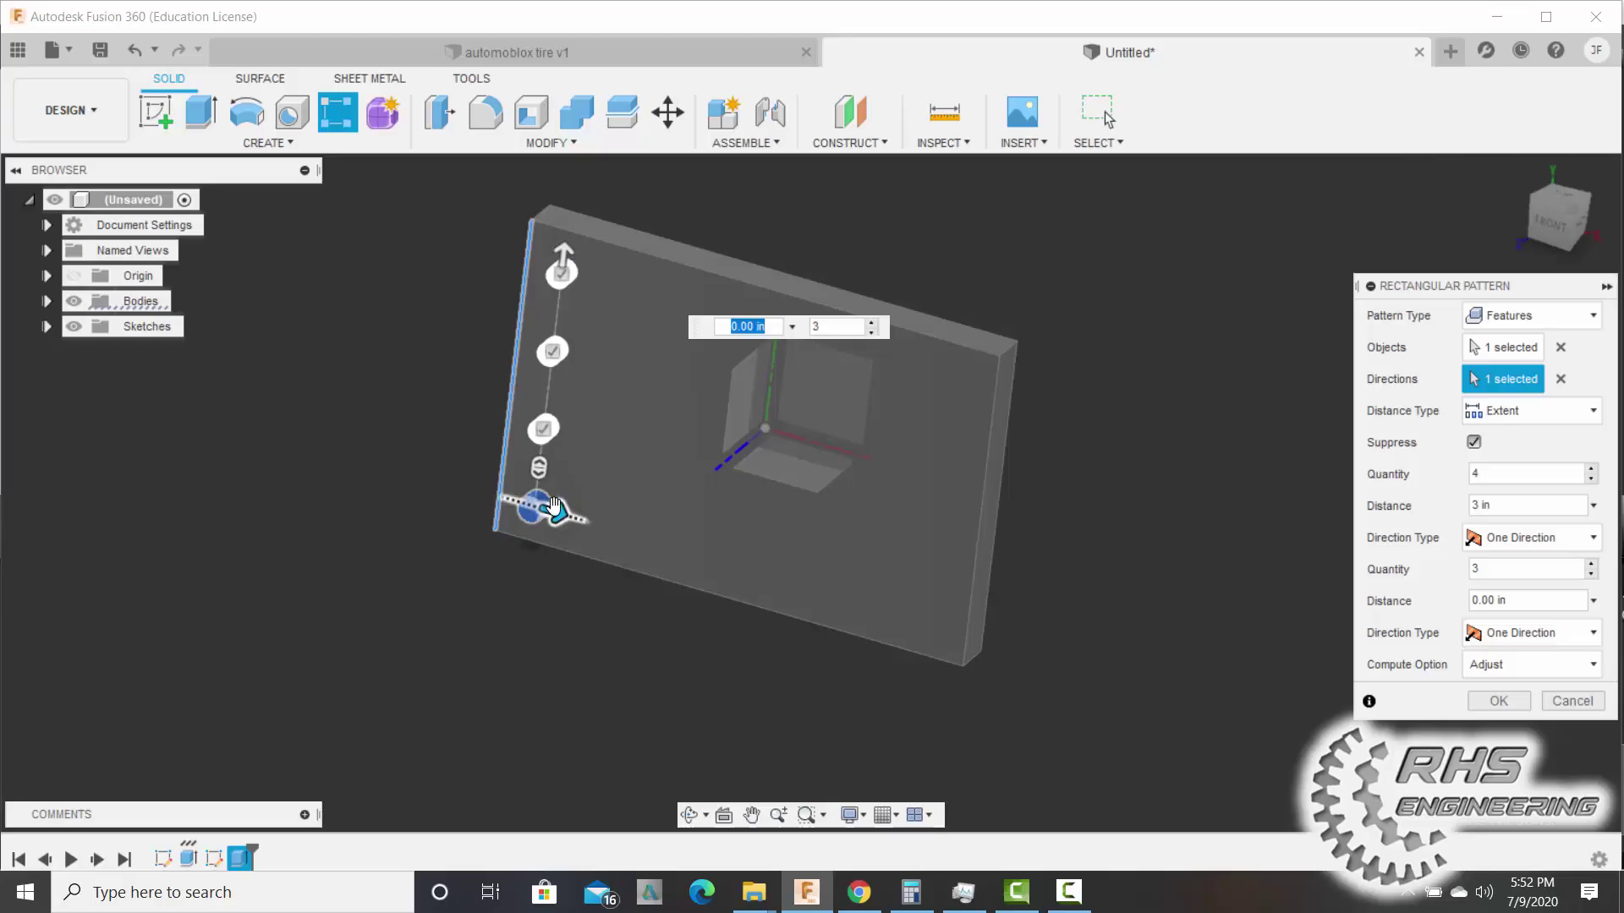
pyautogui.doubleClick(1468, 599)
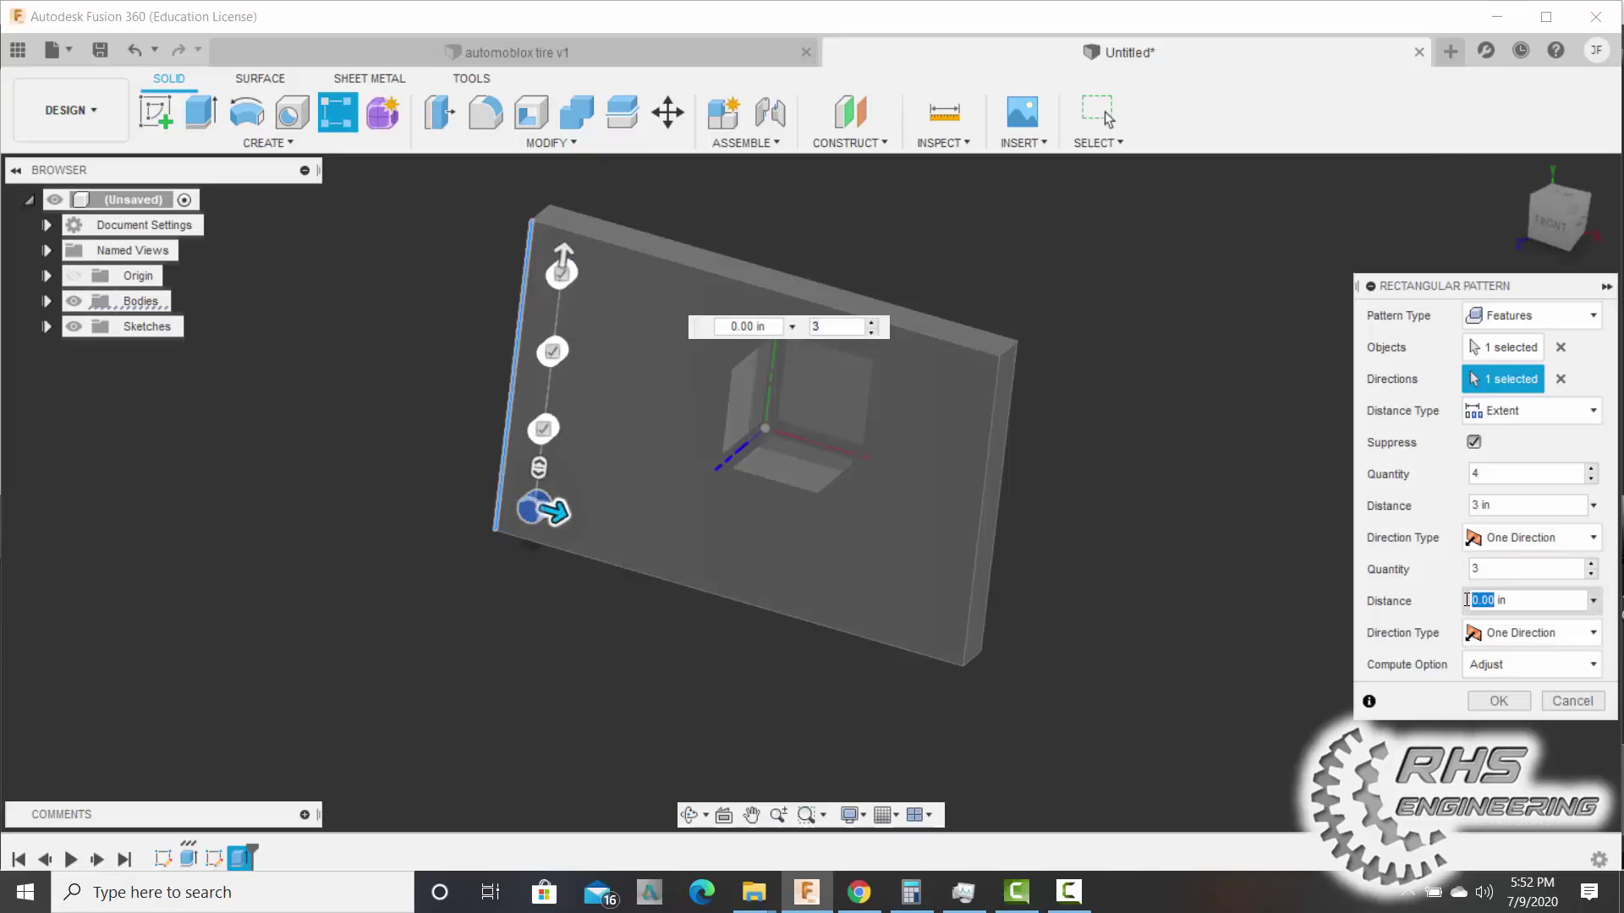
pyautogui.write('5')
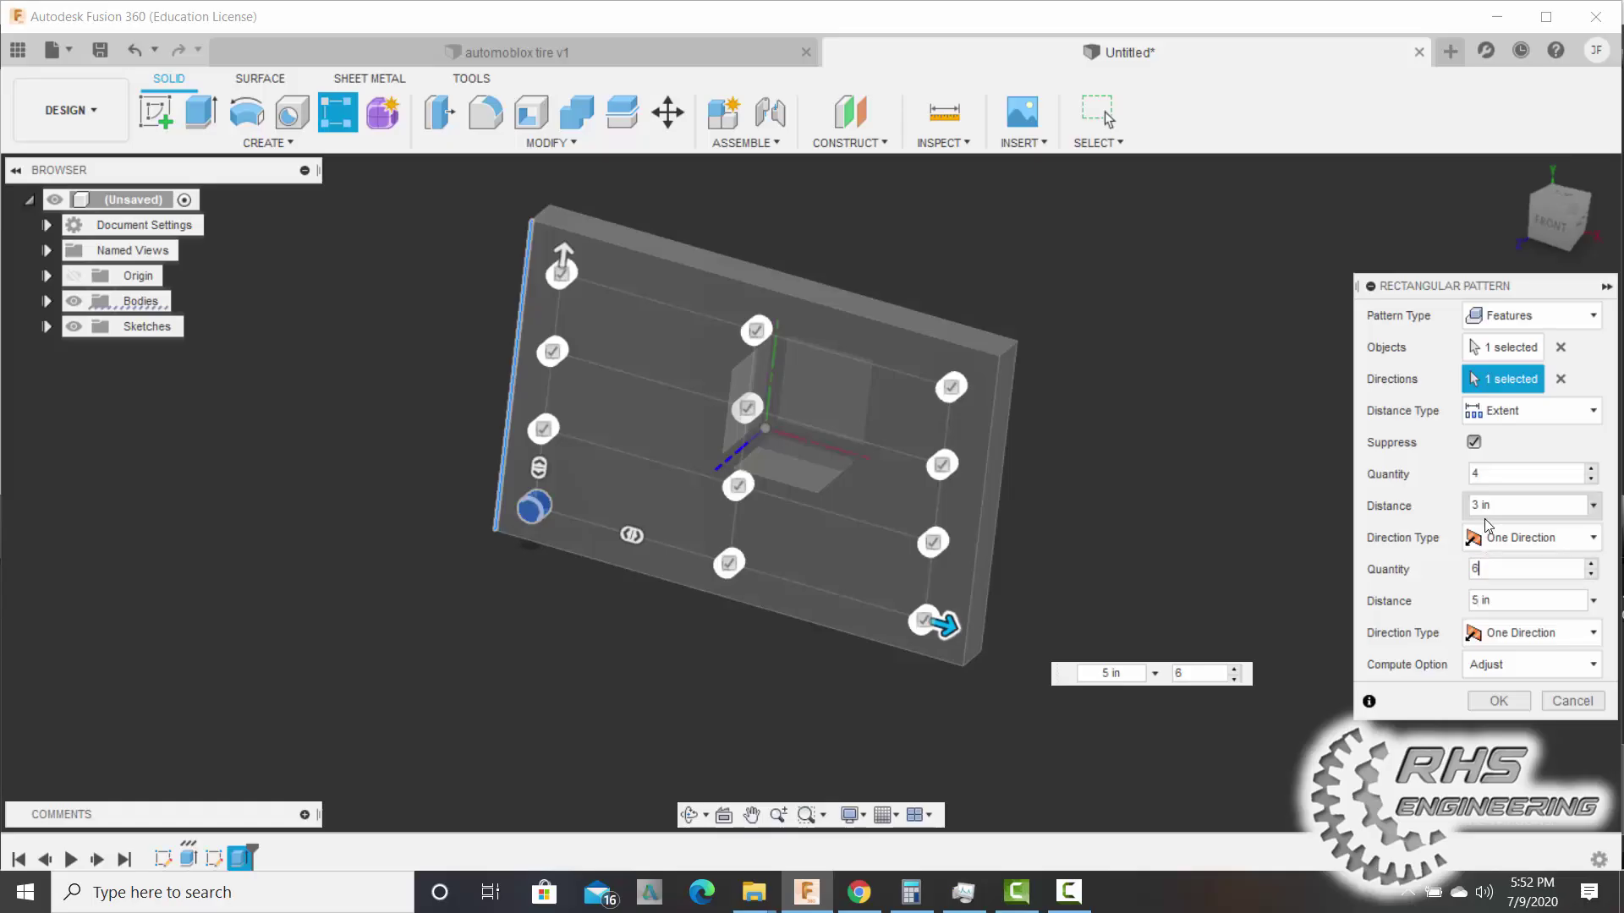
pyautogui.click(1498, 701)
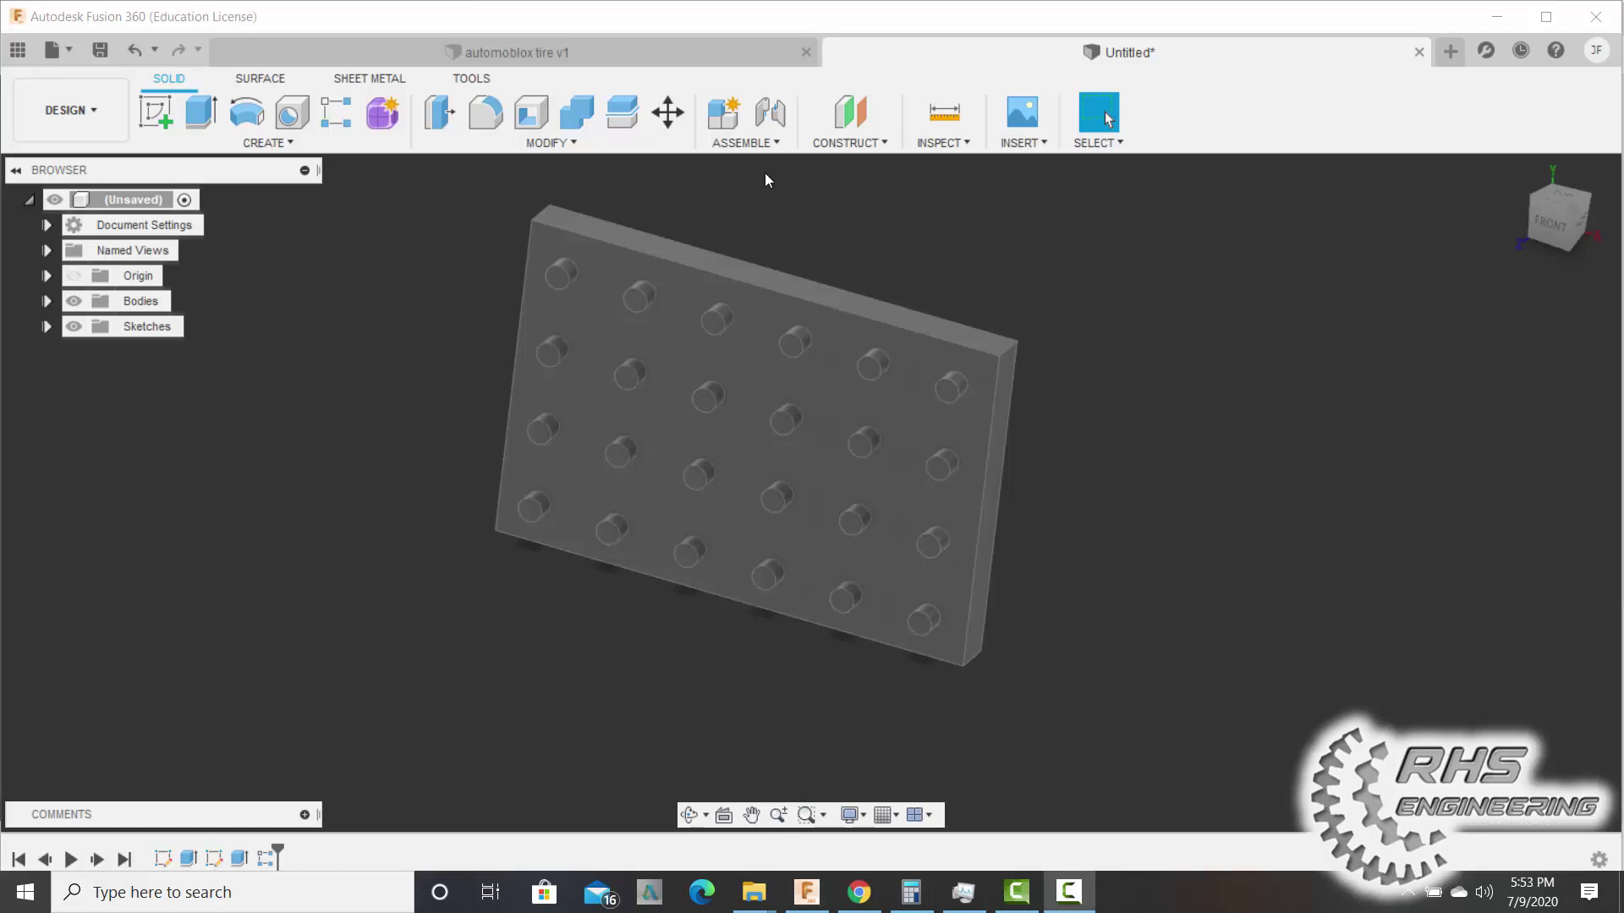
# Assign the physical material Aluminum 6061, from the Metal category of the Fusion 360 Material Library, to the pegged plate.
pyautogui.click(483, 143)
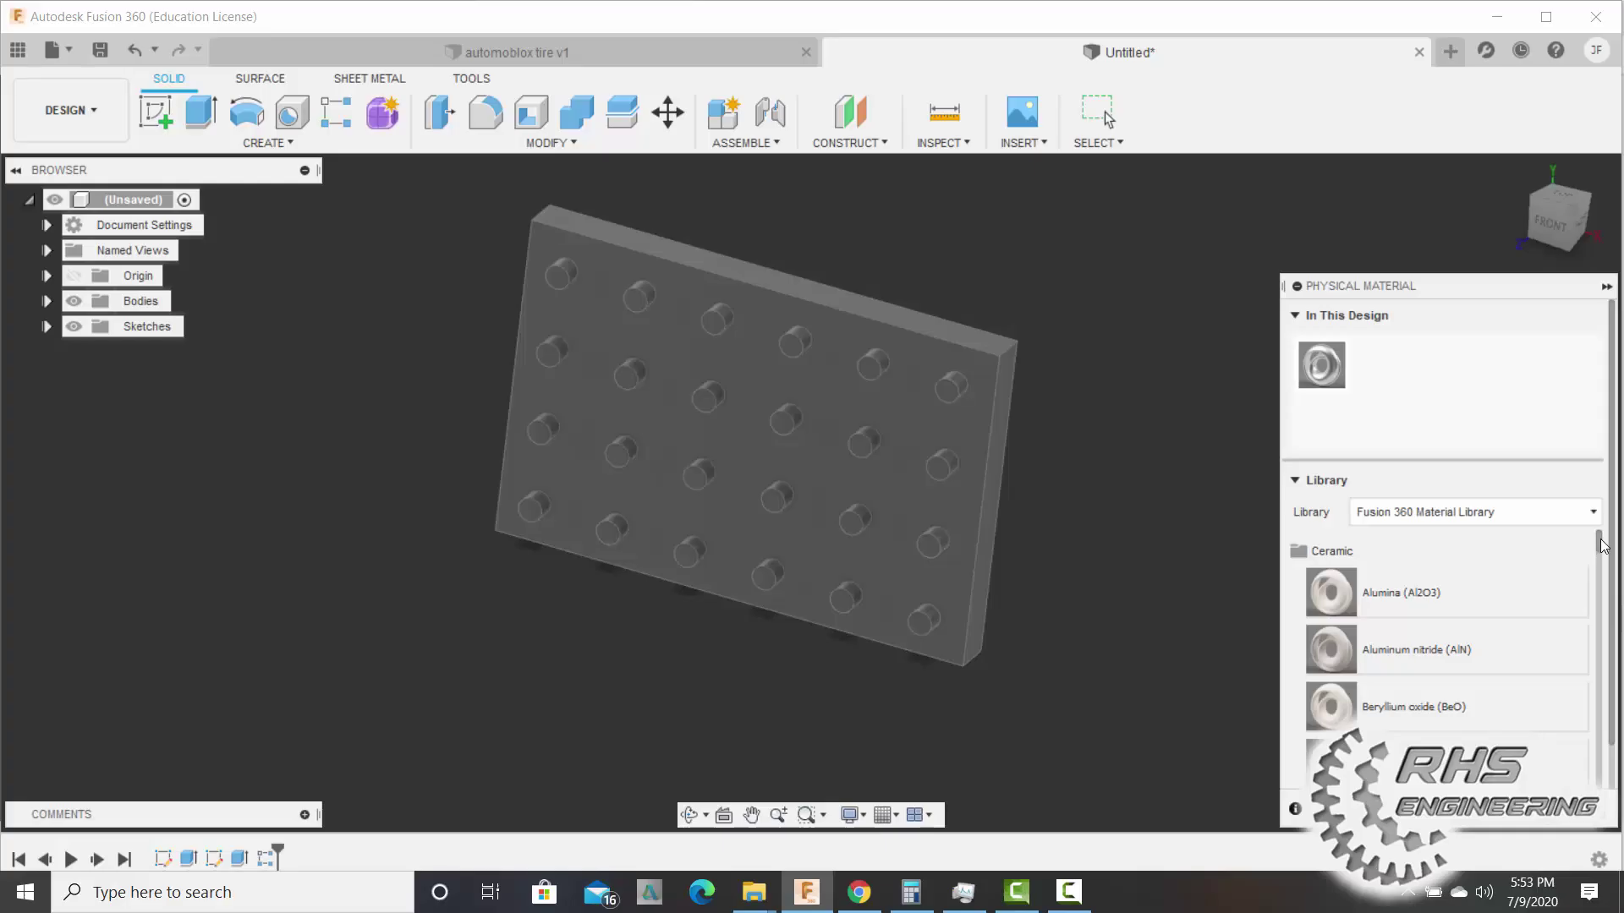
pyautogui.moveTo(1604, 545); pyautogui.dragTo(1604, 569)
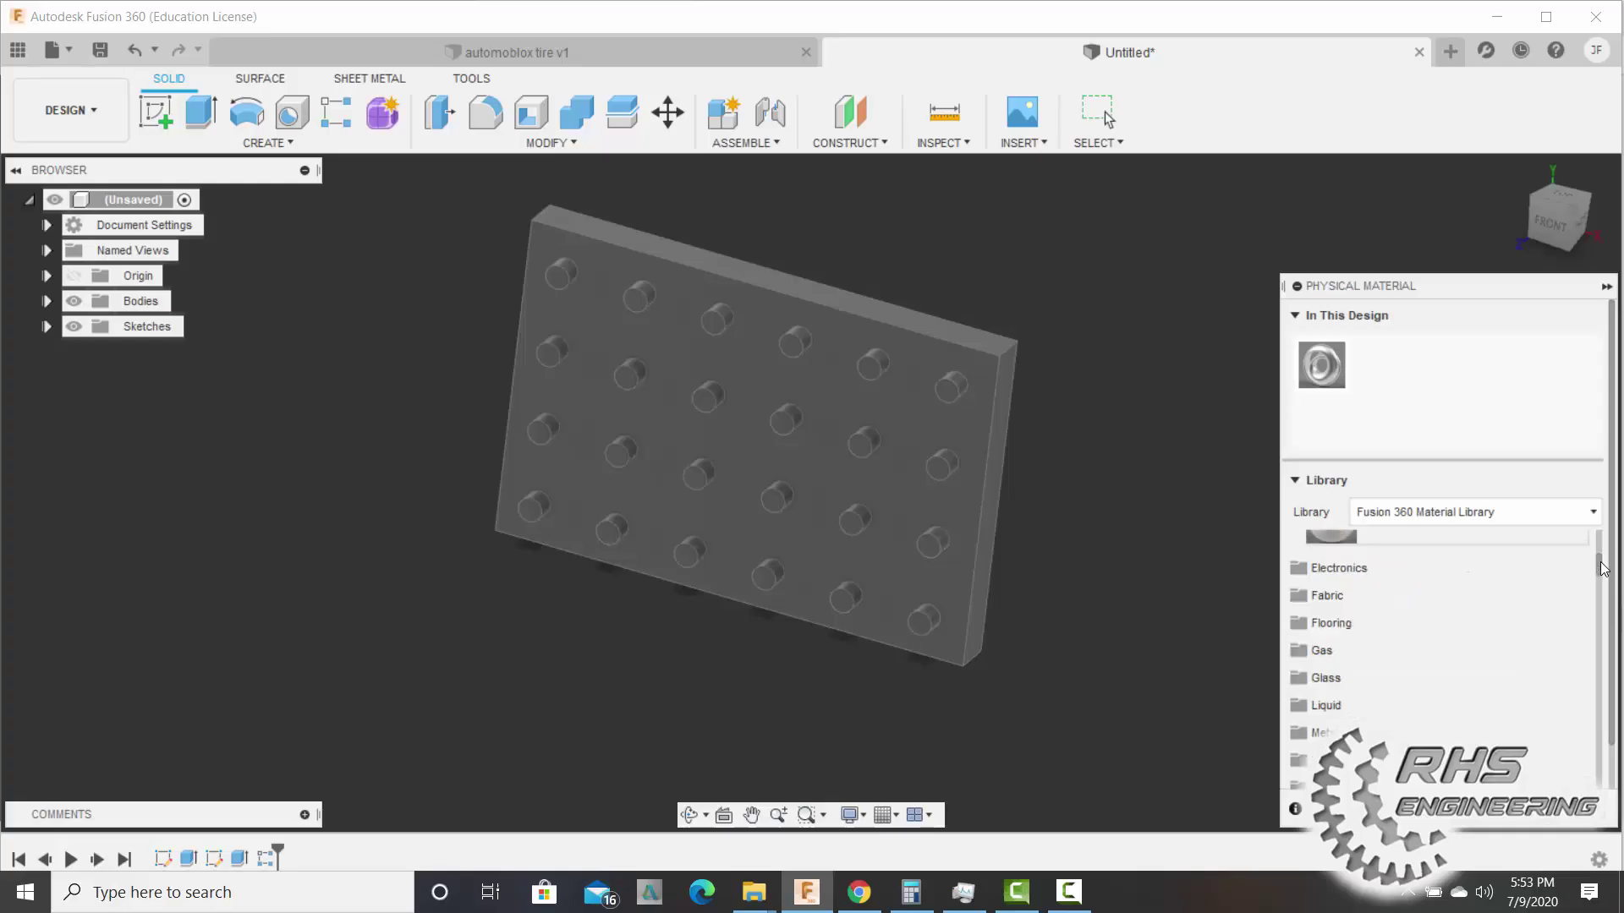
pyautogui.scroll(-3, 1479, 622)
pyautogui.scroll(3, 1370, 649)
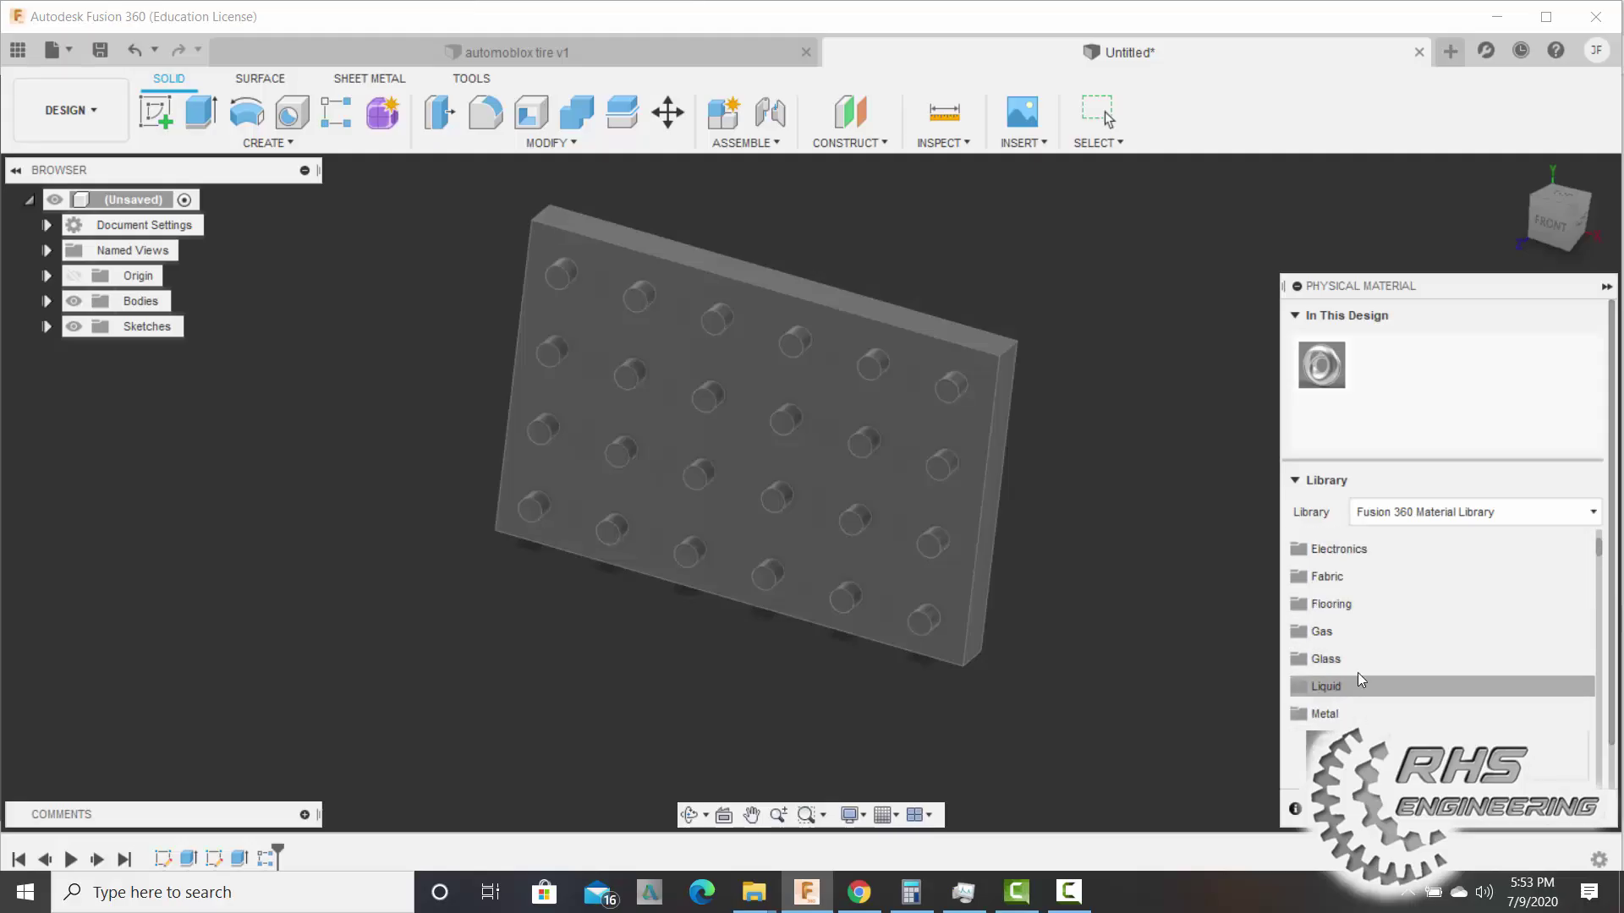
pyautogui.click(1358, 674)
pyautogui.scroll(-4, 1381, 673)
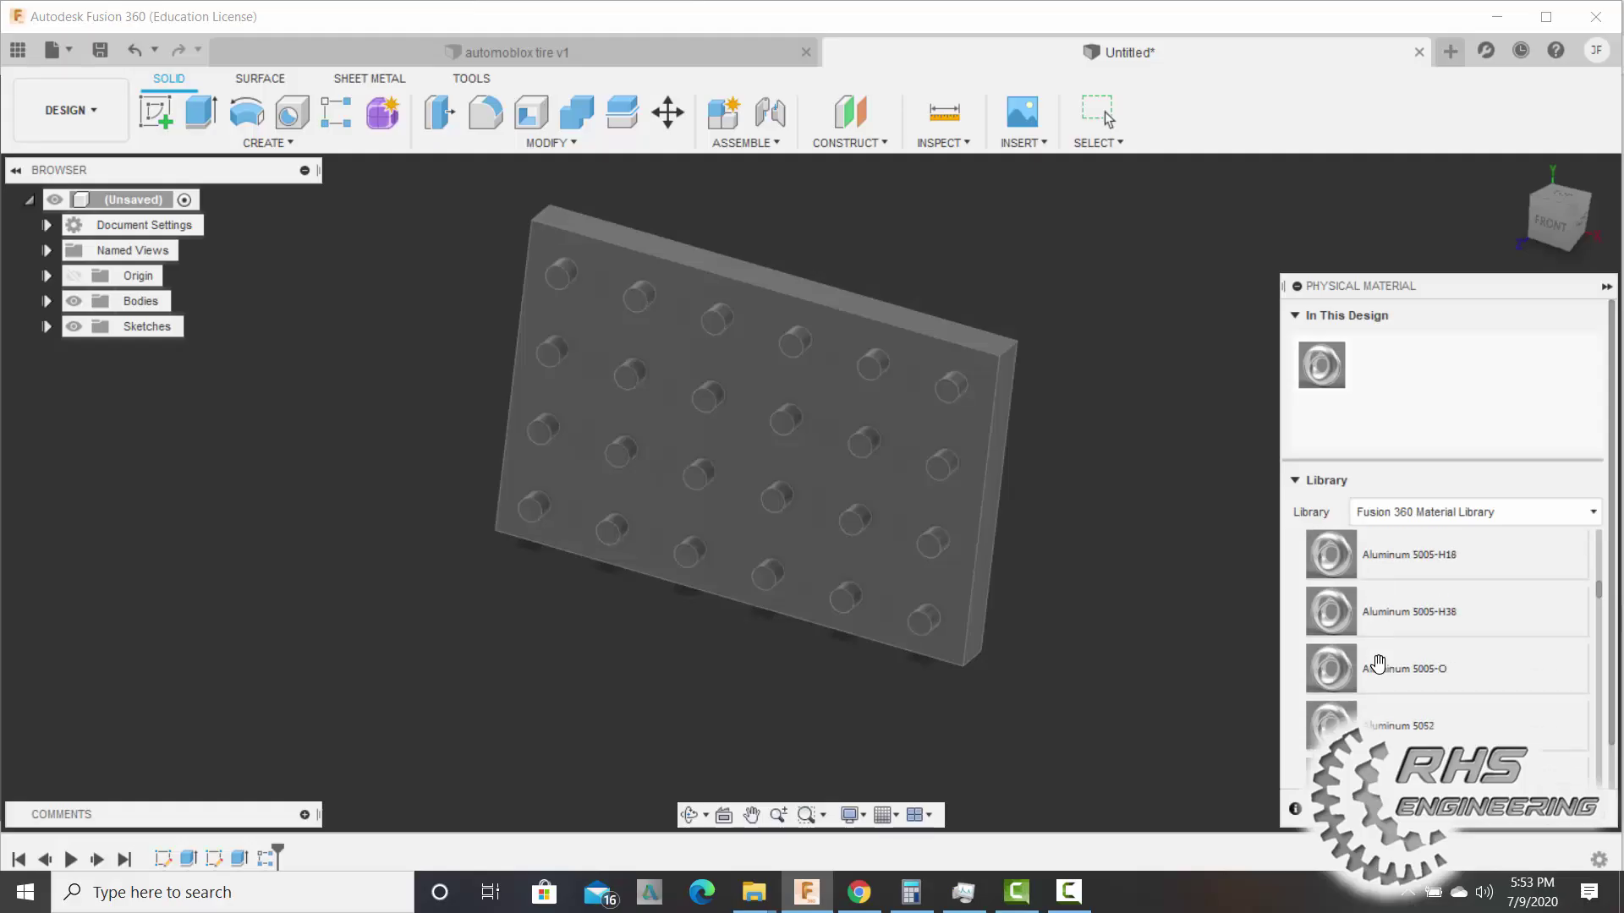
pyautogui.scroll(-5, 1379, 664)
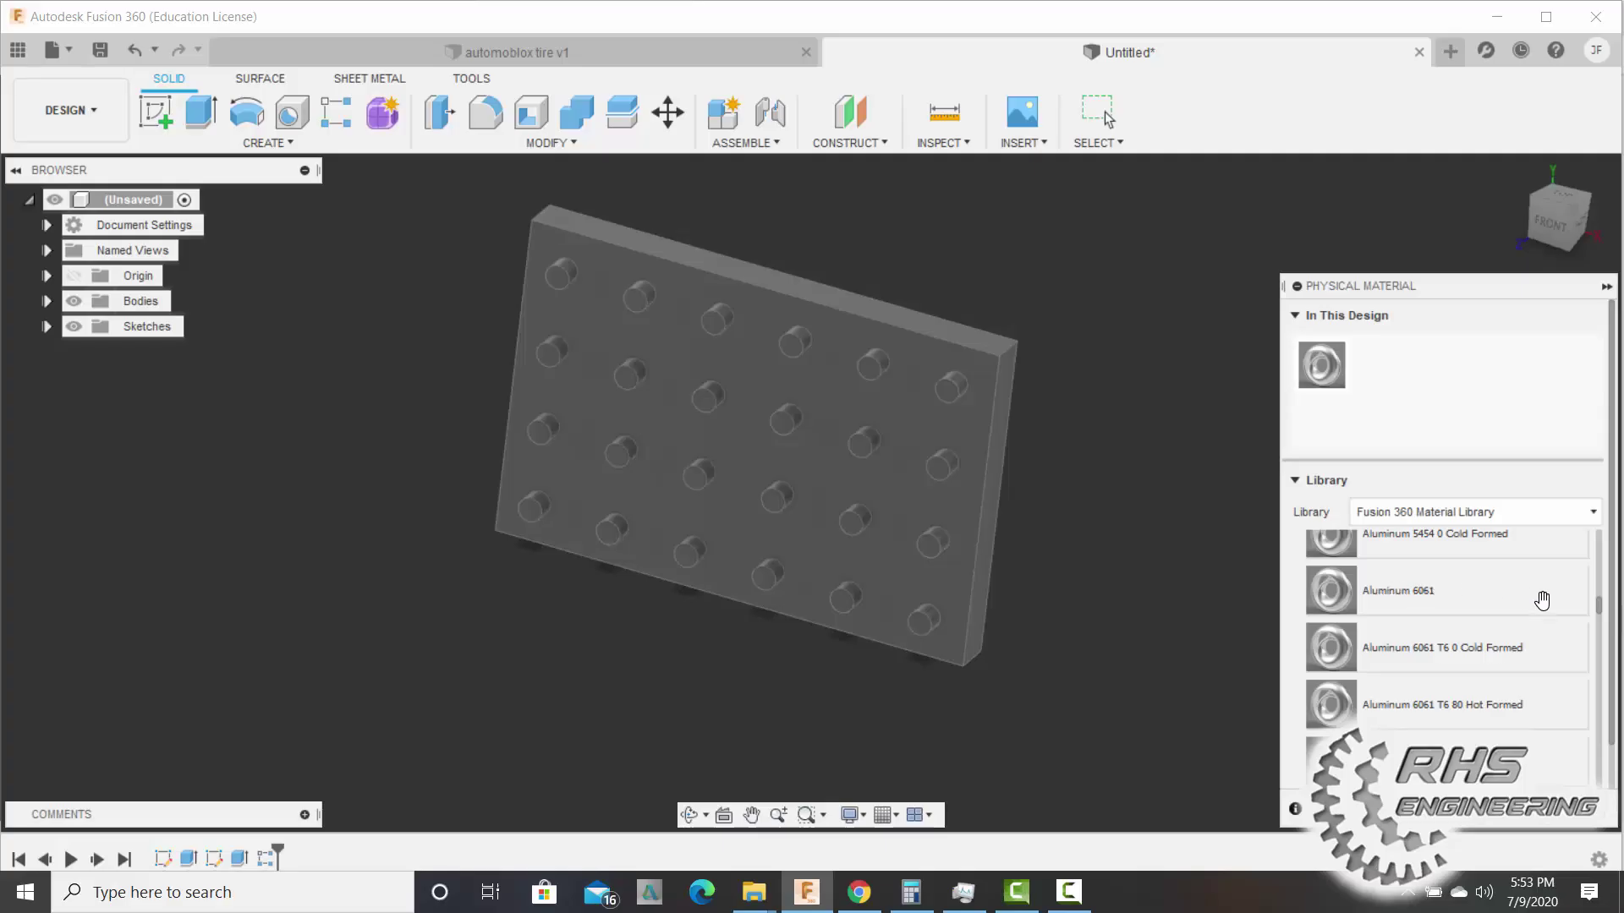
pyautogui.moveTo(985, 513); pyautogui.dragTo(873, 478)
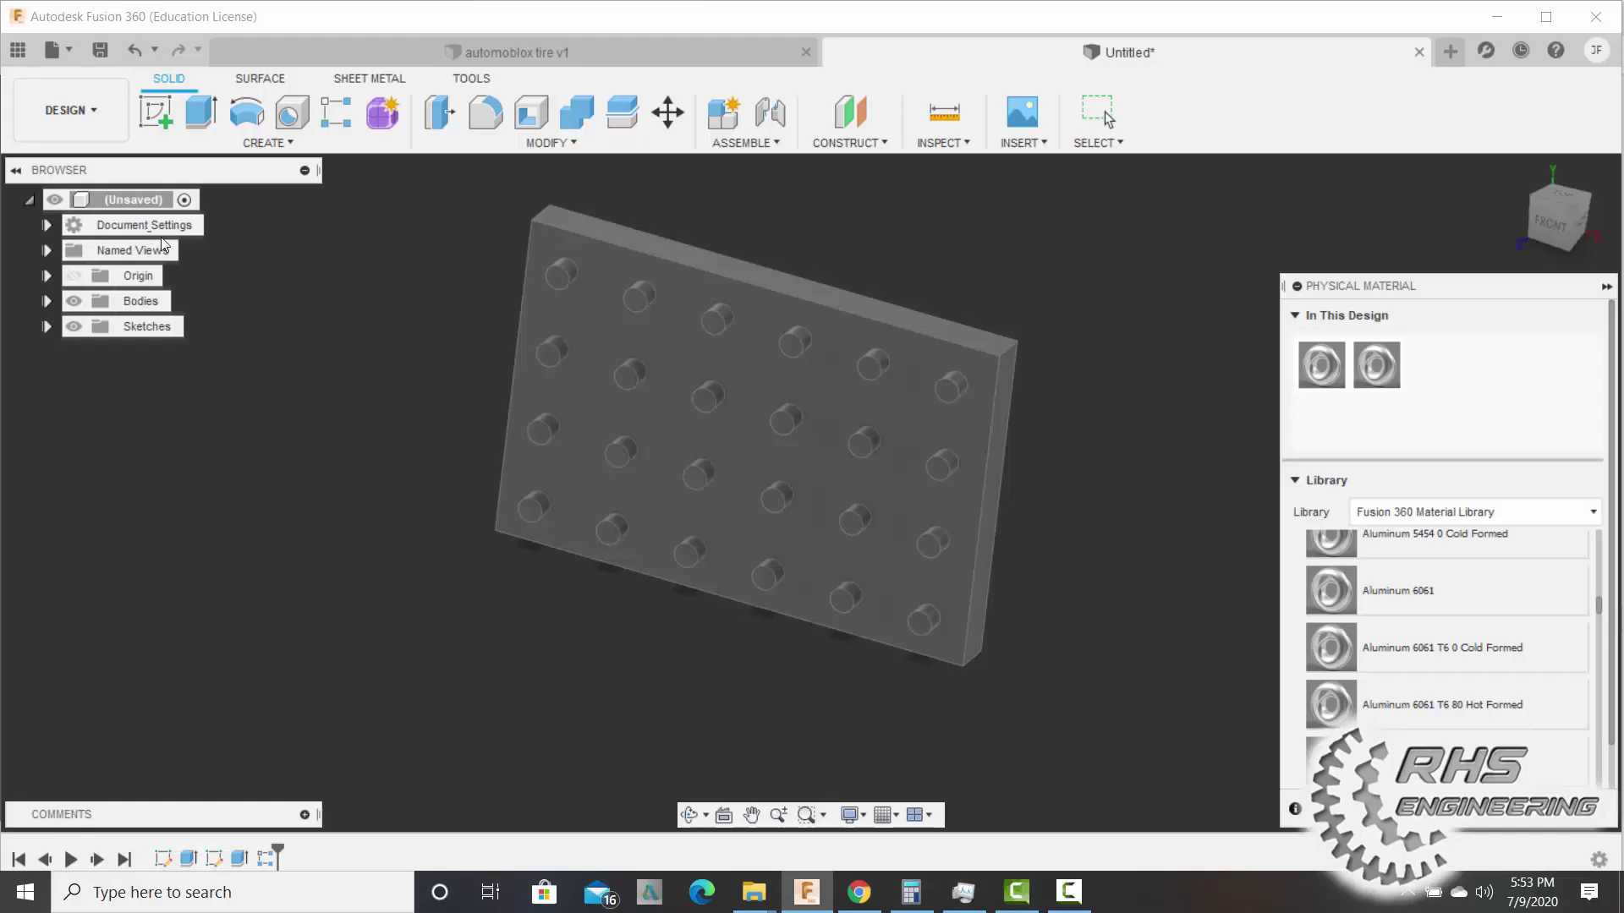
pyautogui.click(1537, 825)
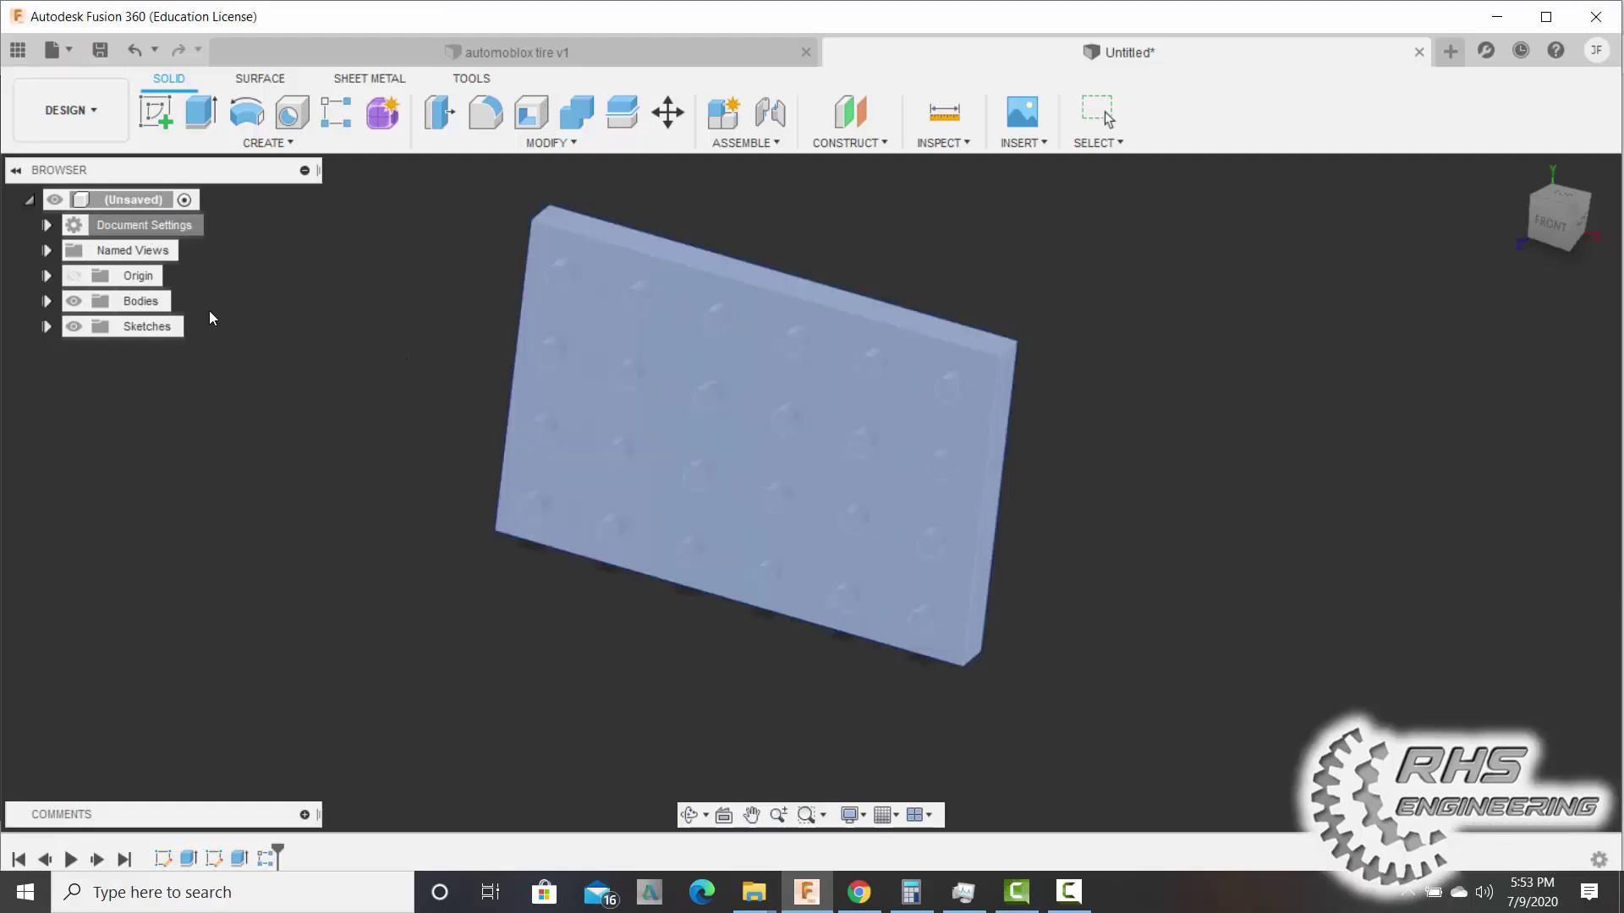
# Open the properties of the whole unsaved design to examine its mass, volume, density and physical material.
pyautogui.rightClick(117, 222)
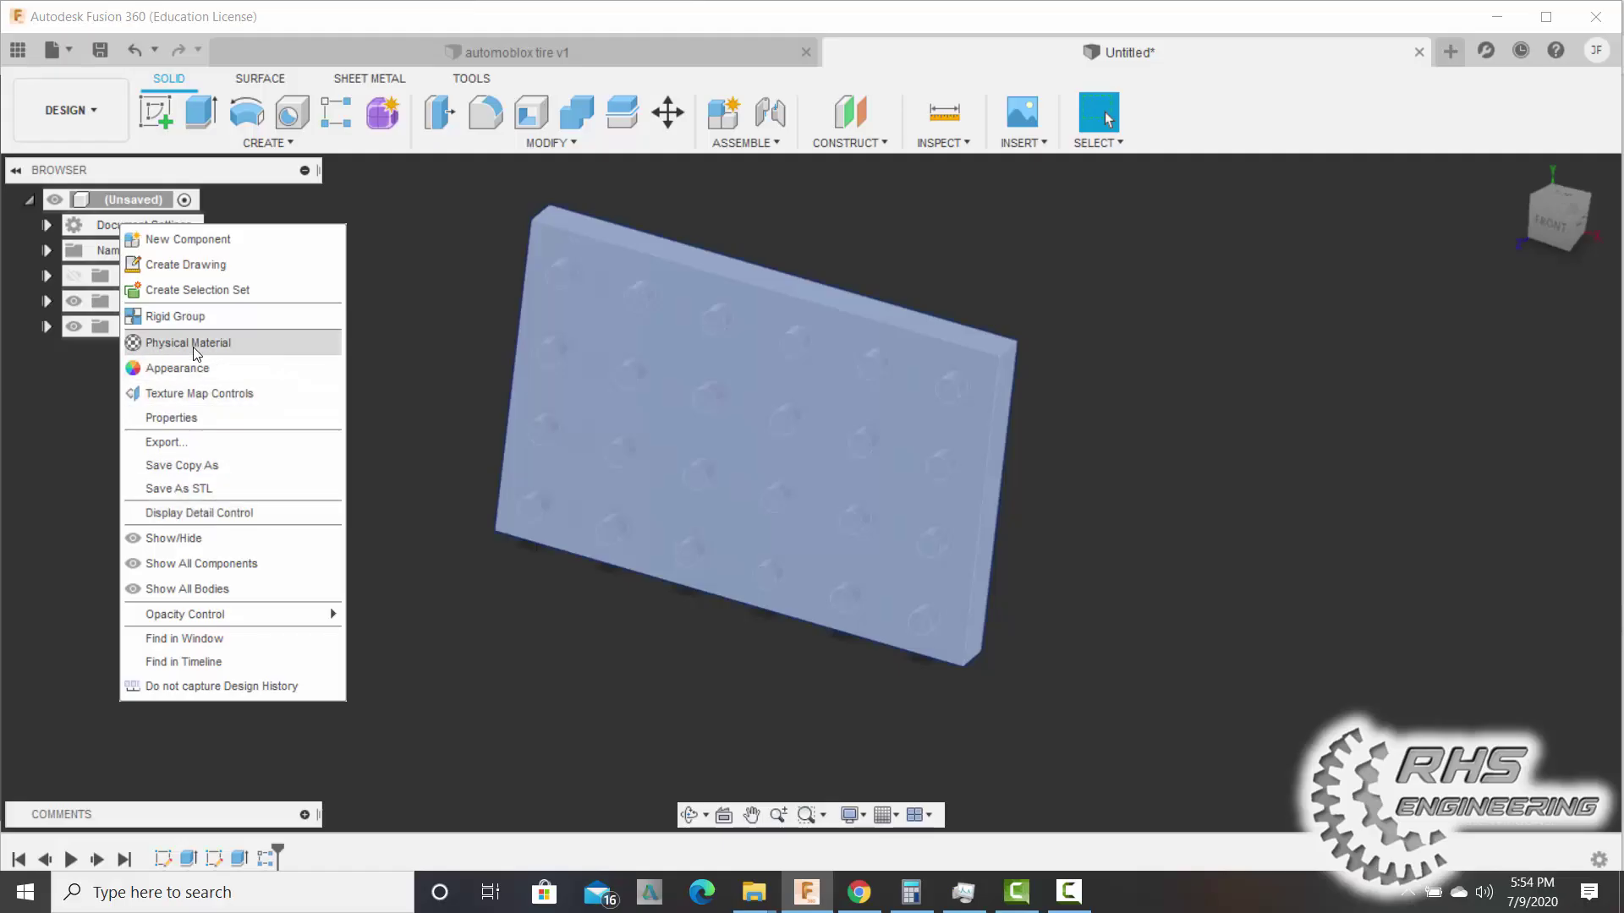
pyautogui.click(188, 420)
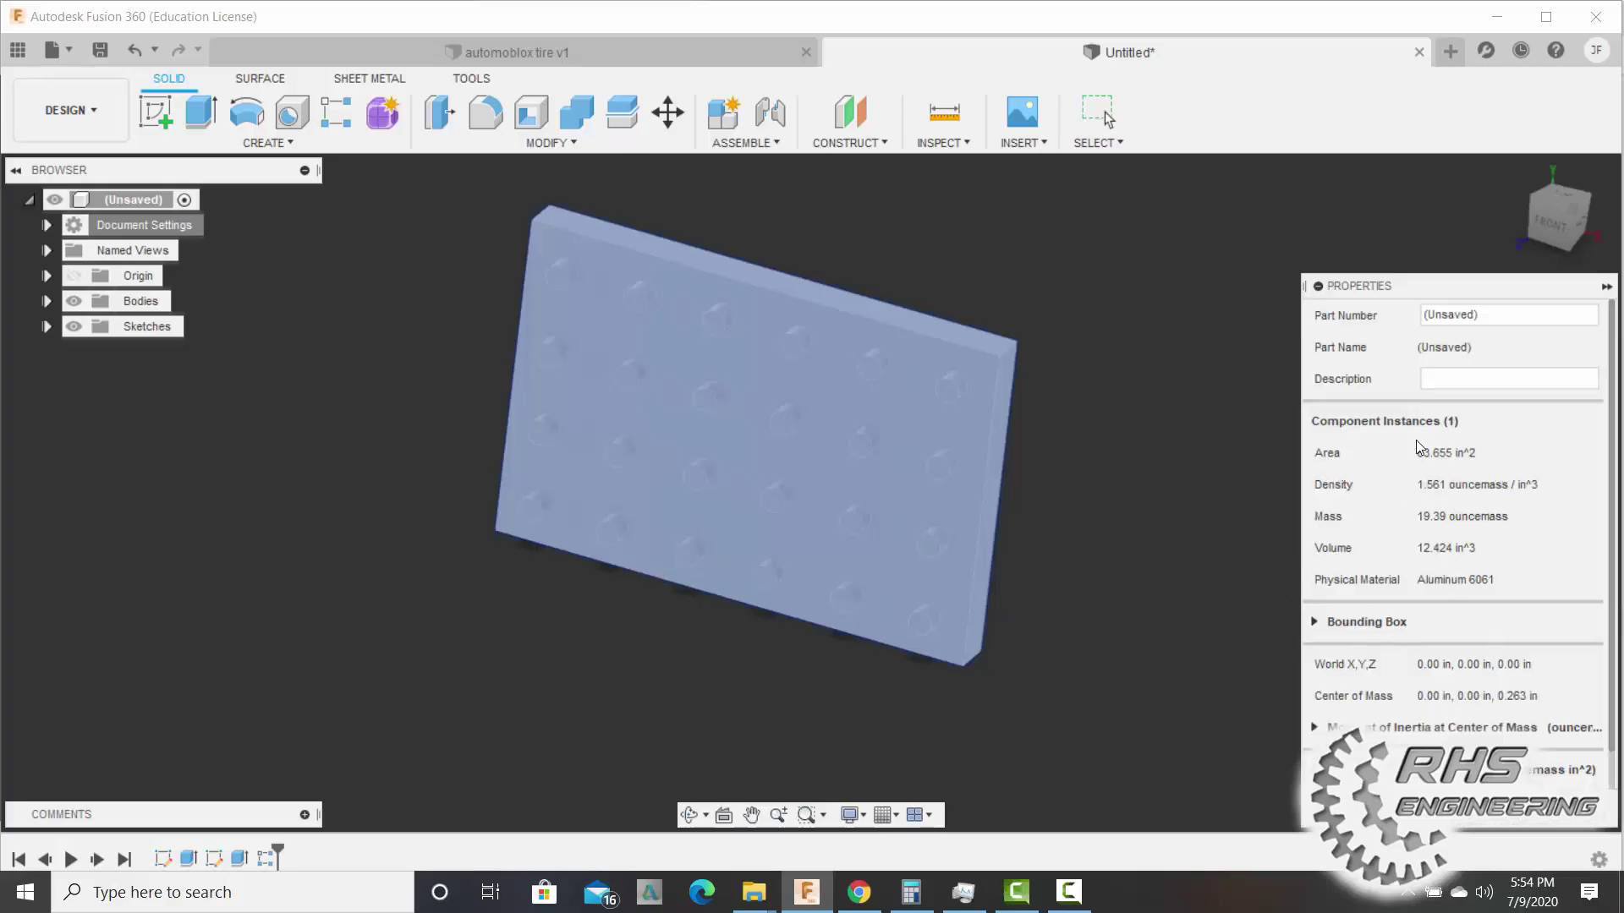
pyautogui.click(1128, 609)
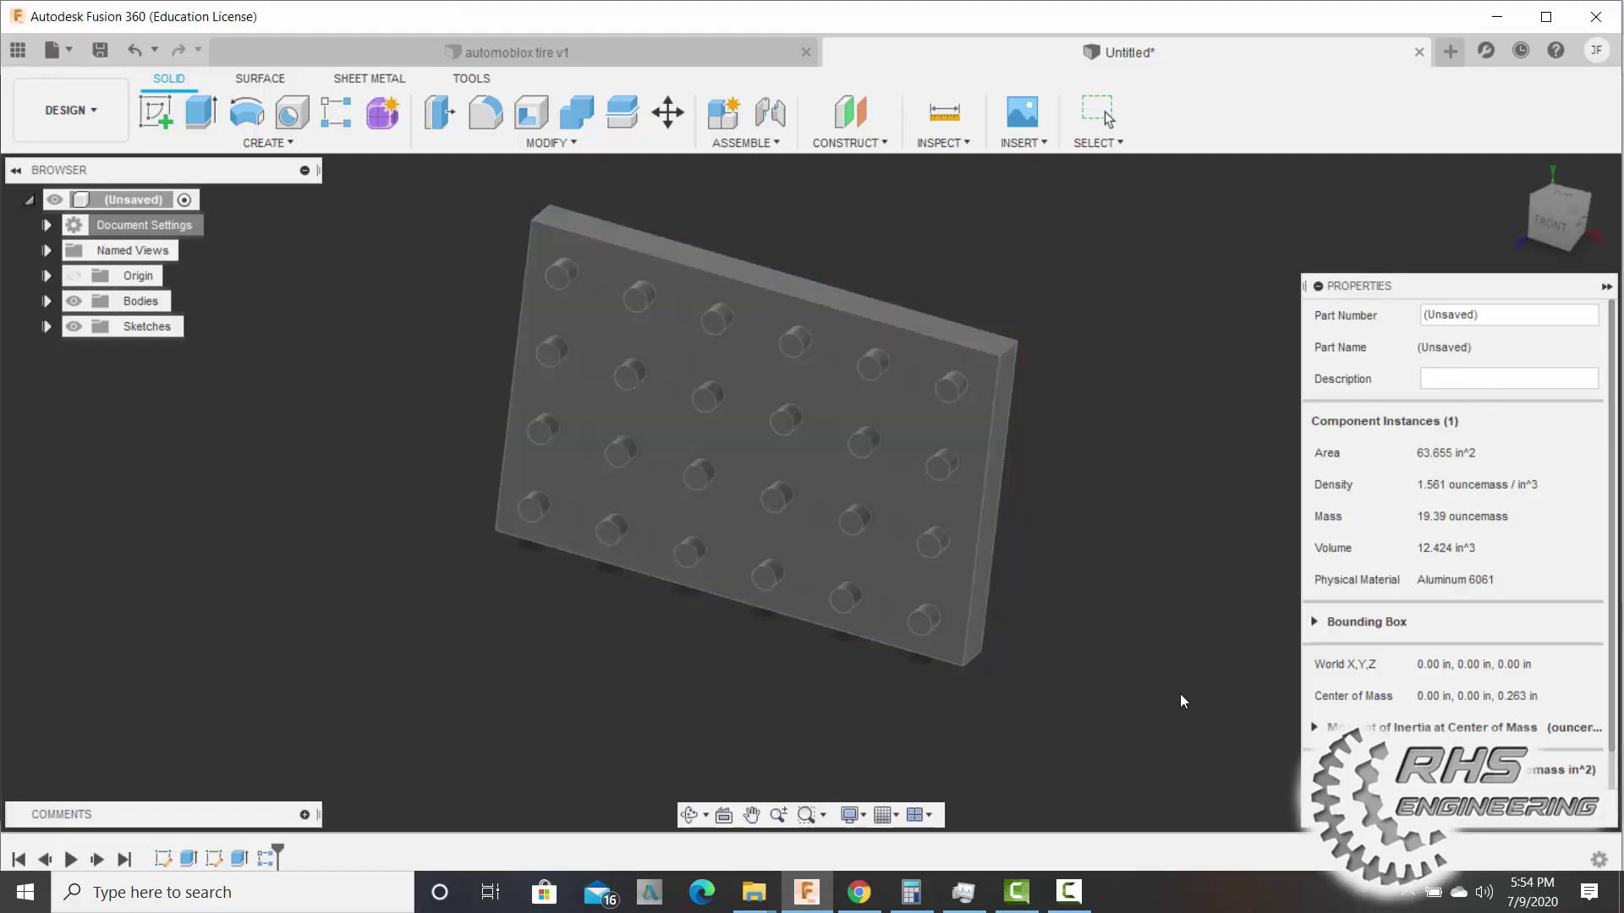